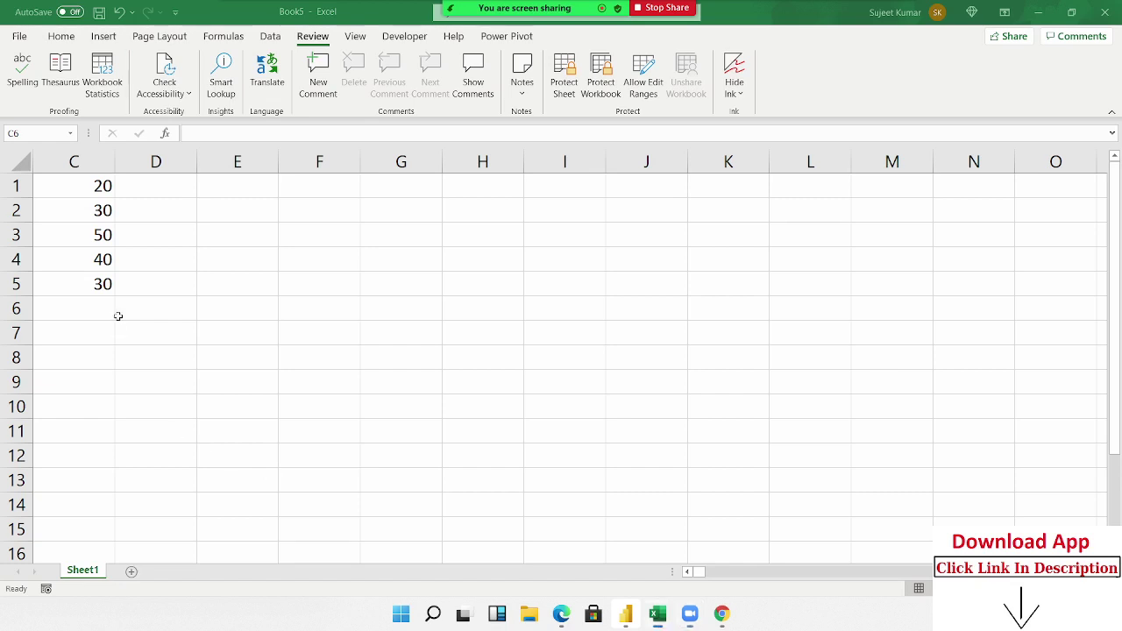
Enter =SUM(C1:C5) in cell C6 to total the five numbers as 170
left_click(115, 313)
left_click(91, 185)
left_click(70, 321)
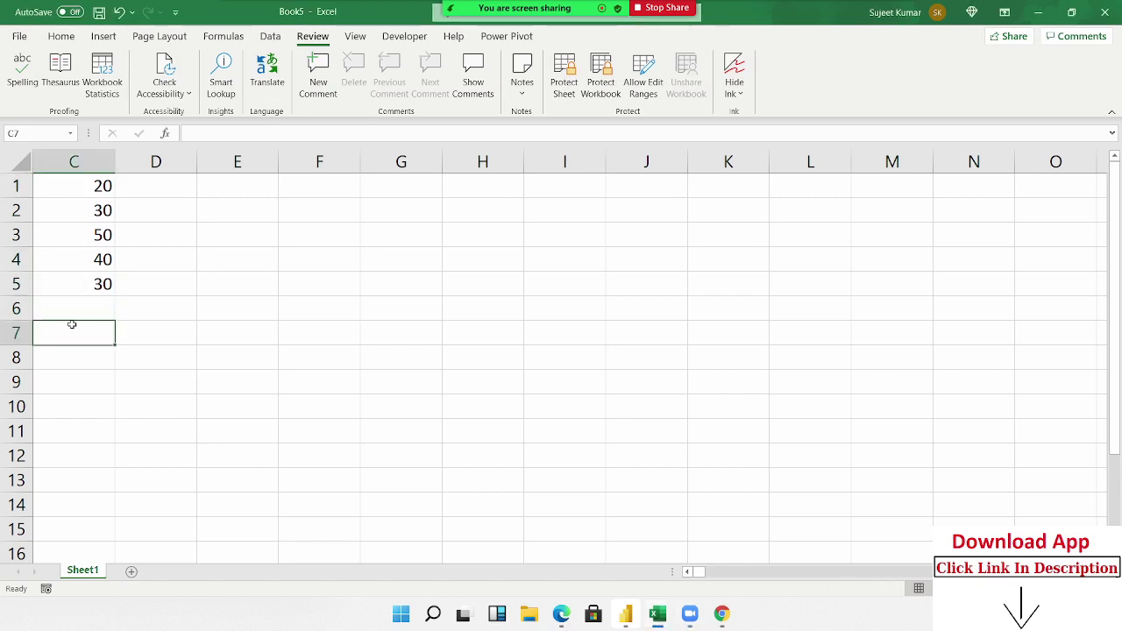
left_click(80, 306)
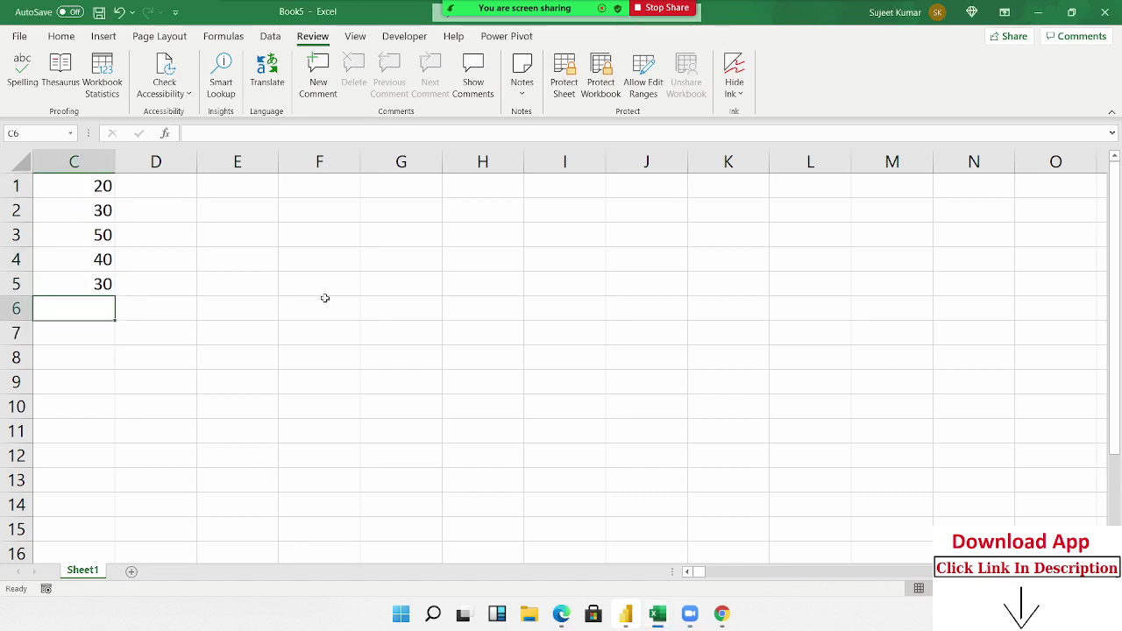
type("=s")
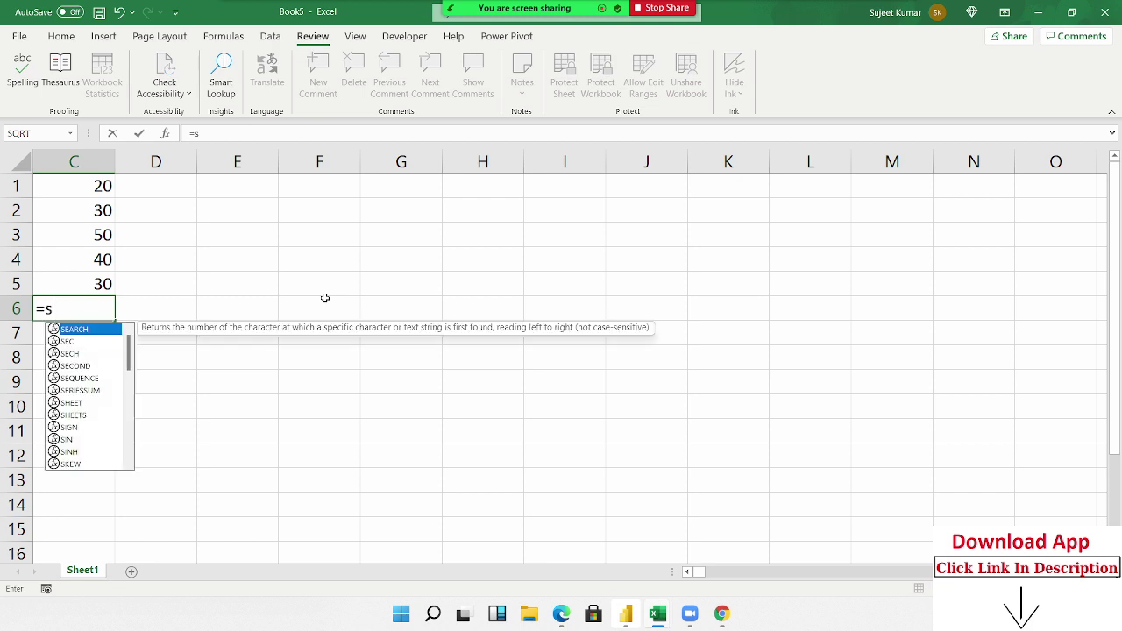
type("um")
key("Tab")
key("Up")
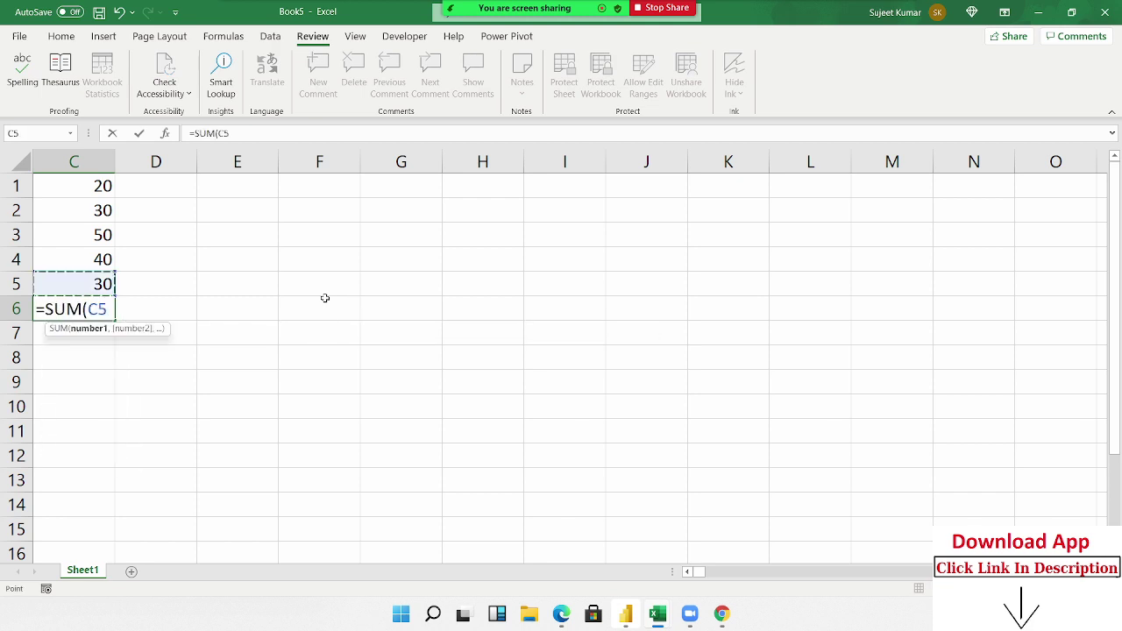
key("shift+Up")
key("shift+Up")
key("shift+Up")
key("shift+Up")
key("Return")
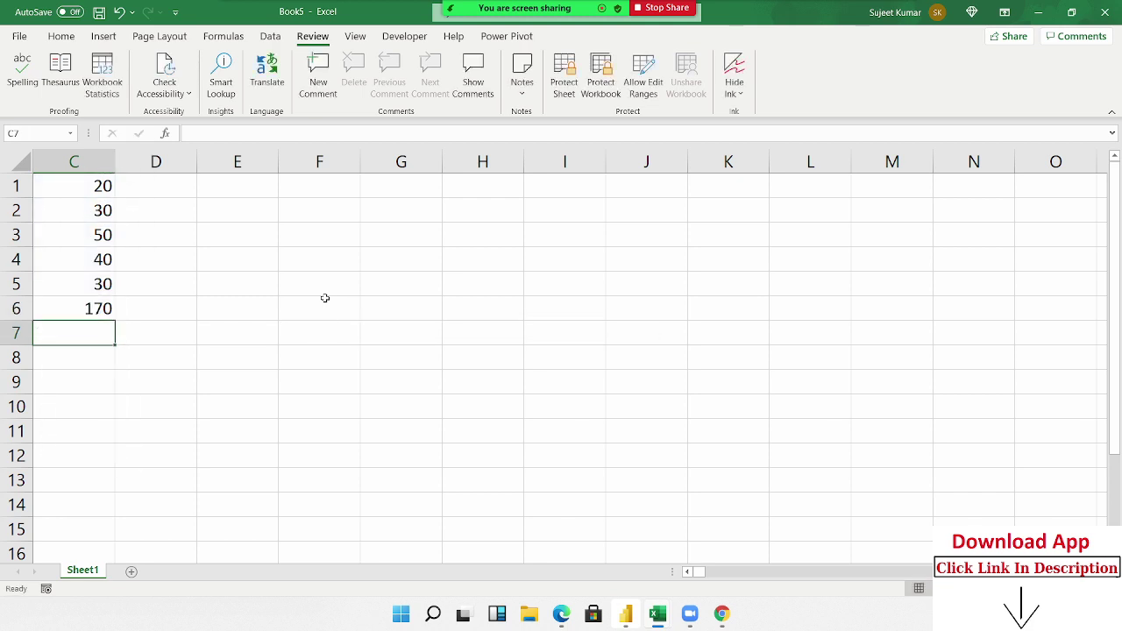
Reopen C6's SUM formula to show it, then commit it again
key("Up")
key("F2")
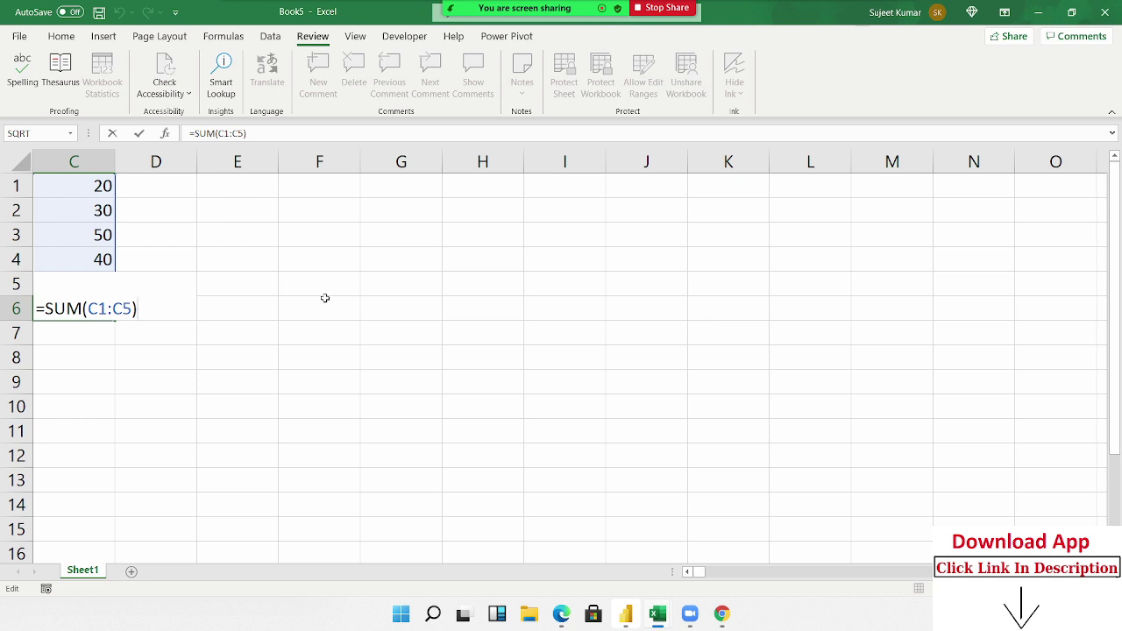
key("Return")
Enter 52 in E2 and 63 in F2
left_click(236, 212)
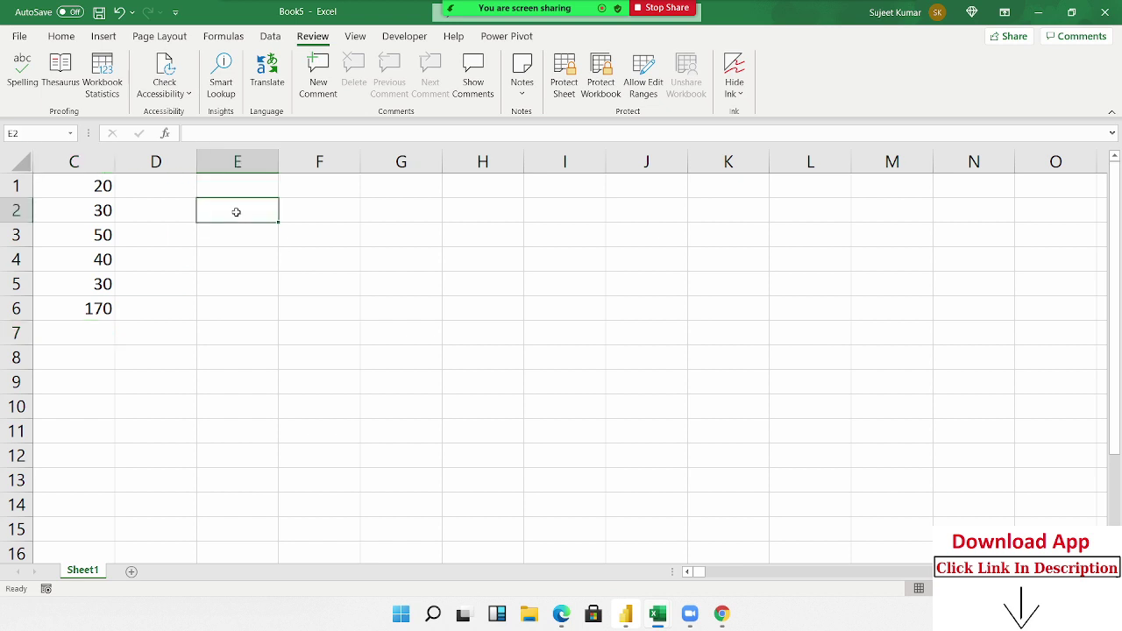
type("52")
key("Tab")
type("6")
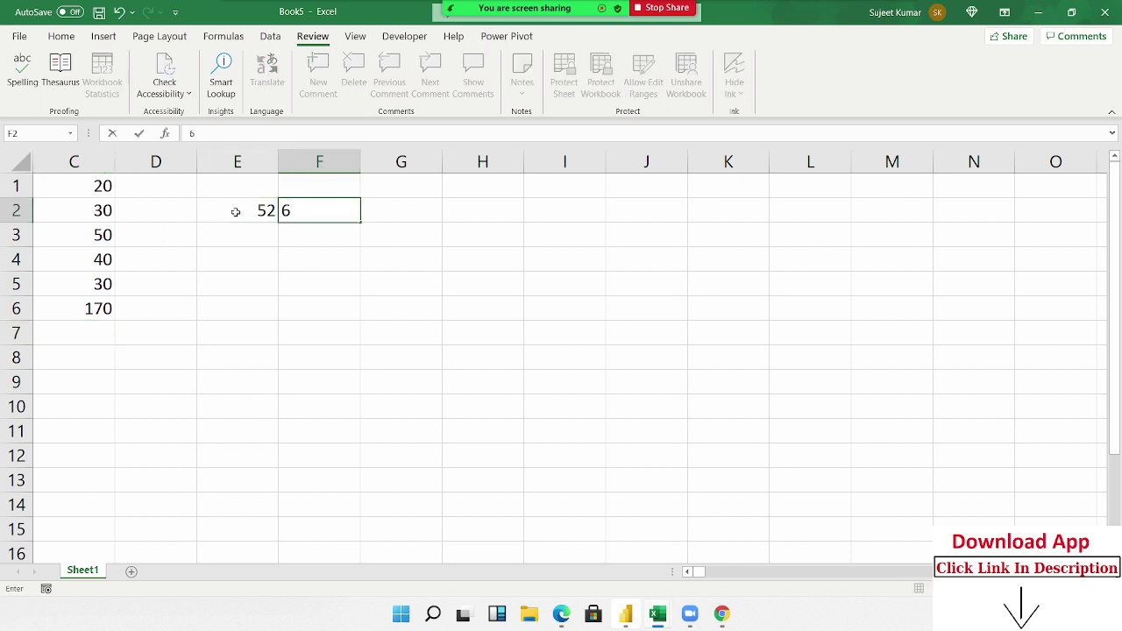
type("3")
key("Tab")
Put the formula =E2+F2 in G2 so it shows 115
type("=")
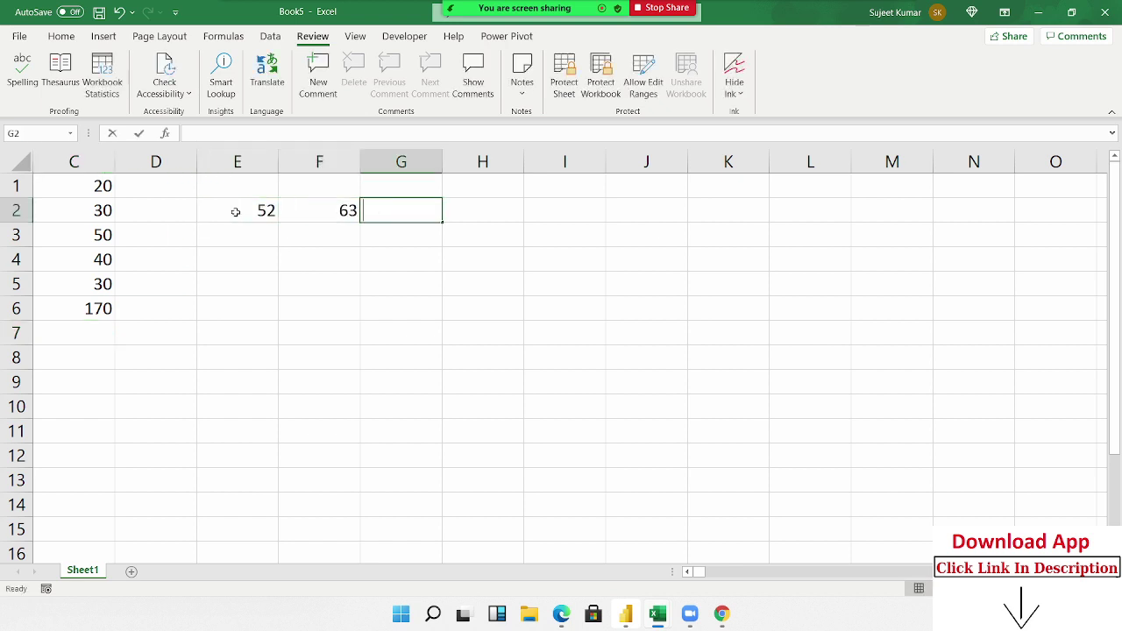
left_click(255, 209)
type("+")
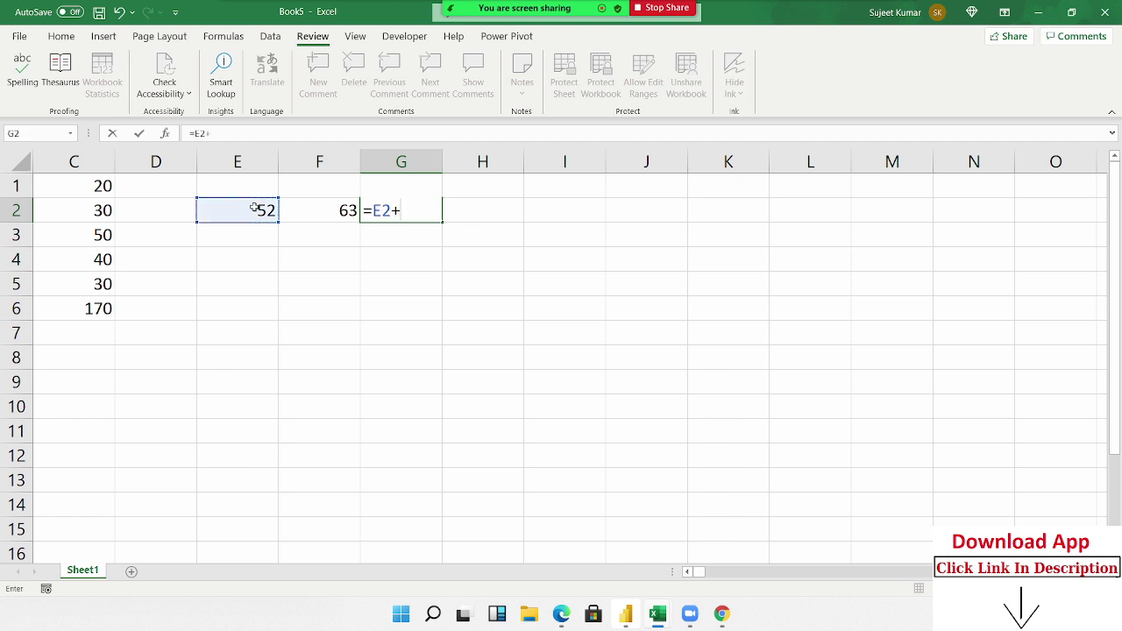
left_click(301, 217)
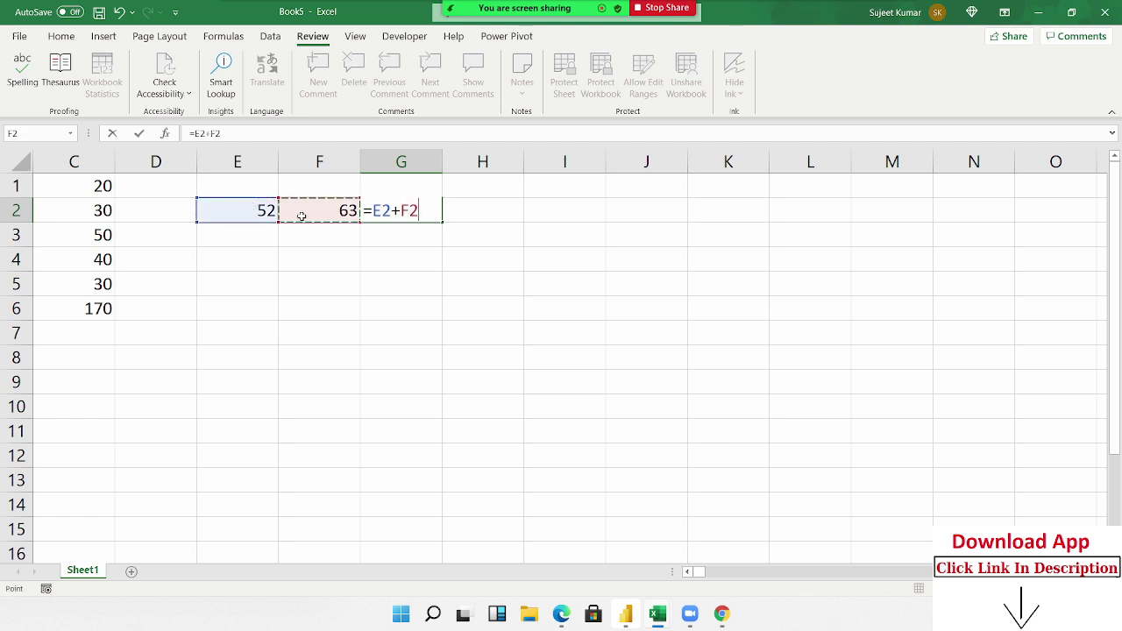
key("Return")
key("Up")
key("F2")
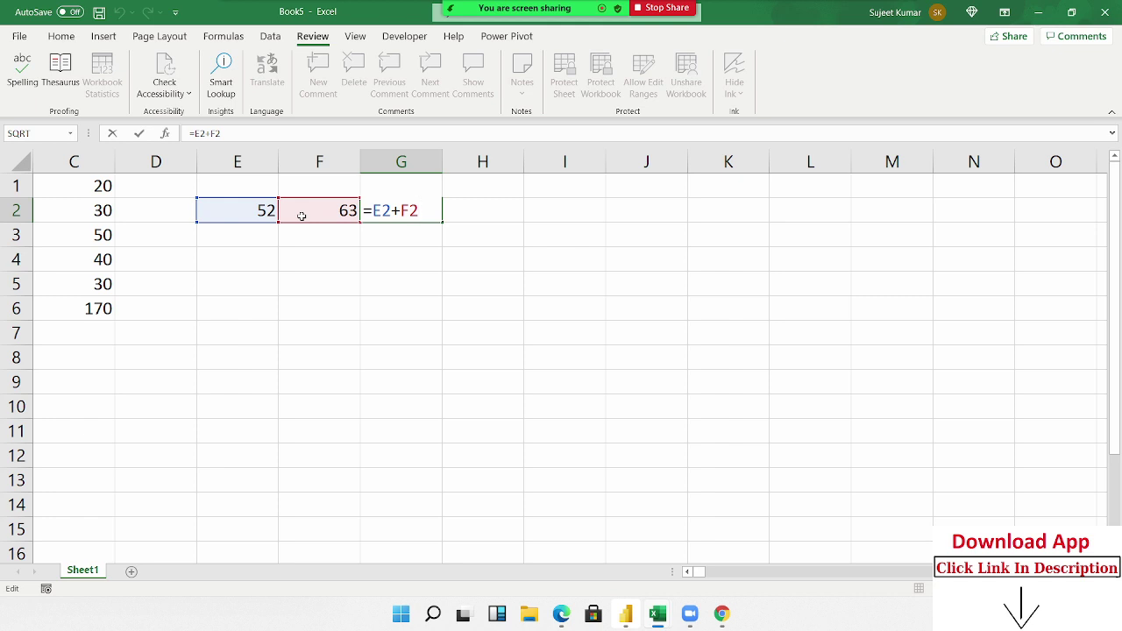
key("Escape")
key("ctrl+Return")
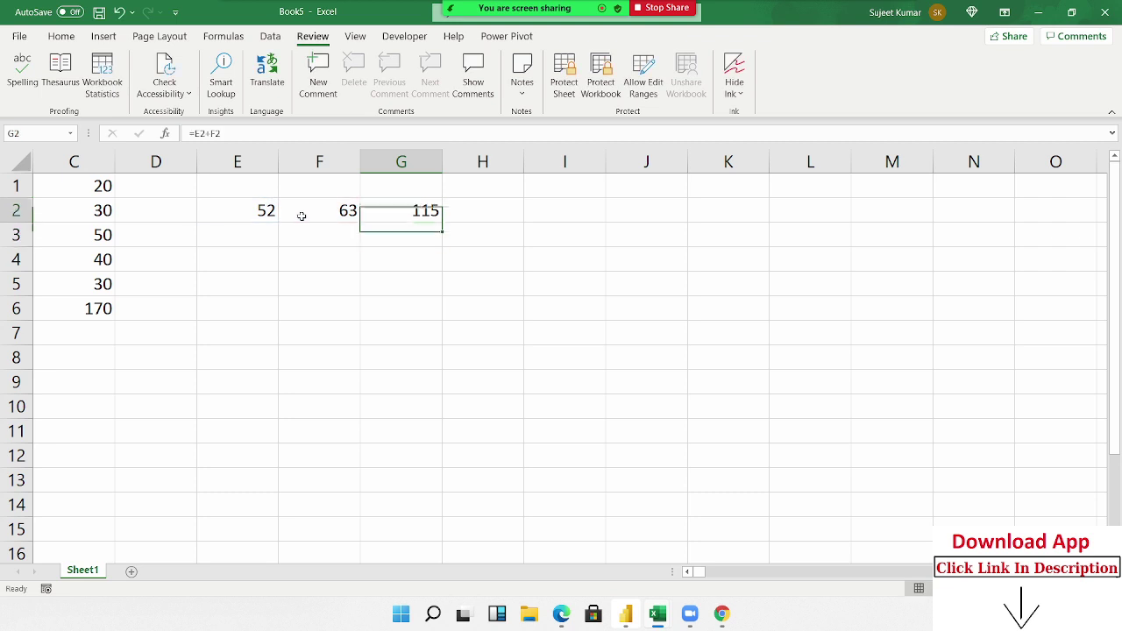
key("Right")
key("Right")
key("Up")
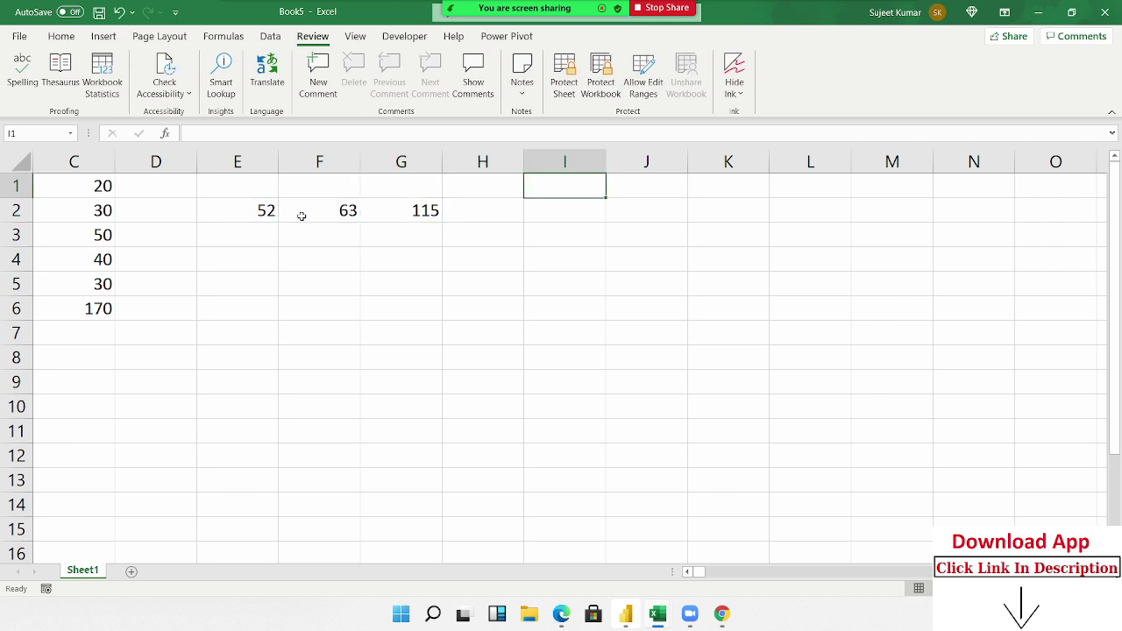
Type the operators +, -, /, * and ^ into cells I1 through I5
type("+")
key("Return")
type("-")
key("Return")
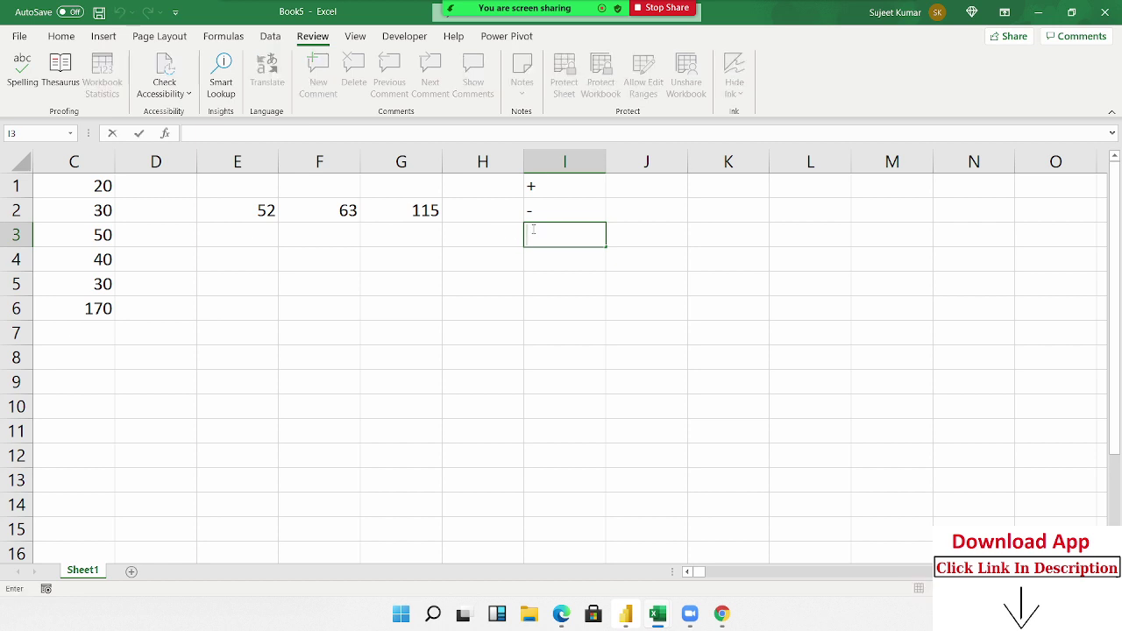
type("/")
key("Return")
type("*")
key("Return")
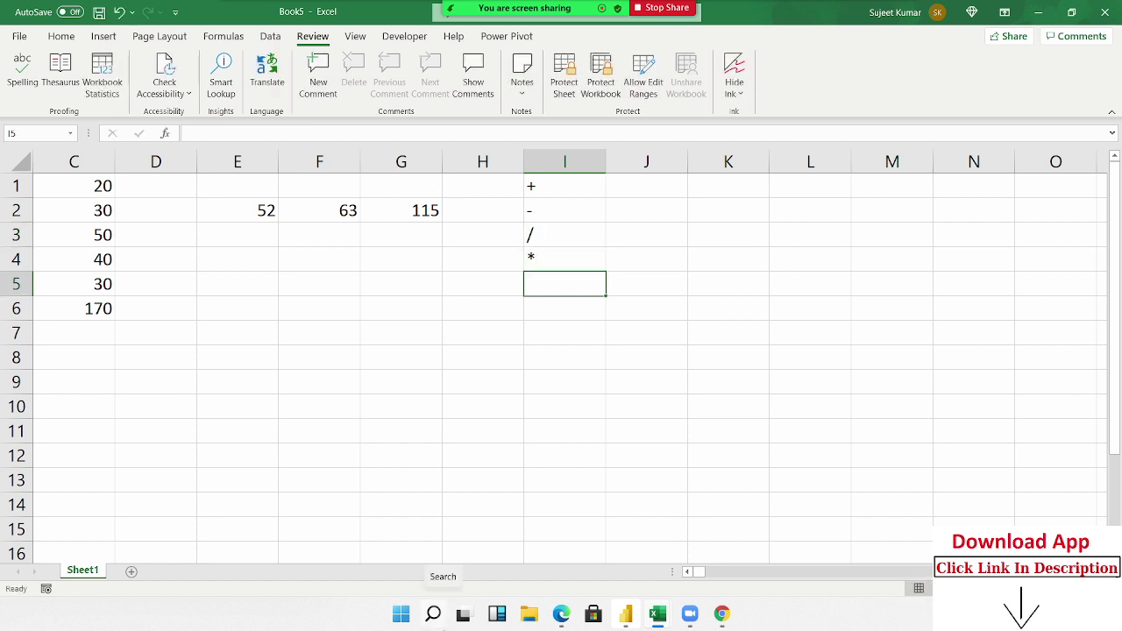
type("^")
key("Return")
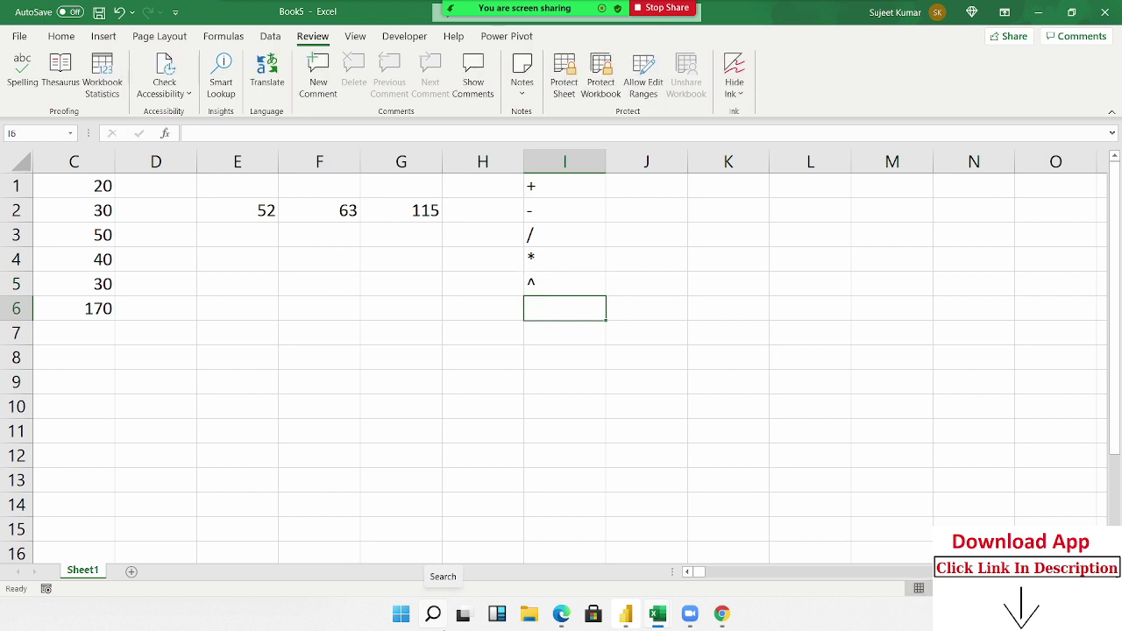
Move down to cell E7 to begin a new table
key("Up")
key("Up")
key("Up")
key("Up")
key("Up")
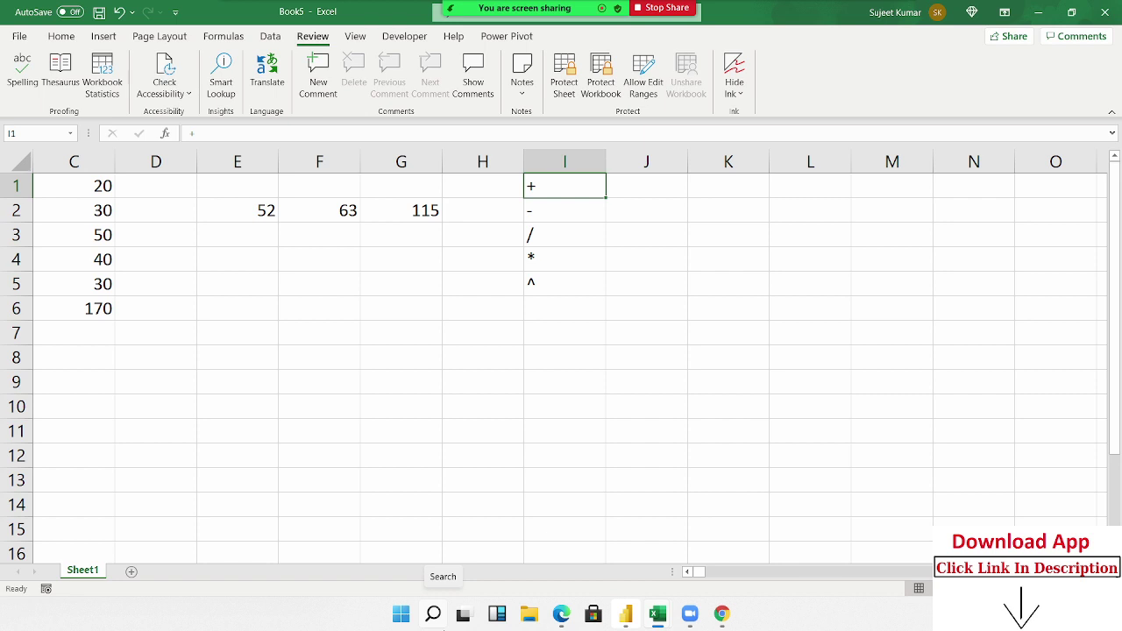
key("Down")
key("Down")
key("Down")
key("Down")
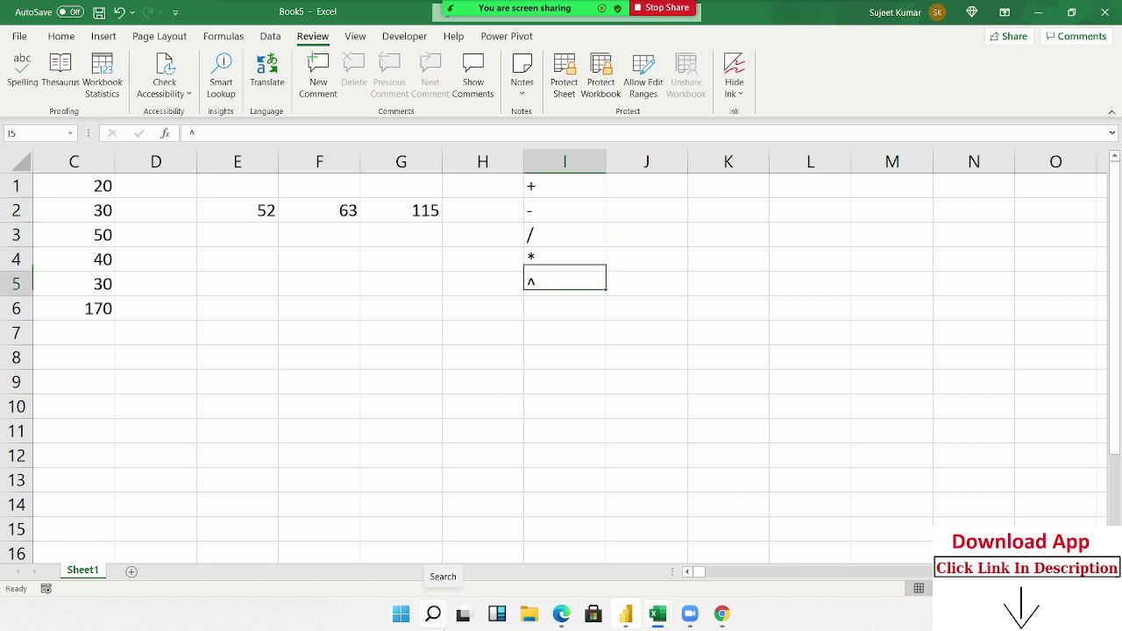
key("Down")
key("Down")
key("Down")
key("Up")
key("Up")
key("Up")
key("Up")
key("Up")
key("Left")
key("Left")
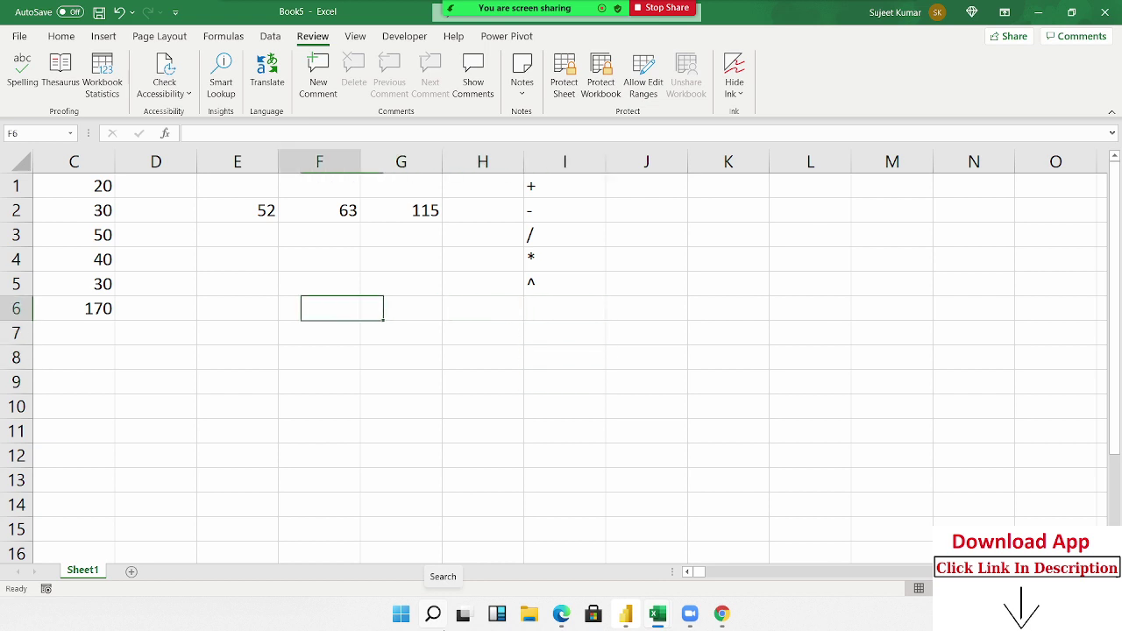
key("Left")
key("Down")
key("Left")
type("@")
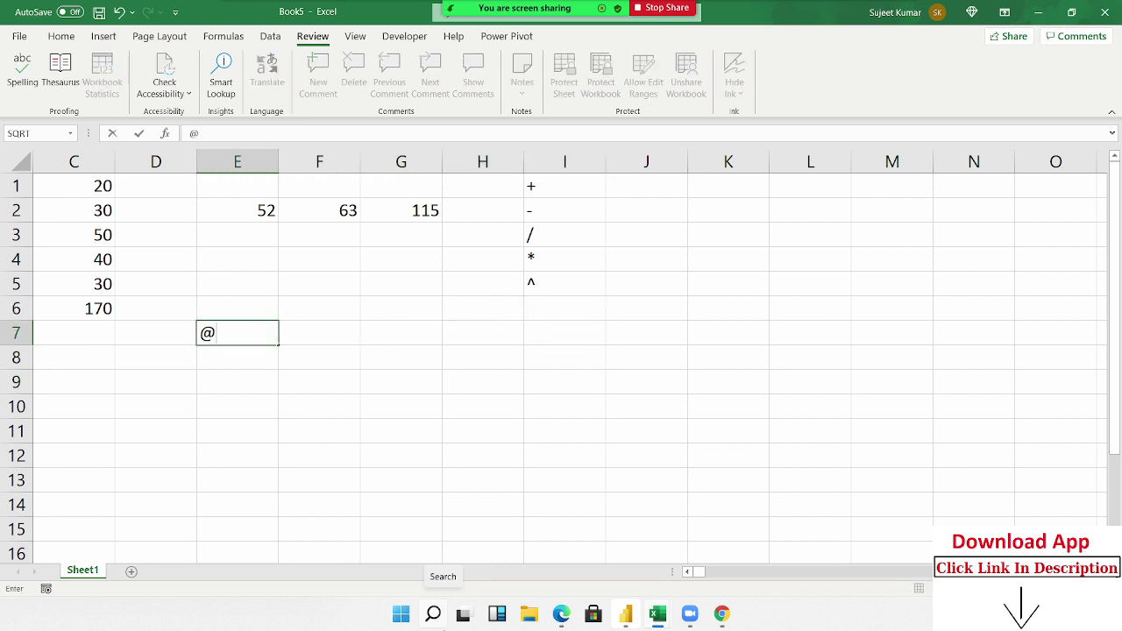
type("\\")
Enter headings Q1 and Q2 in E7:F7 with values 50 and 60 below them
key("Escape")
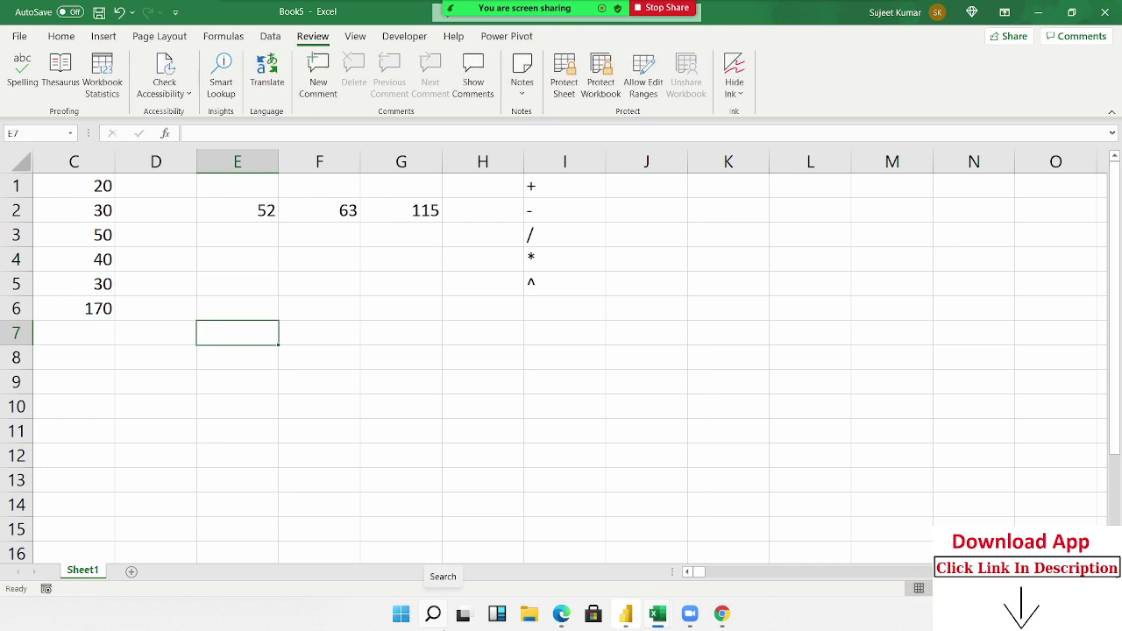
type("Q1")
key("Tab")
type("Q")
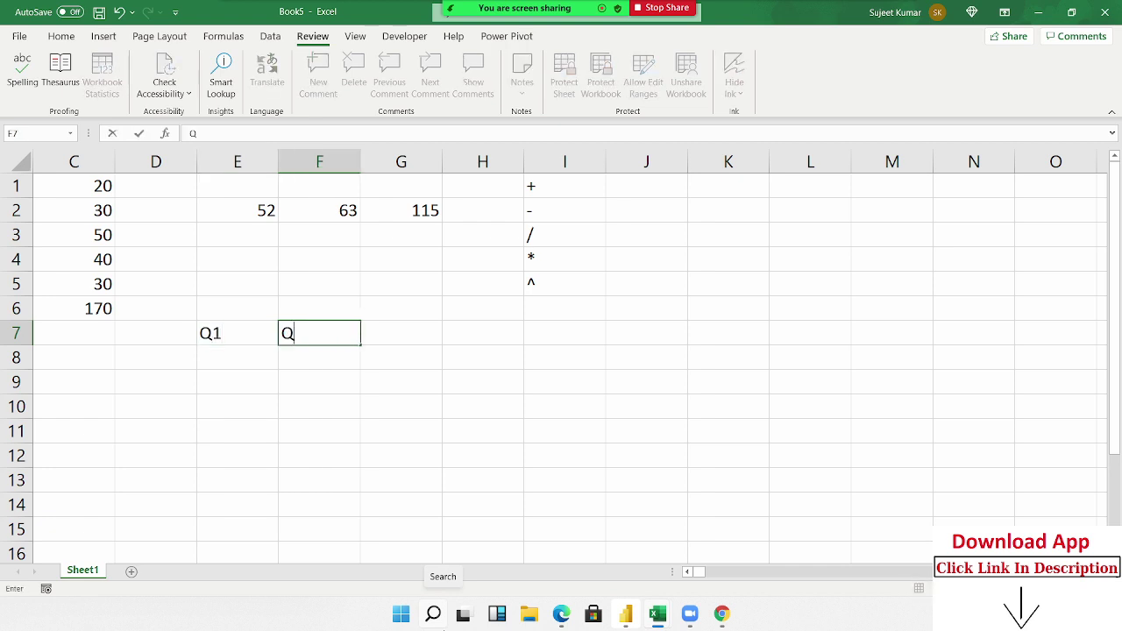
type("2")
key("Return")
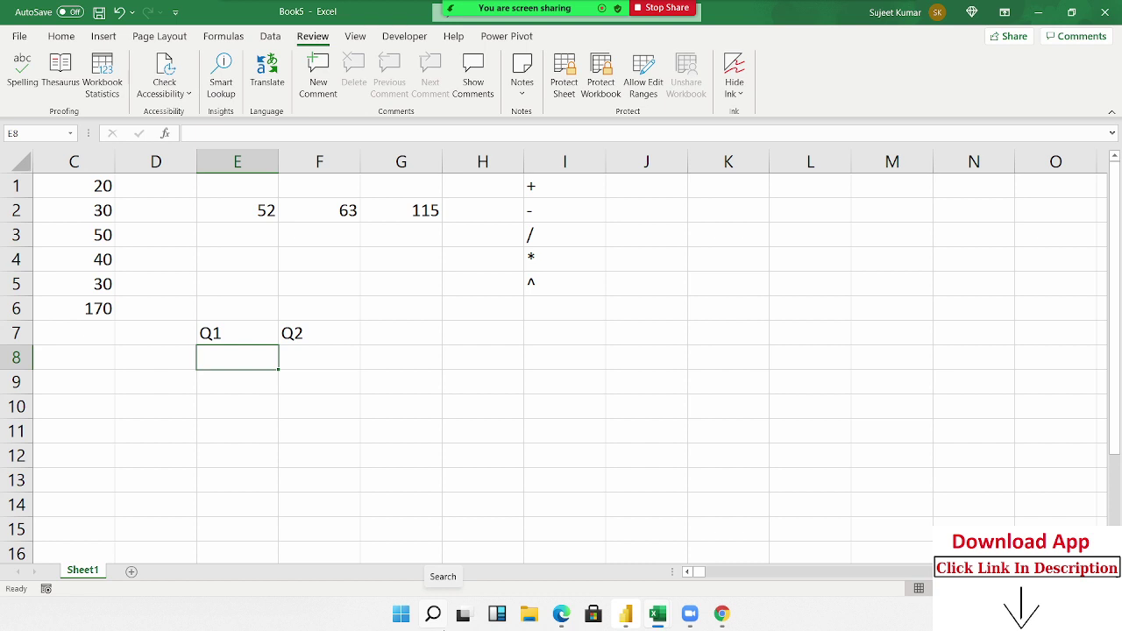
key("Up")
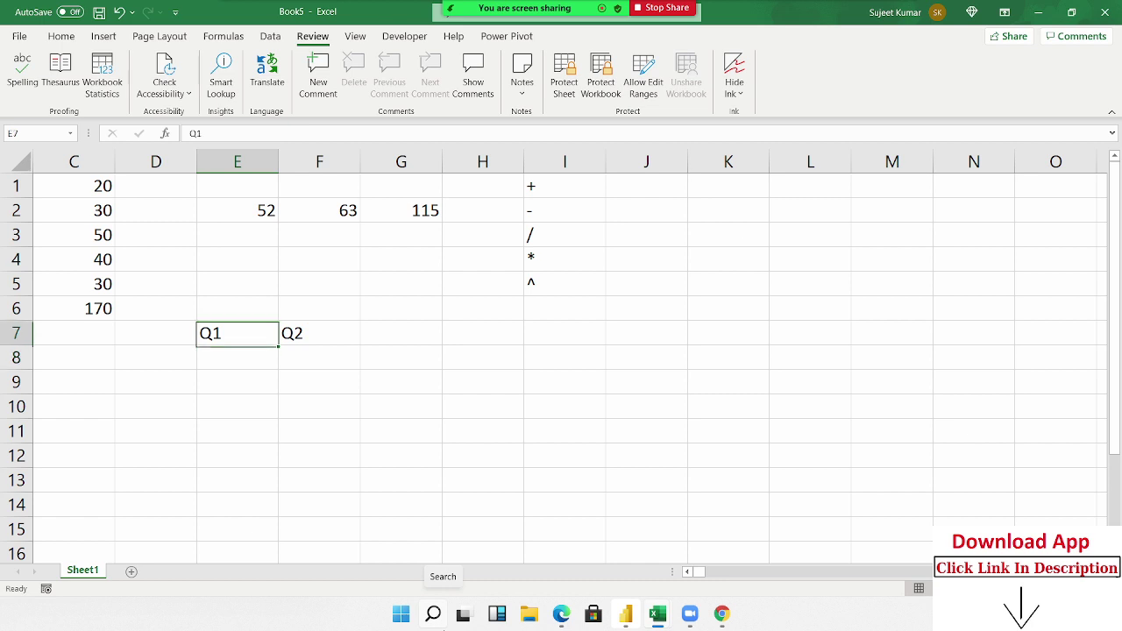
key("Down")
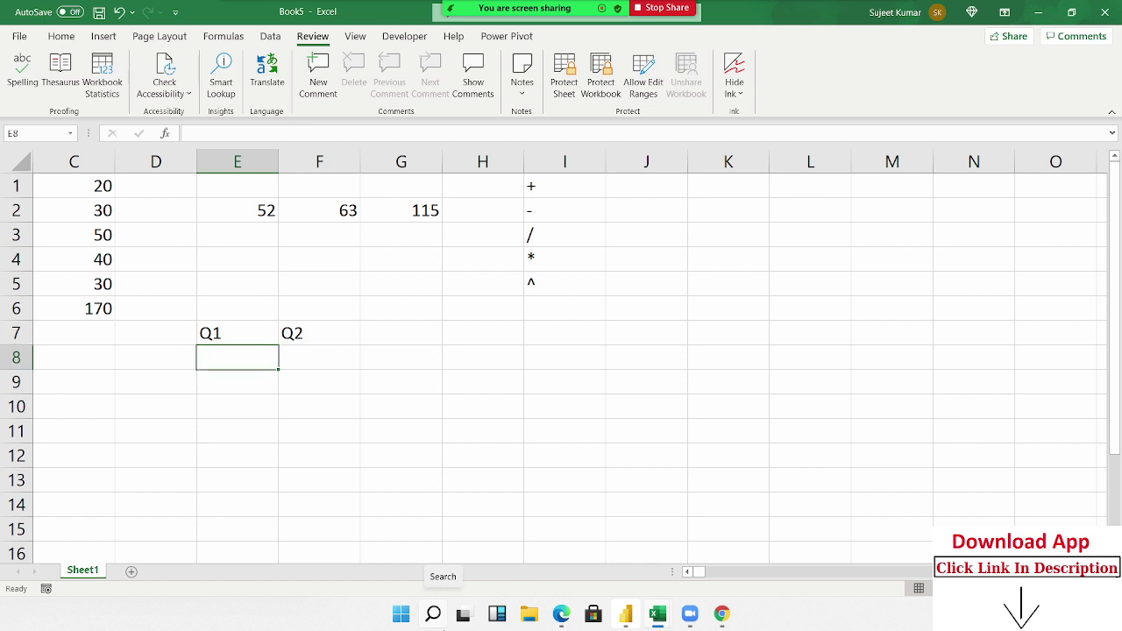
type("50")
key("Tab")
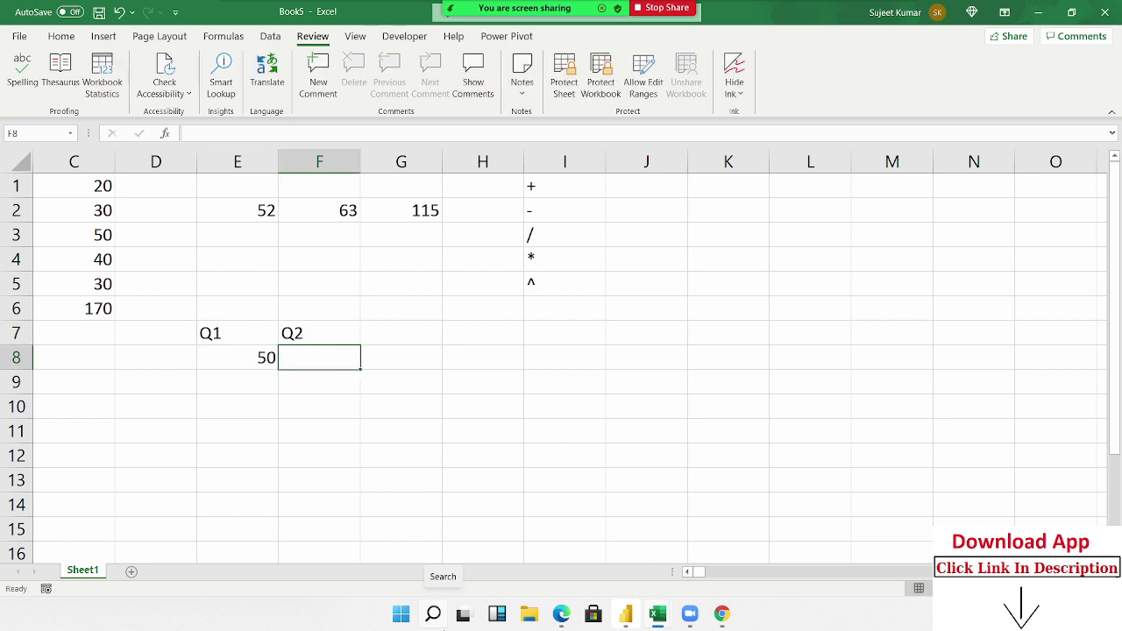
type("60")
key("Tab")
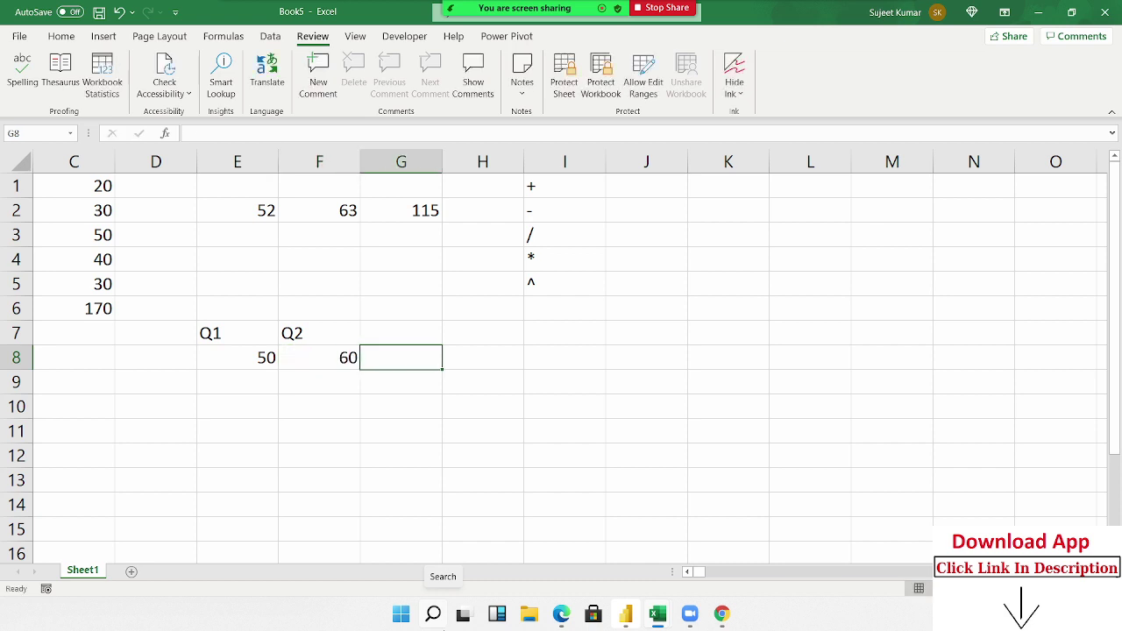
Add the Gr heading in G7 and leave G8 empty by cancelling the started formula
key("Up")
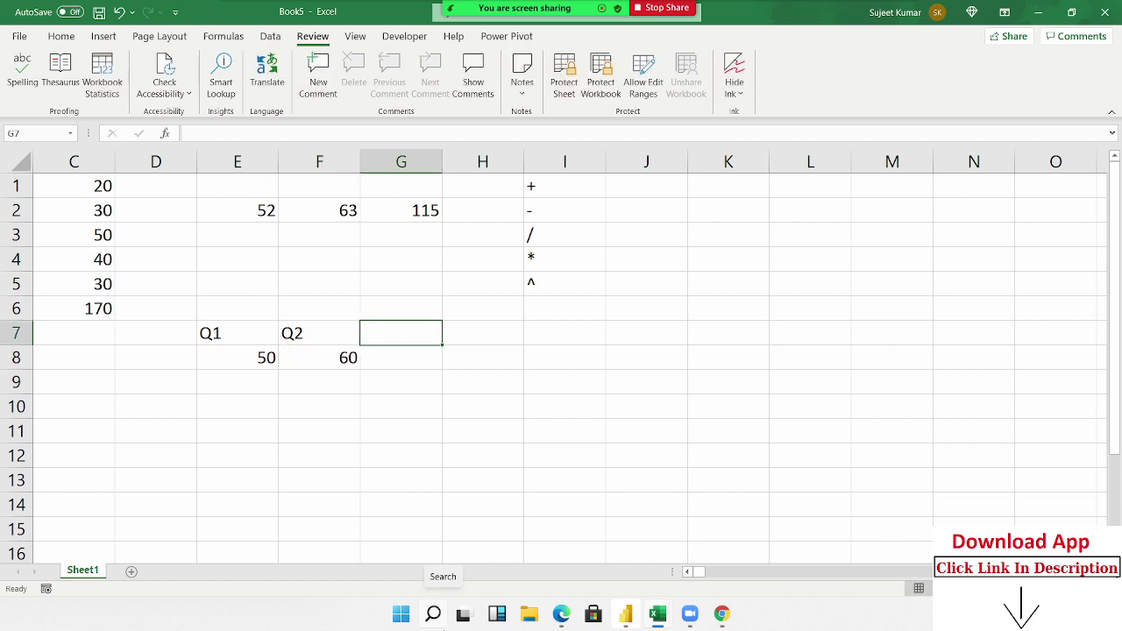
type("Gr")
key("Return")
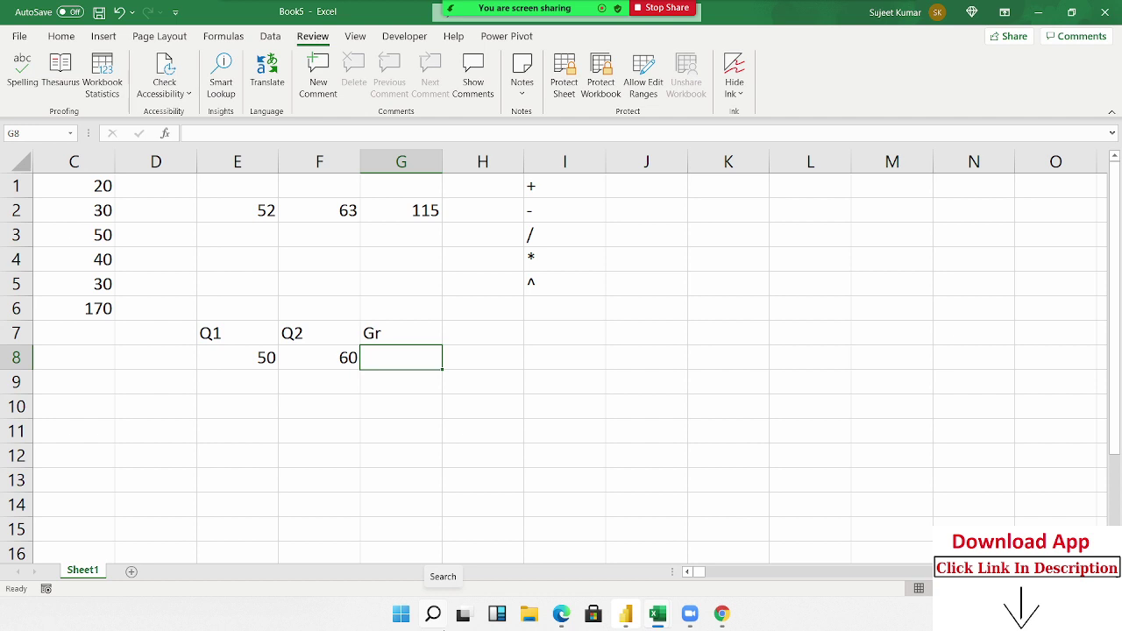
type("=")
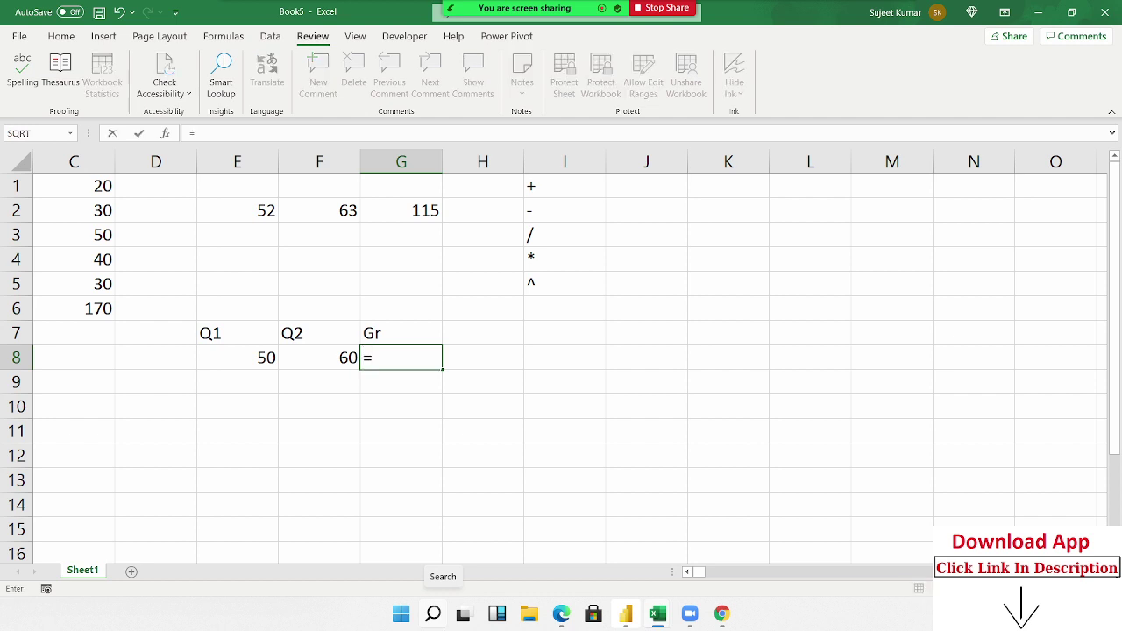
key("Escape")
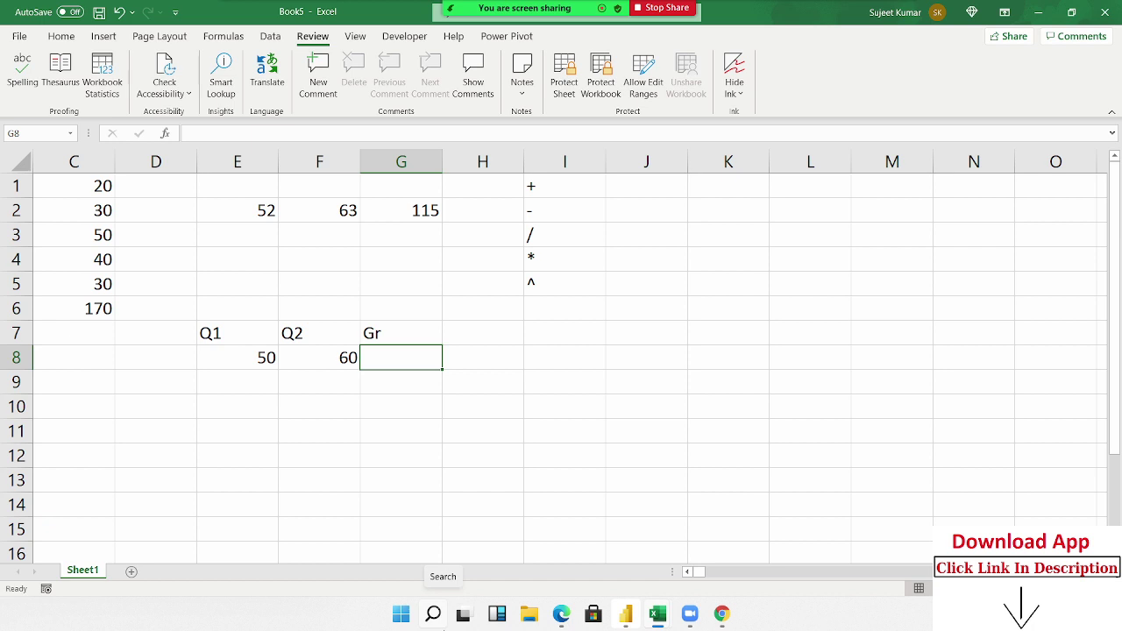
mouse_move(526, 9)
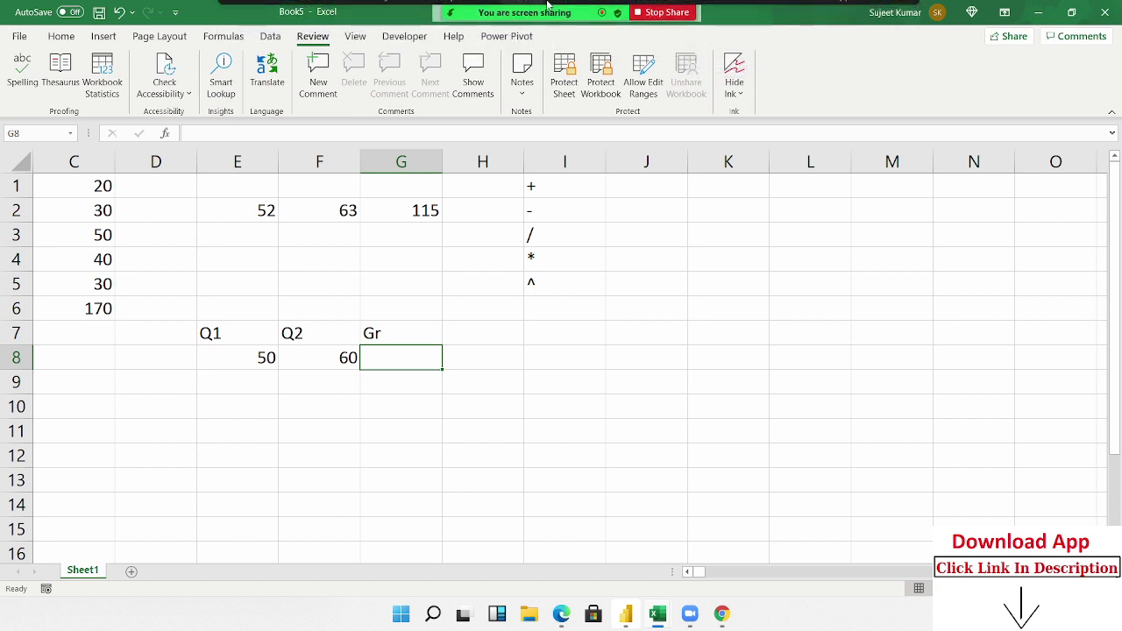
Draw four blue freehand strokes over columns J to L with Zoom's pen, then close annotation
left_click(703, 25)
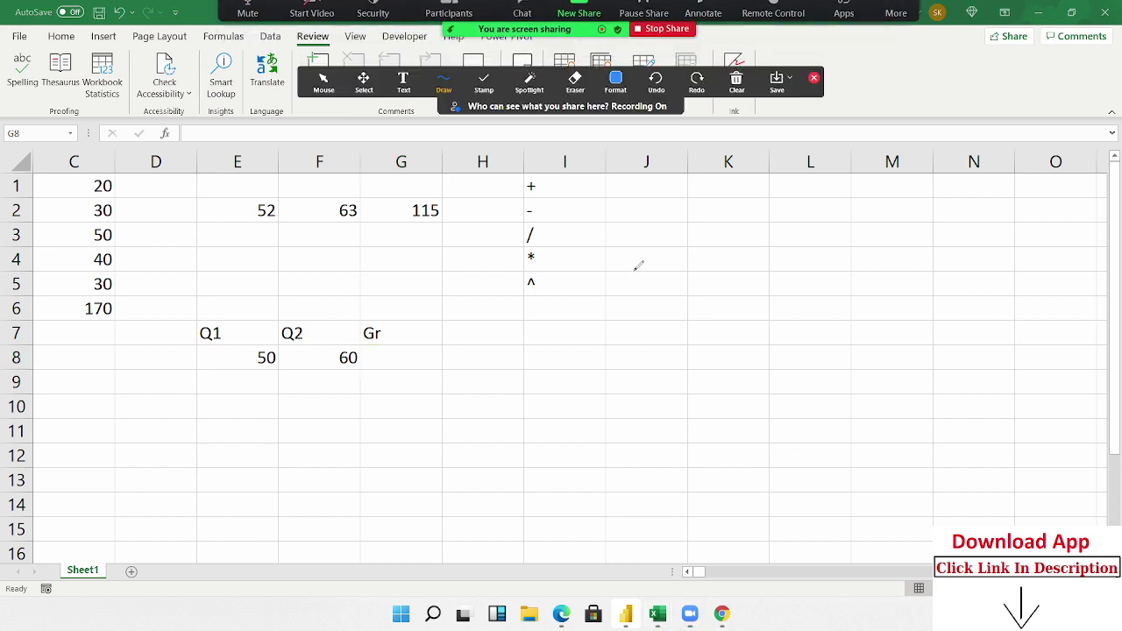
mouse_move(635, 260)
left_mouse_down()
mouse_move(660, 295)
mouse_move(708, 279)
mouse_move(735, 238)
mouse_move(838, 224)
left_mouse_up()
left_click_drag(666, 335, 845, 257)
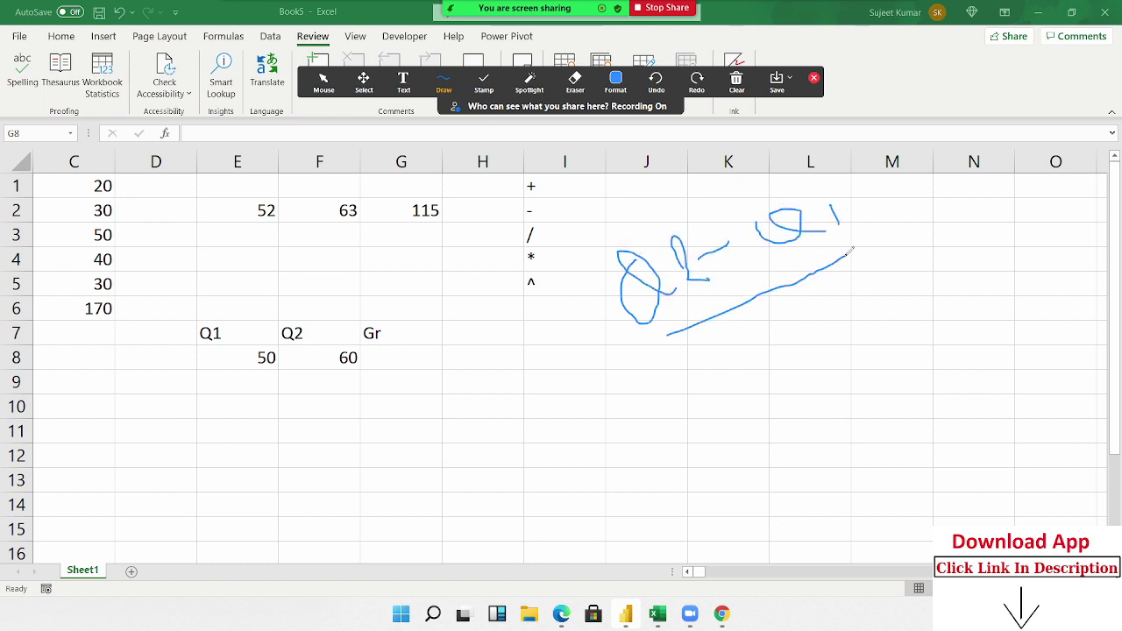
mouse_move(807, 301)
left_mouse_down()
mouse_move(787, 334)
mouse_move(853, 330)
left_mouse_up()
left_click_drag(838, 291, 864, 330)
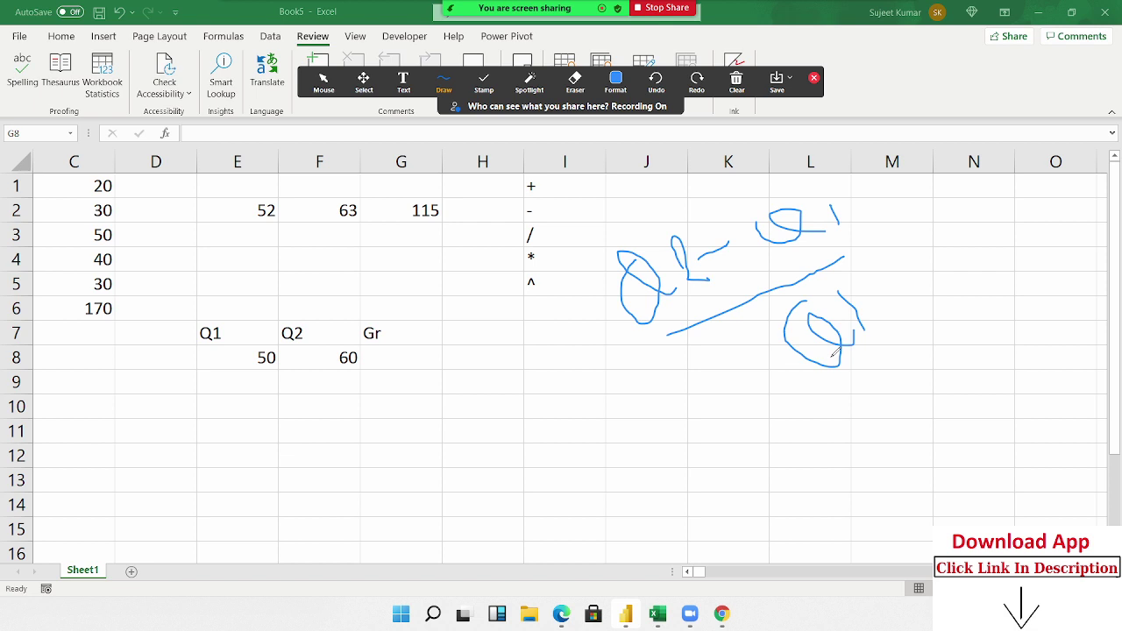
left_click(813, 79)
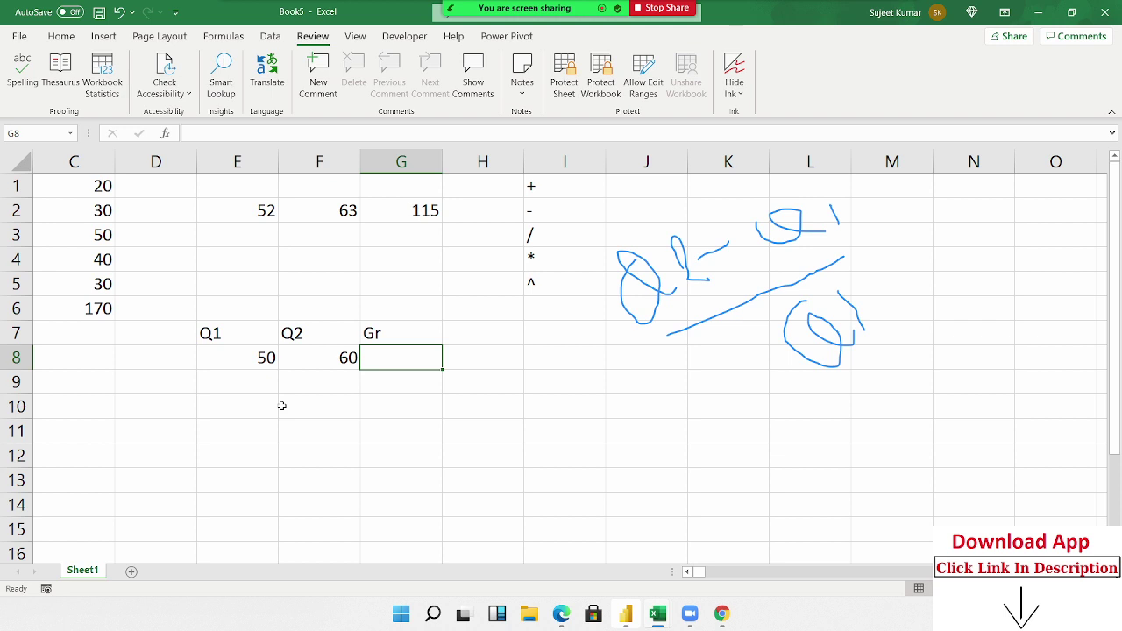
Build the formula =F8-E8/E8 in G8 by referencing the Q2 and Q1 cells
type("=")
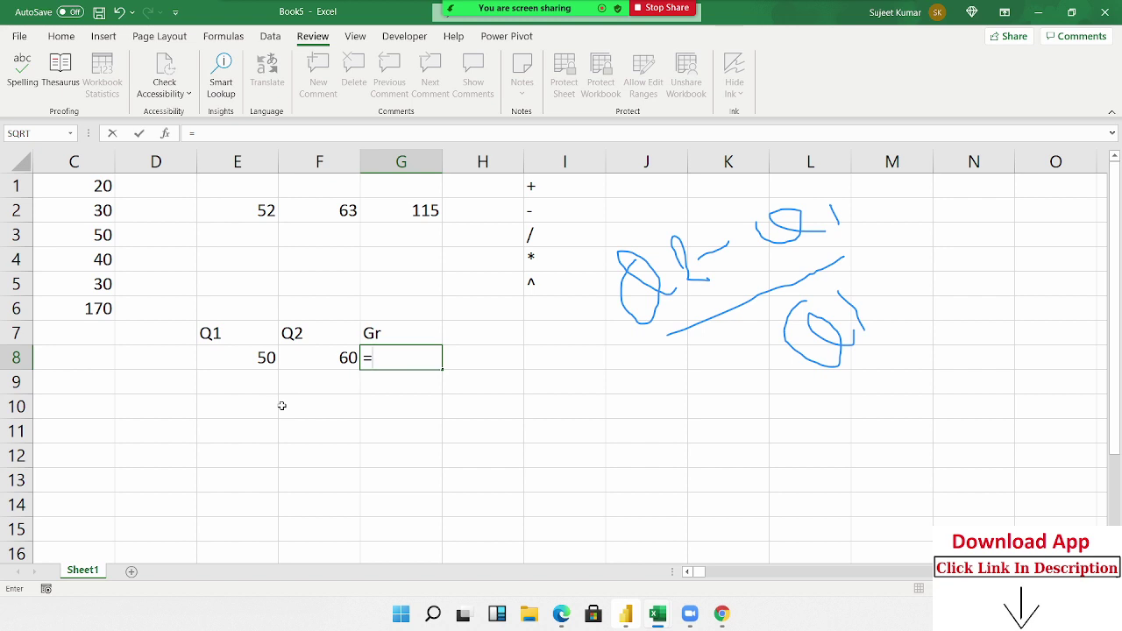
key("Left")
type("-")
key("Left")
key("Left")
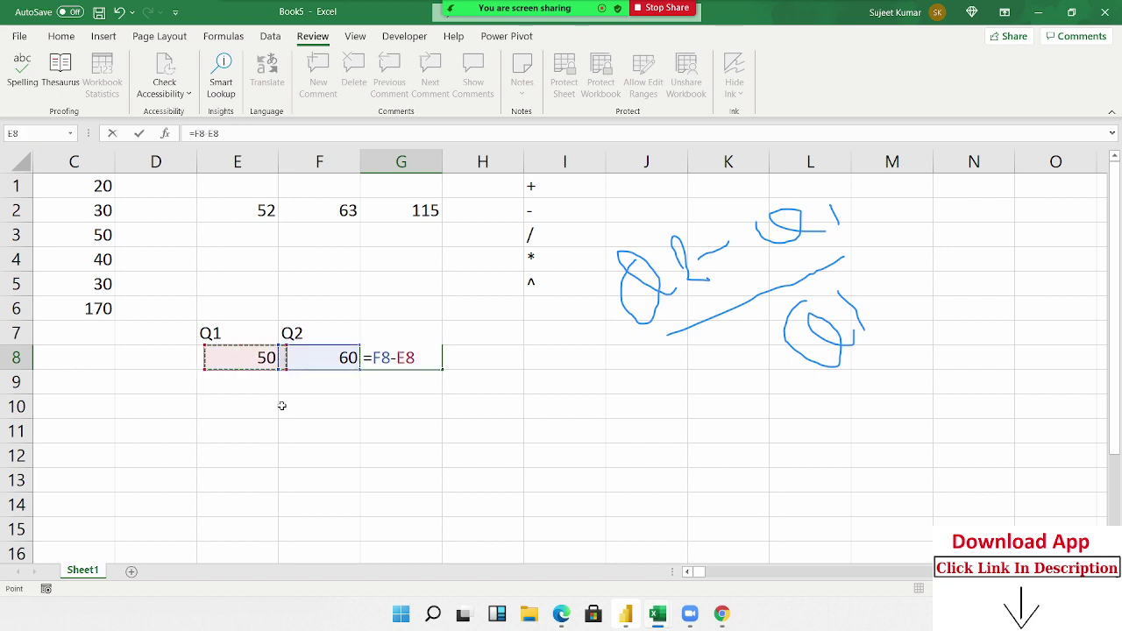
type("/")
key("Left")
key("Left")
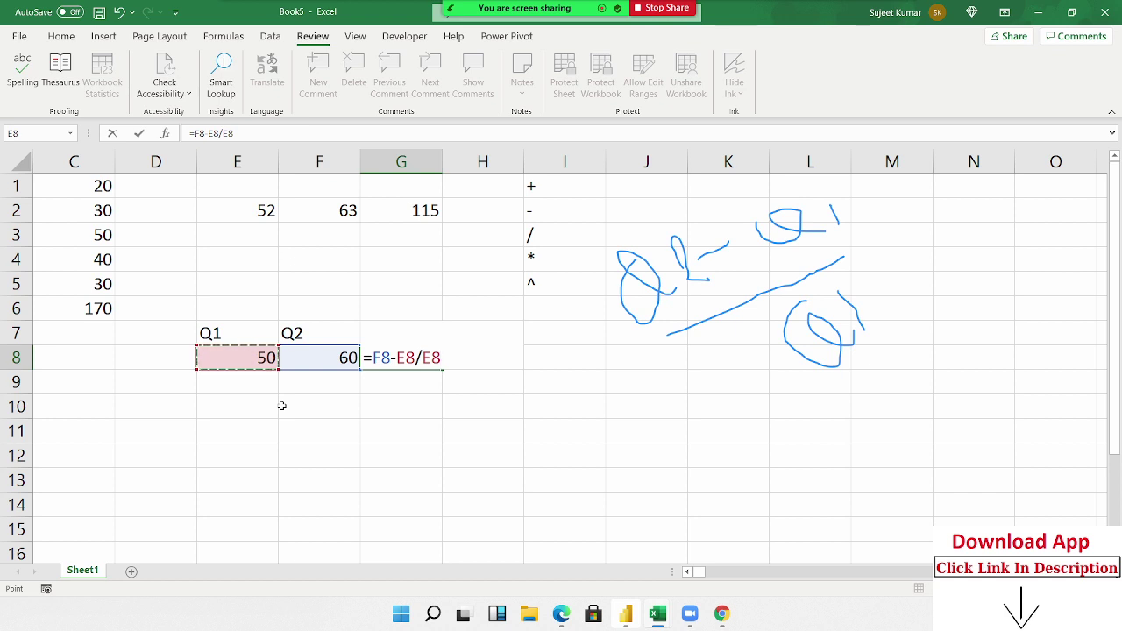
Add parentheses to make G8 =(F8-E8)/E8 and commit it, giving 0.2
left_click(377, 358)
type("(")
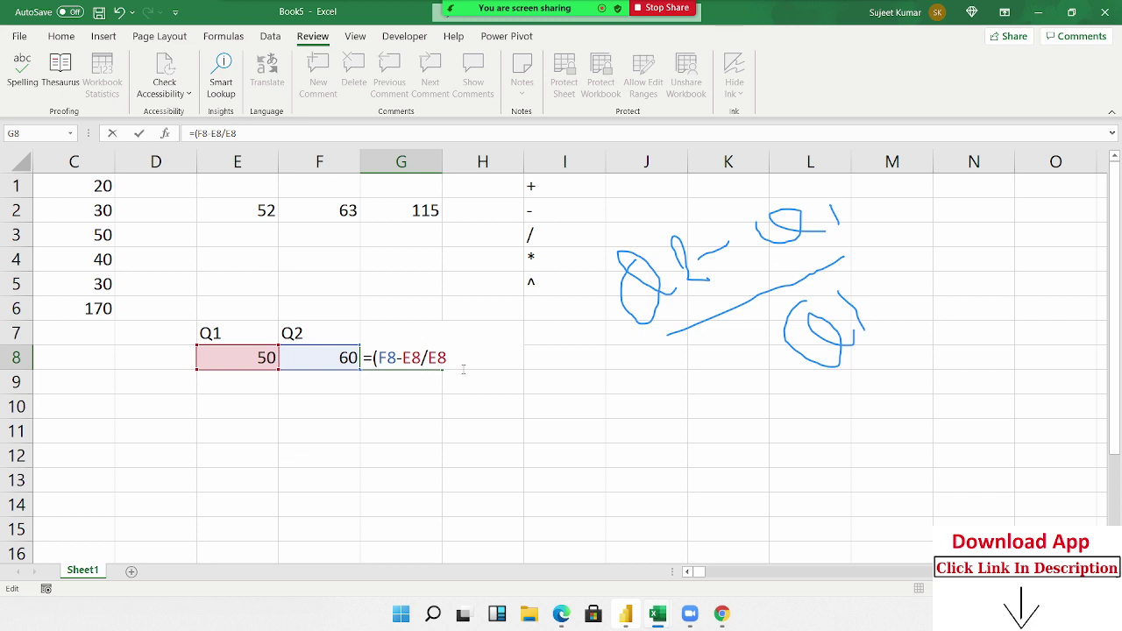
left_click(420, 356)
type(")")
key("Return")
key("Up")
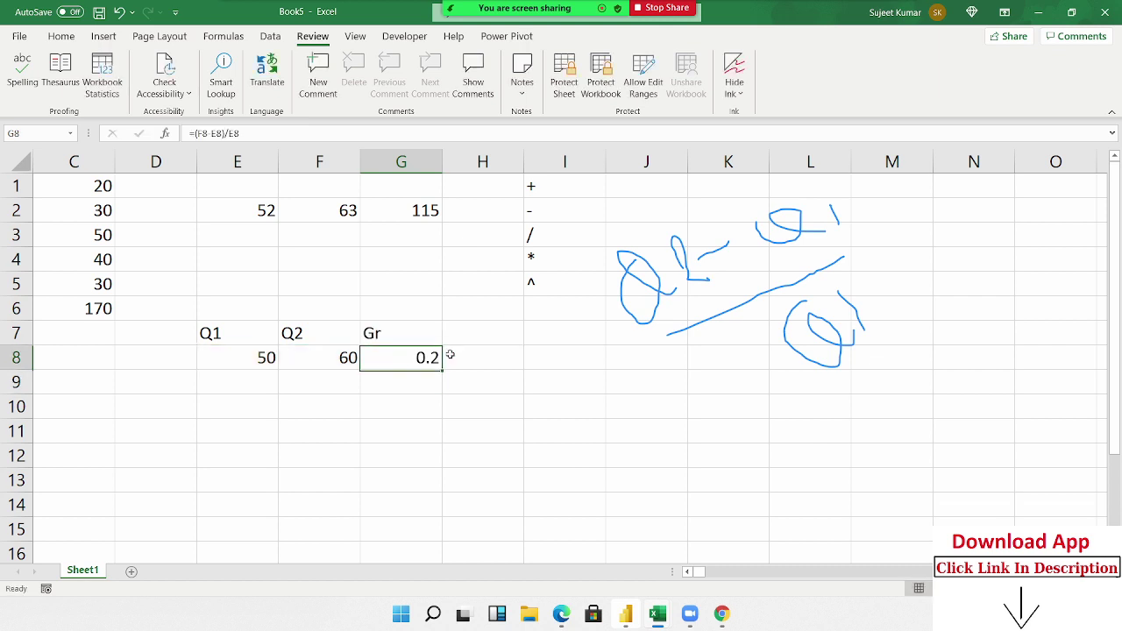
left_click(61, 37)
Apply Percent Style to G8 so the growth displays as 20%
left_click(534, 88)
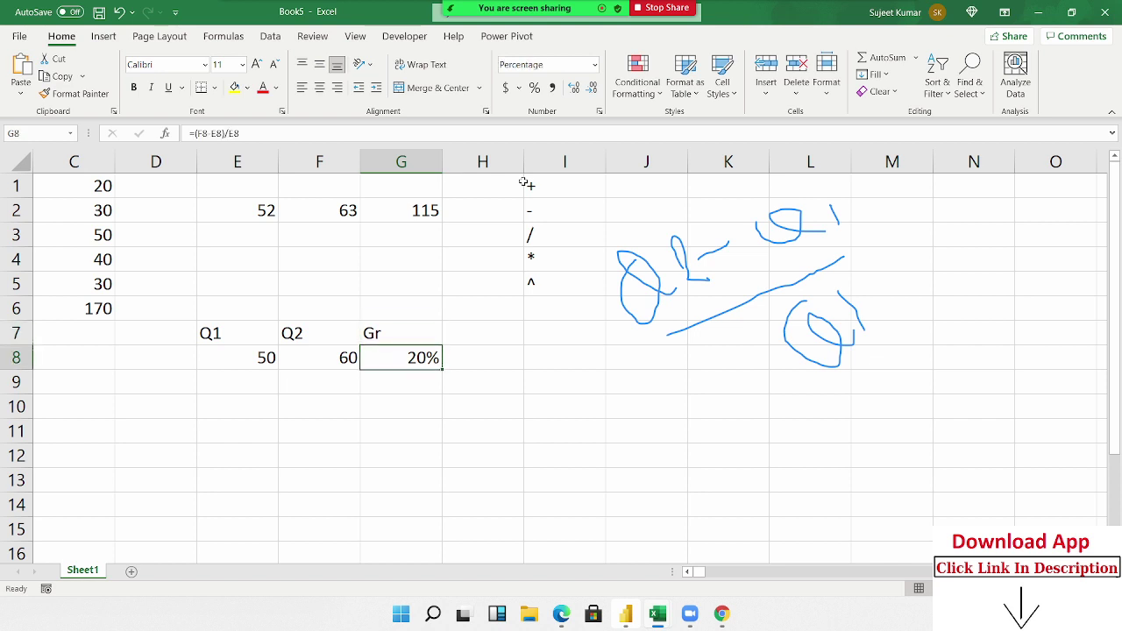
key("Left")
key("Left")
key("Right")
key("Right")
key("Down")
key("Down")
key("Down")
key("Up")
key("Up")
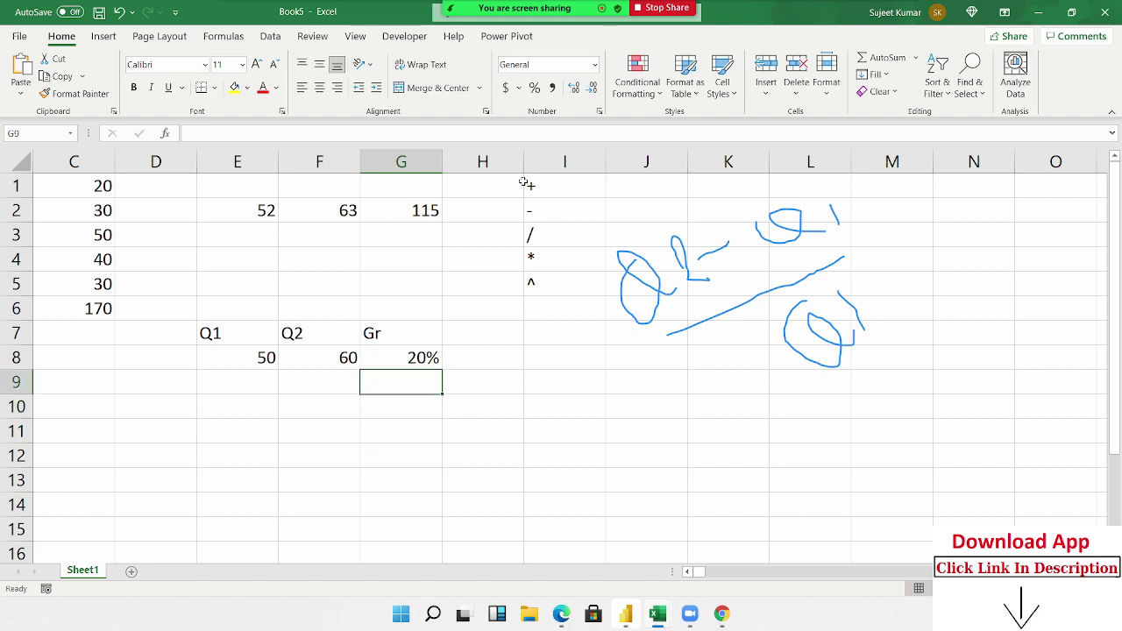
mouse_move(467, 7)
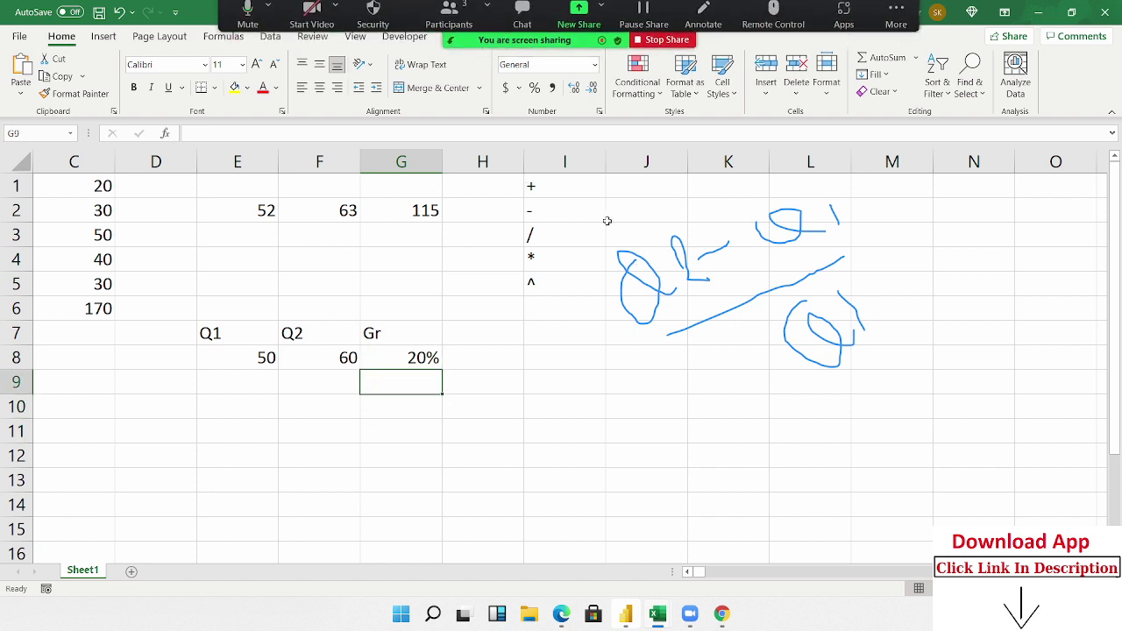
Erase the annotation ink with Zoom's Clear My Drawings, then close the annotation toolbar
left_click(703, 10)
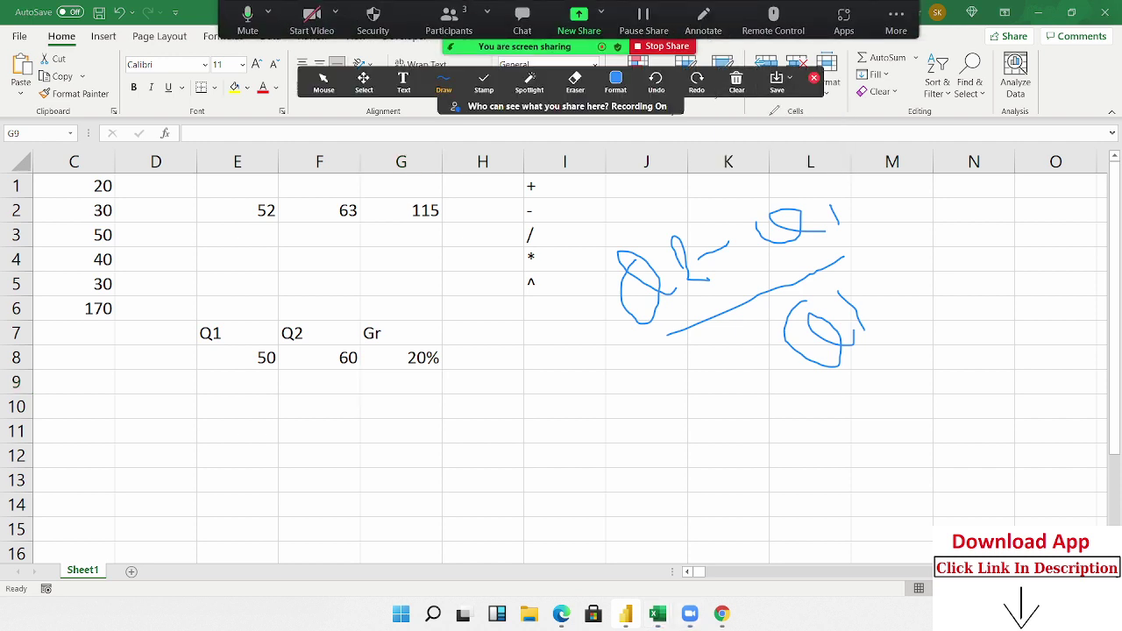
left_click(737, 80)
left_click(767, 134)
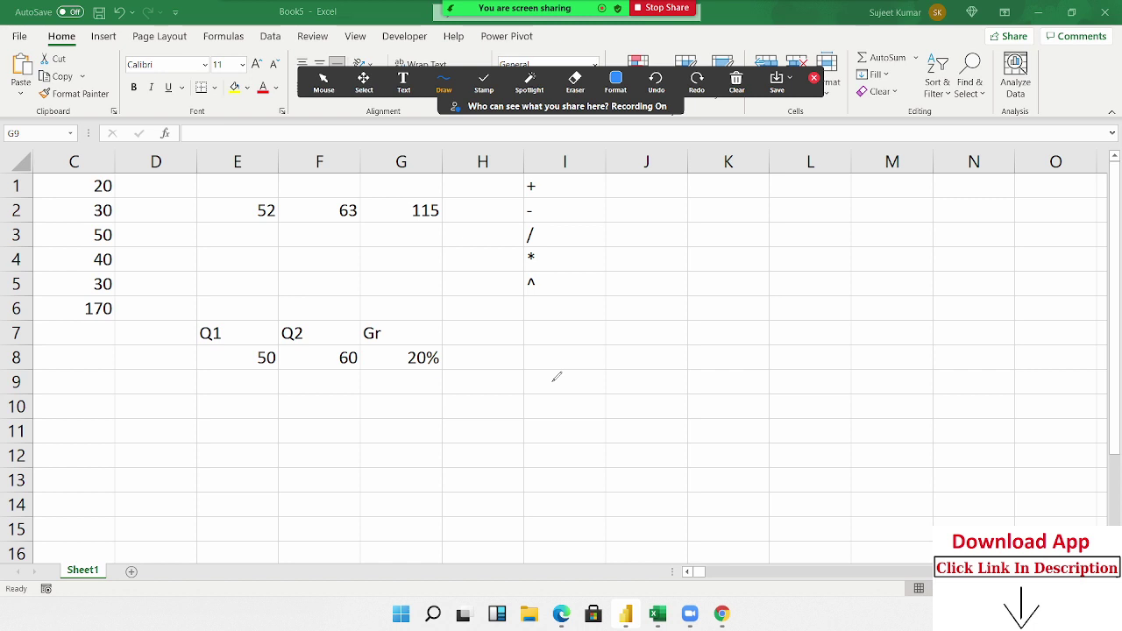
left_click_drag(333, 85, 345, 92)
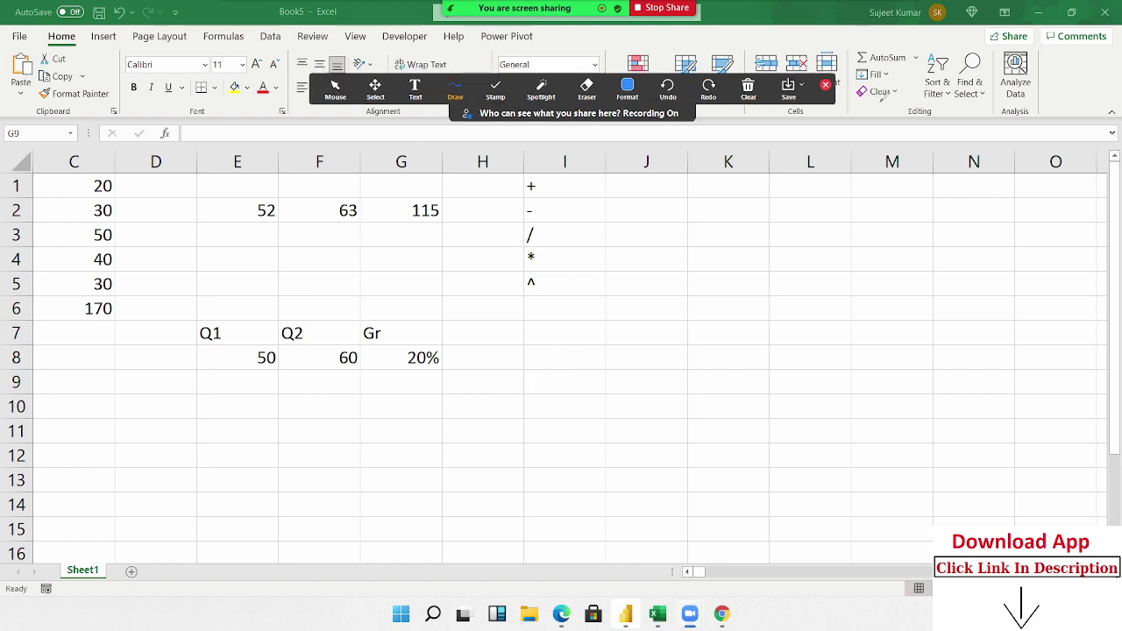
left_click(826, 86)
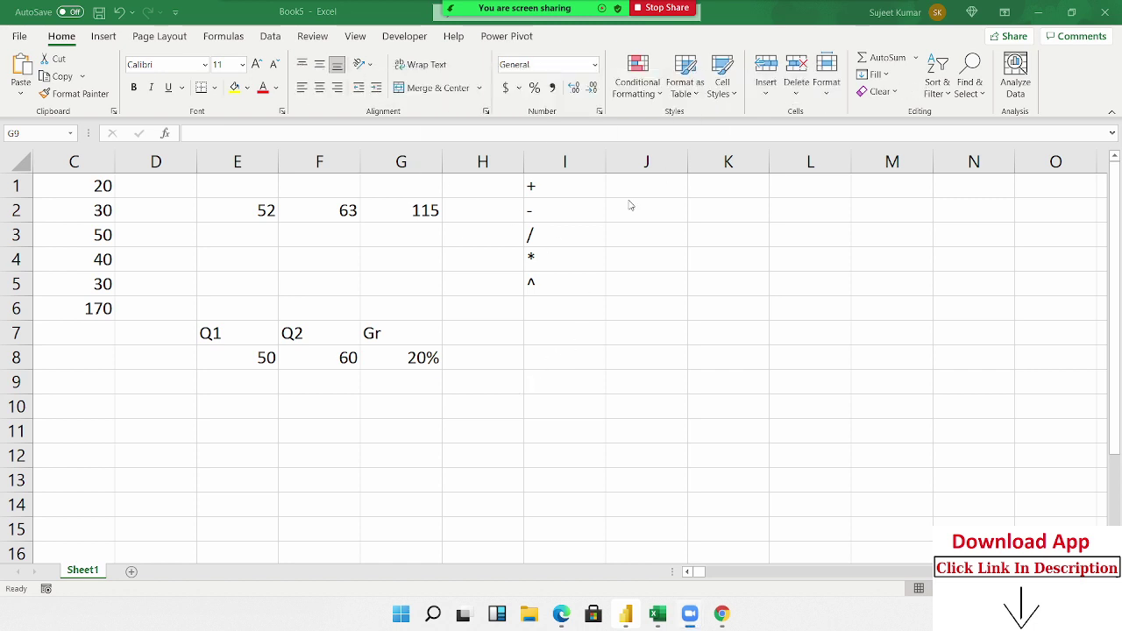
Enter P with 50000 in C10:D10 and R with 10% in C11:D11
left_click(76, 400)
type("P")
key("Tab")
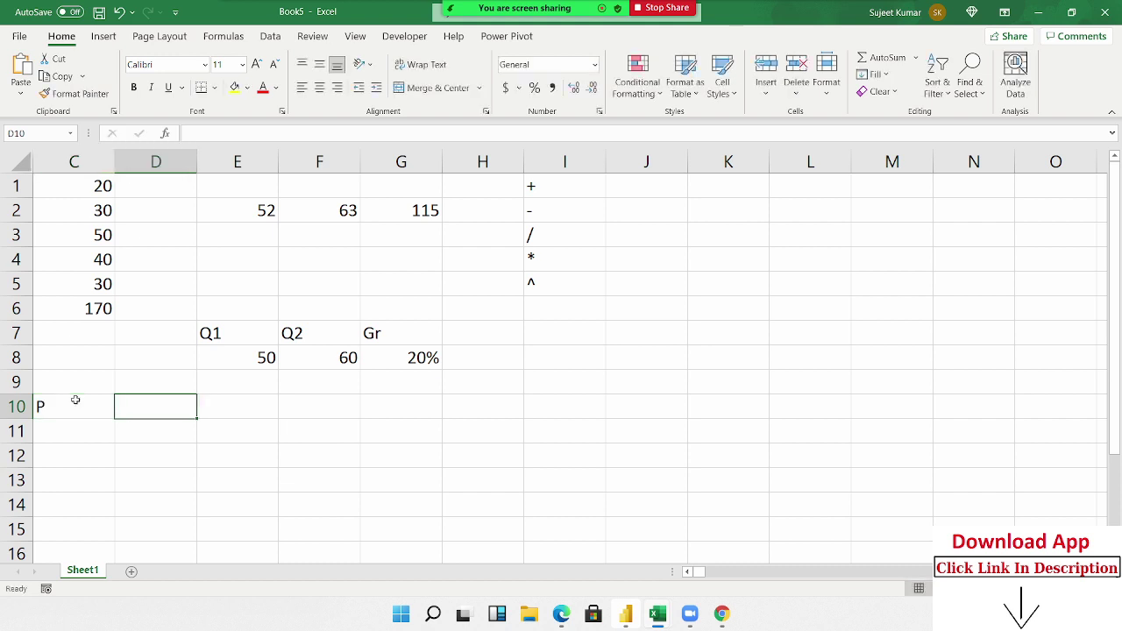
type("50000")
key("Return")
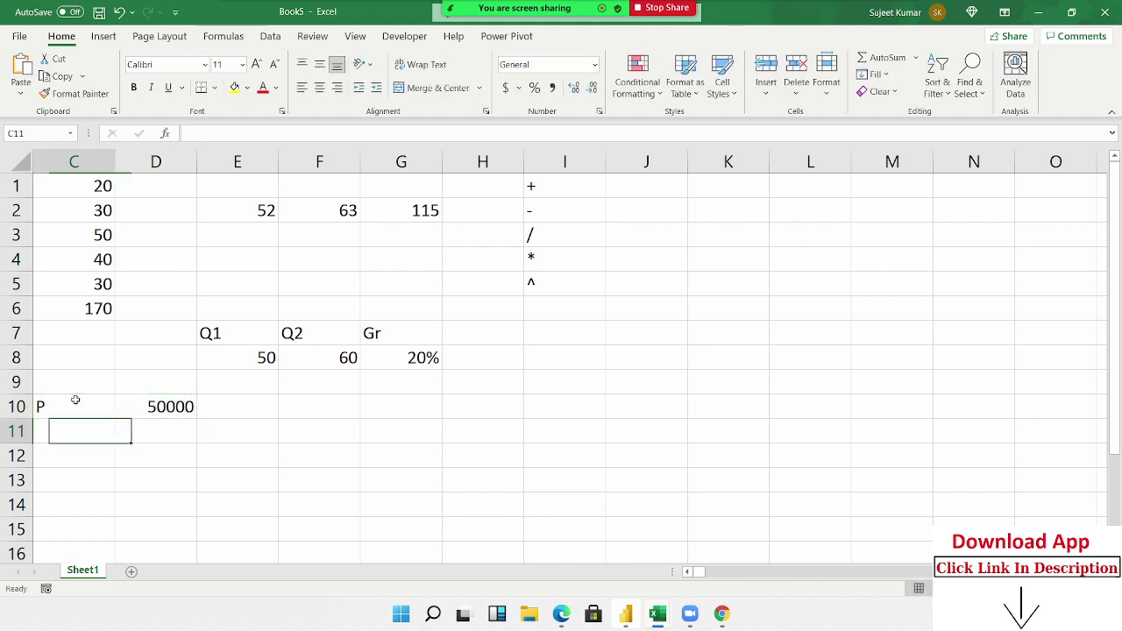
type("R")
key("Tab")
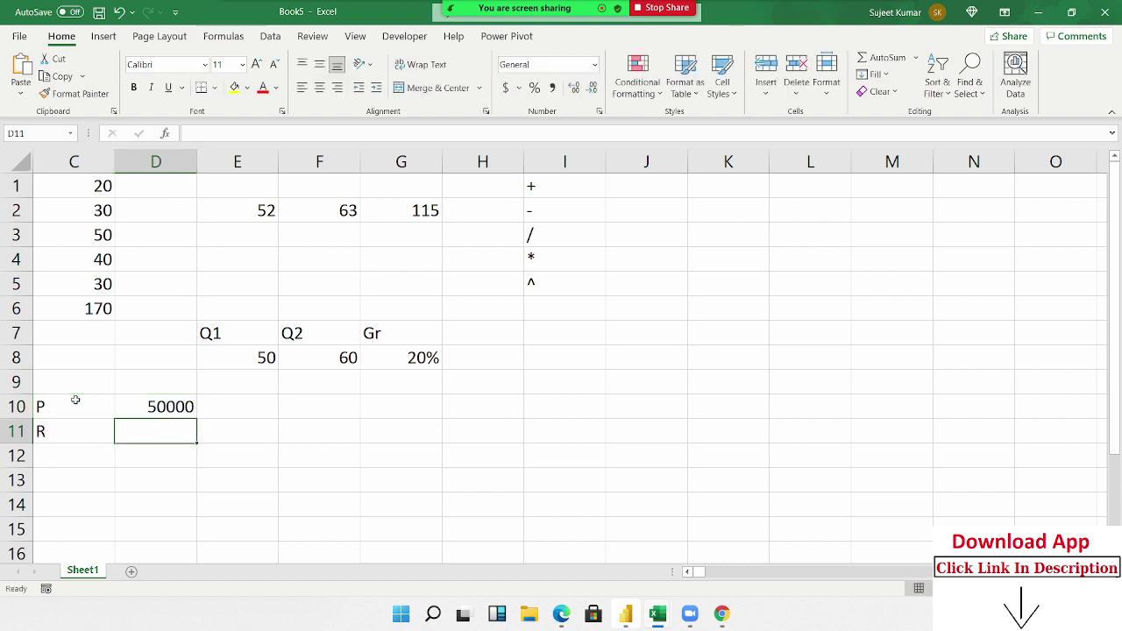
type("10%")
key("Return")
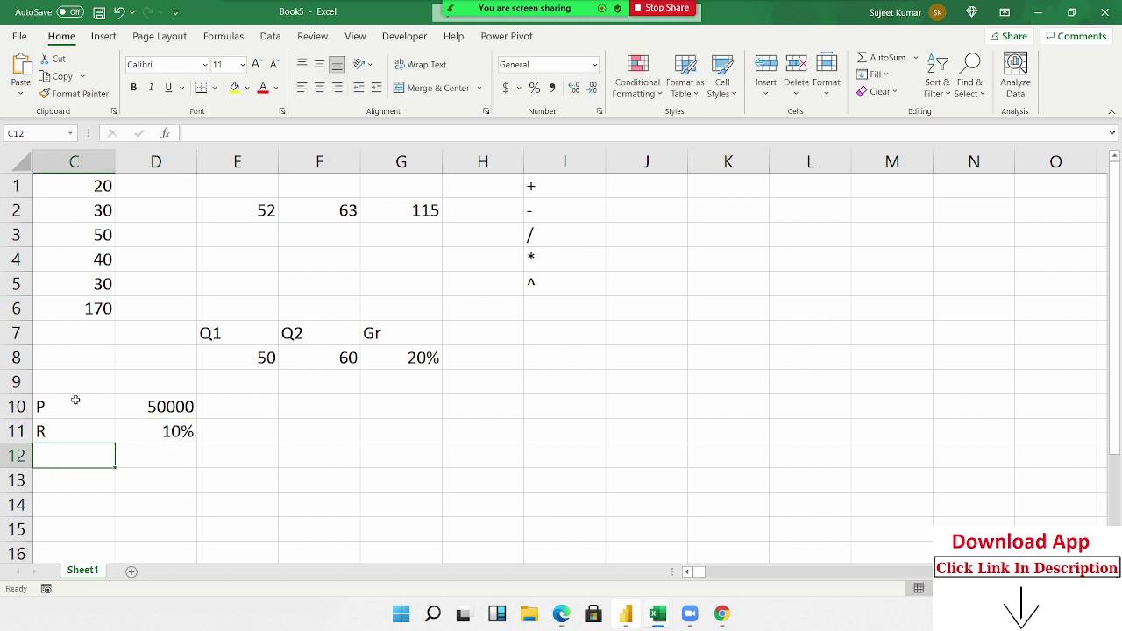
Enter T with a value of 3 in C12:D12
type("T")
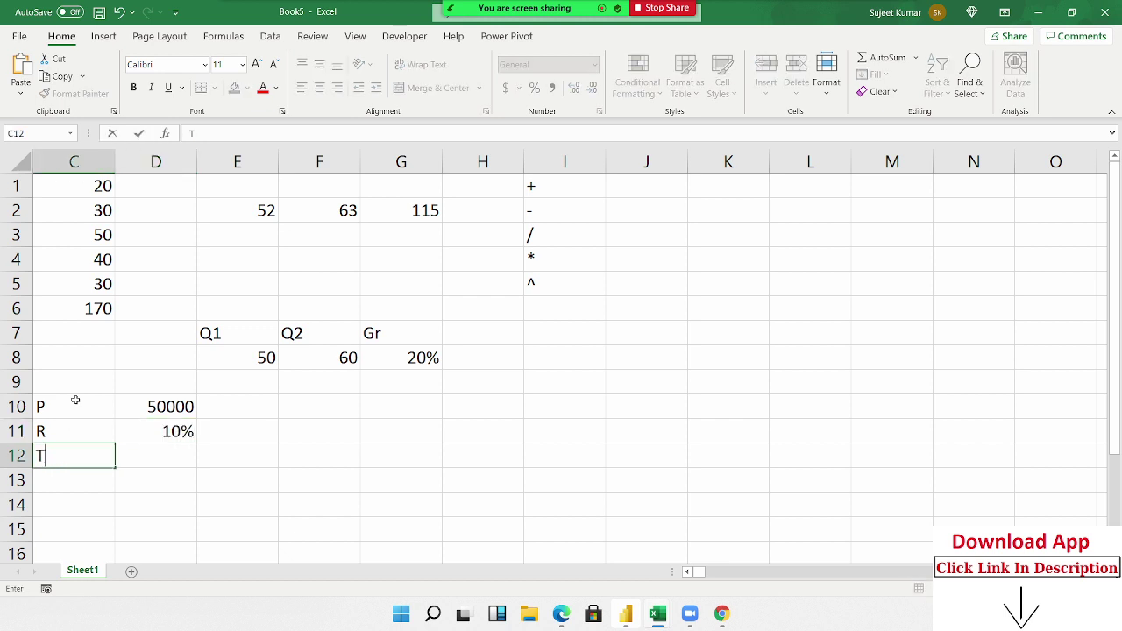
key("Tab")
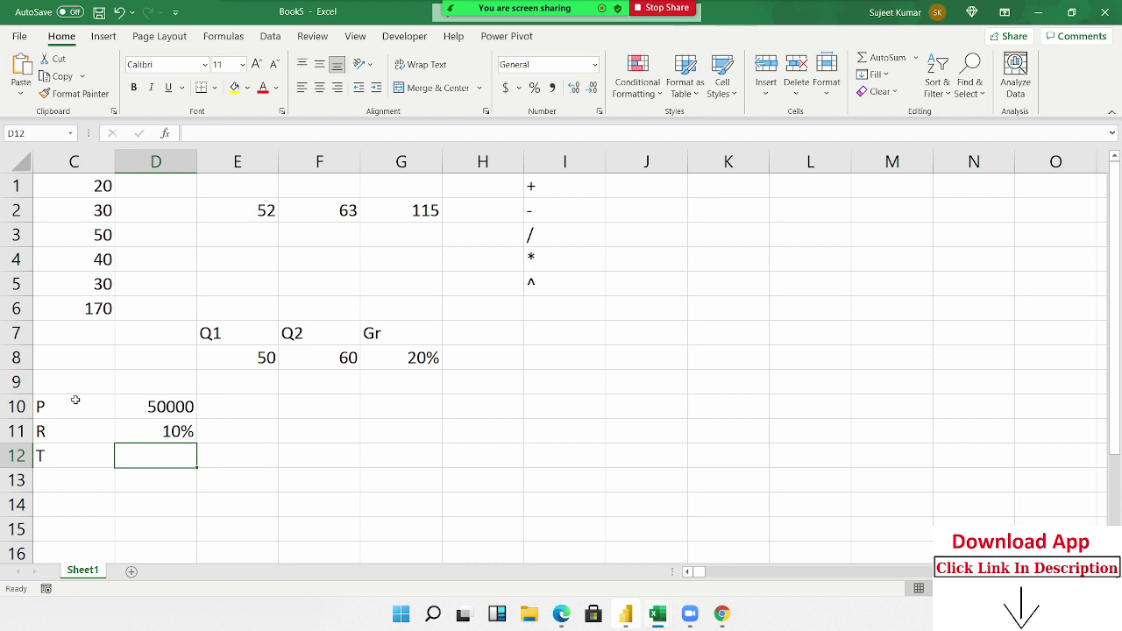
type("30")
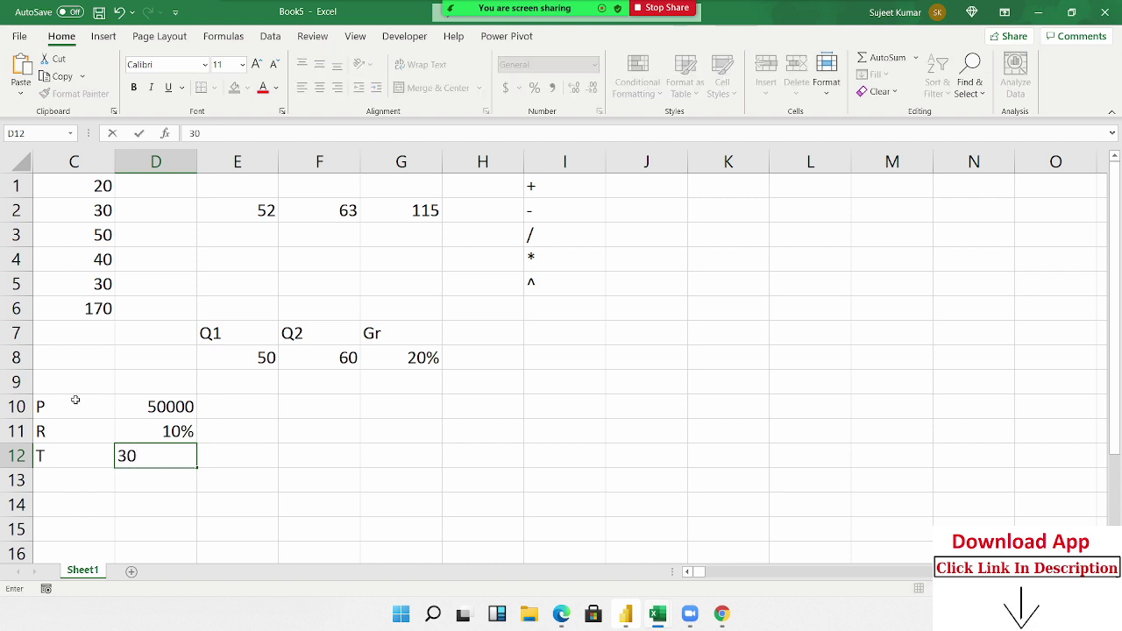
key("Escape")
type("3")
key("Tab")
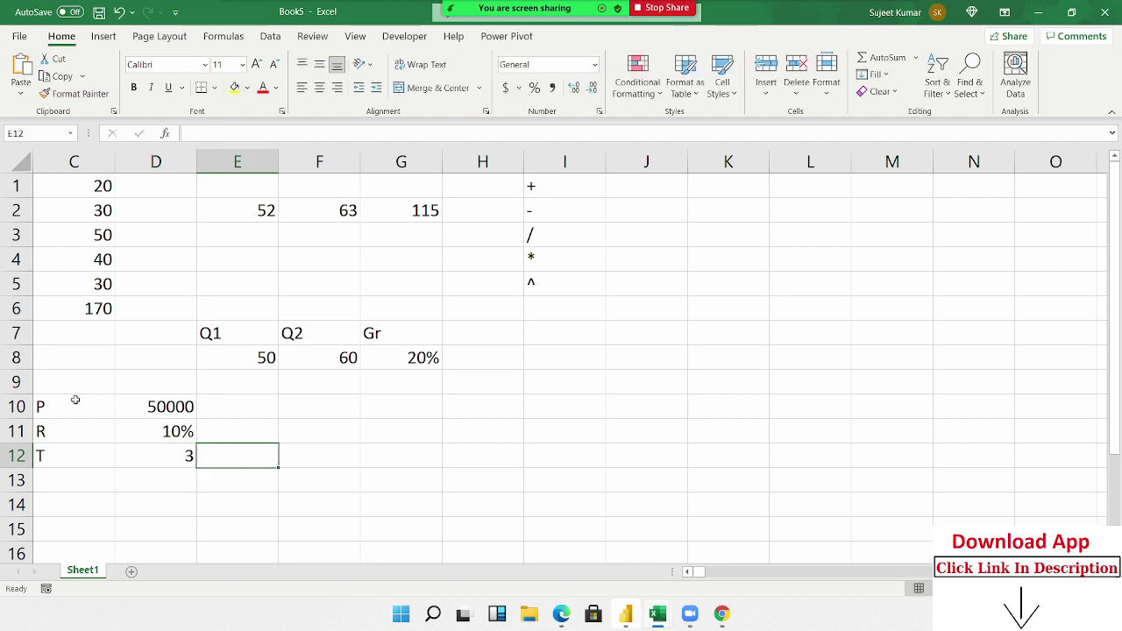
Label cell D14 Amt for the result
key("Down")
key("Left")
key("Down")
type("am")
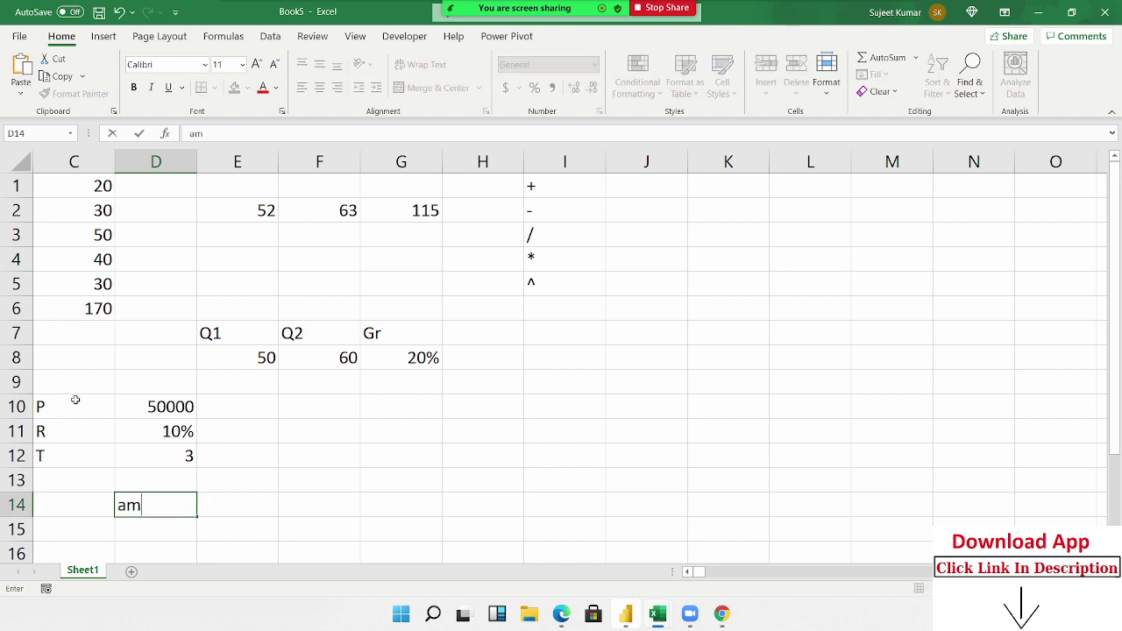
key("BackSpace")
key("BackSpace")
type("A")
type("mt")
key("Tab")
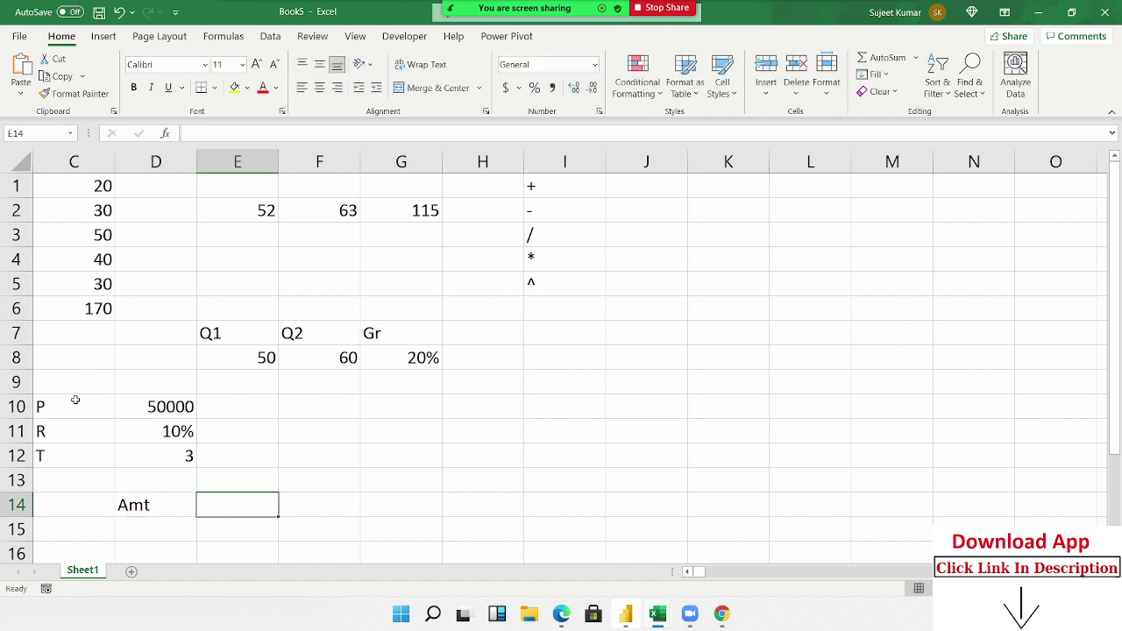
Handwrite A = P × ( beside the data with Zoom's annotation pen
mouse_move(525, 7)
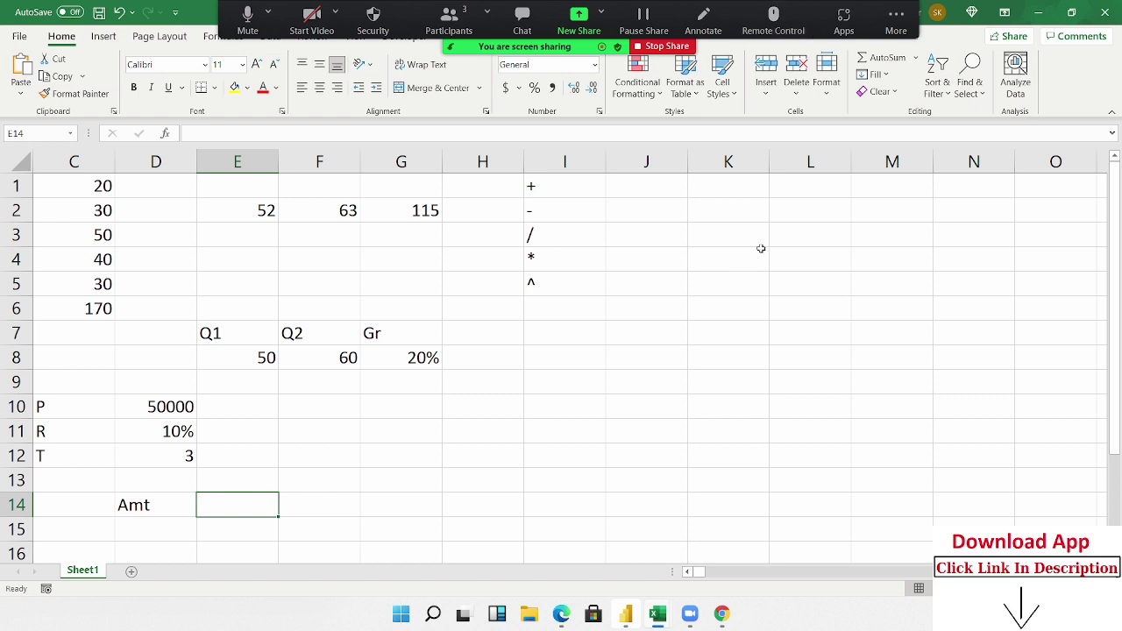
mouse_move(566, 25)
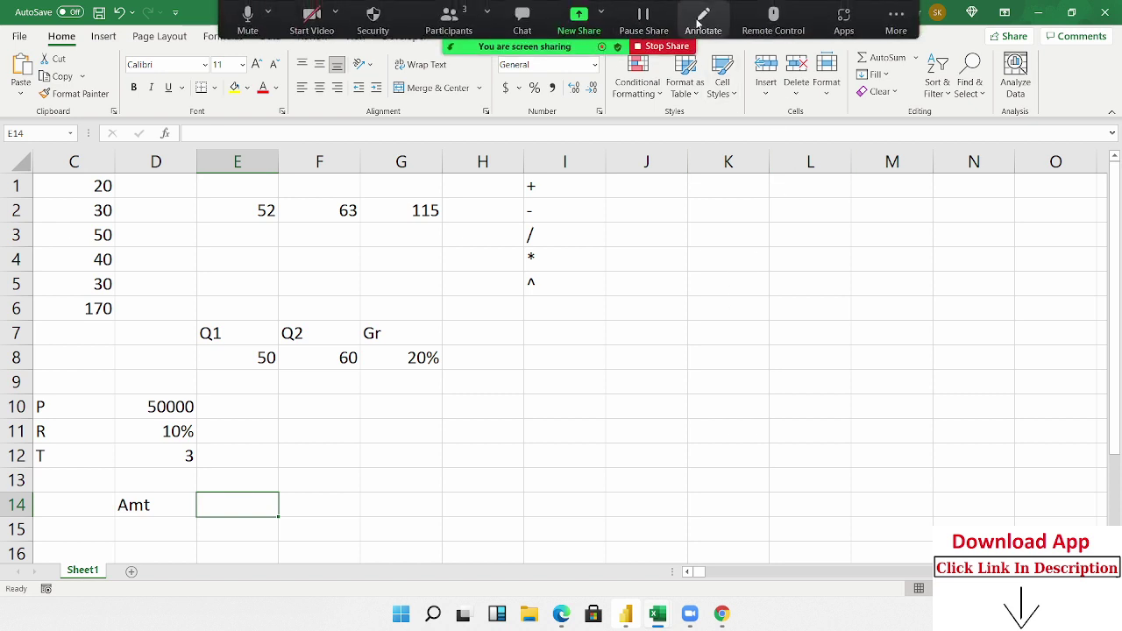
left_click(703, 13)
mouse_move(535, 436)
left_mouse_down()
mouse_move(570, 428)
mouse_move(568, 401)
mouse_move(597, 391)
mouse_move(643, 401)
mouse_move(633, 363)
mouse_move(645, 391)
left_mouse_up()
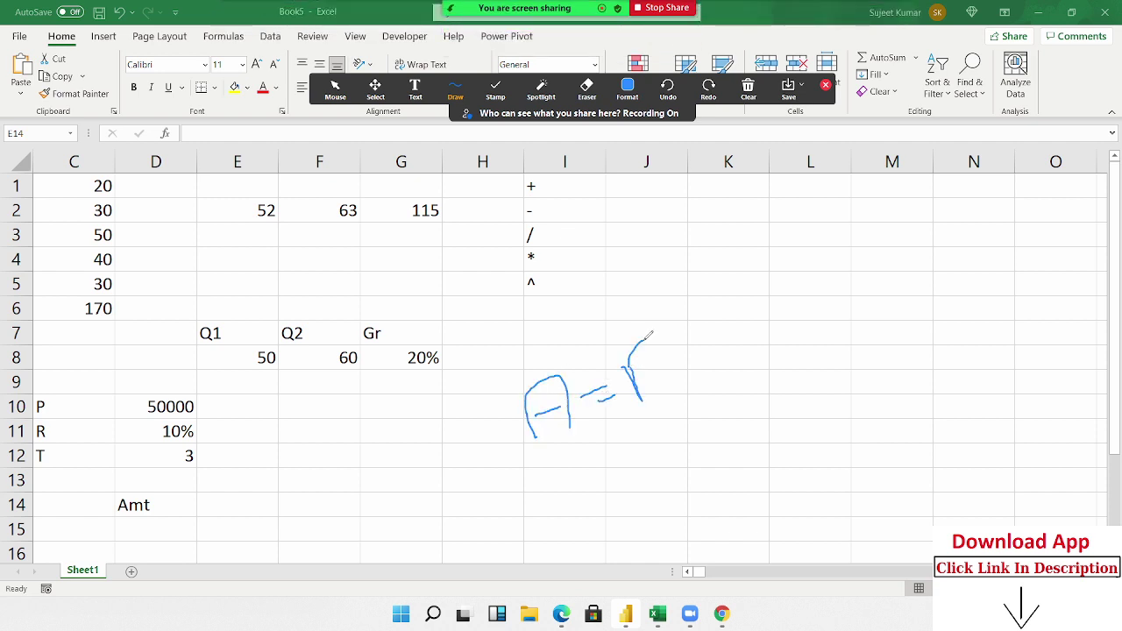
mouse_move(678, 346)
left_mouse_down()
mouse_move(724, 373)
mouse_move(693, 400)
left_mouse_up()
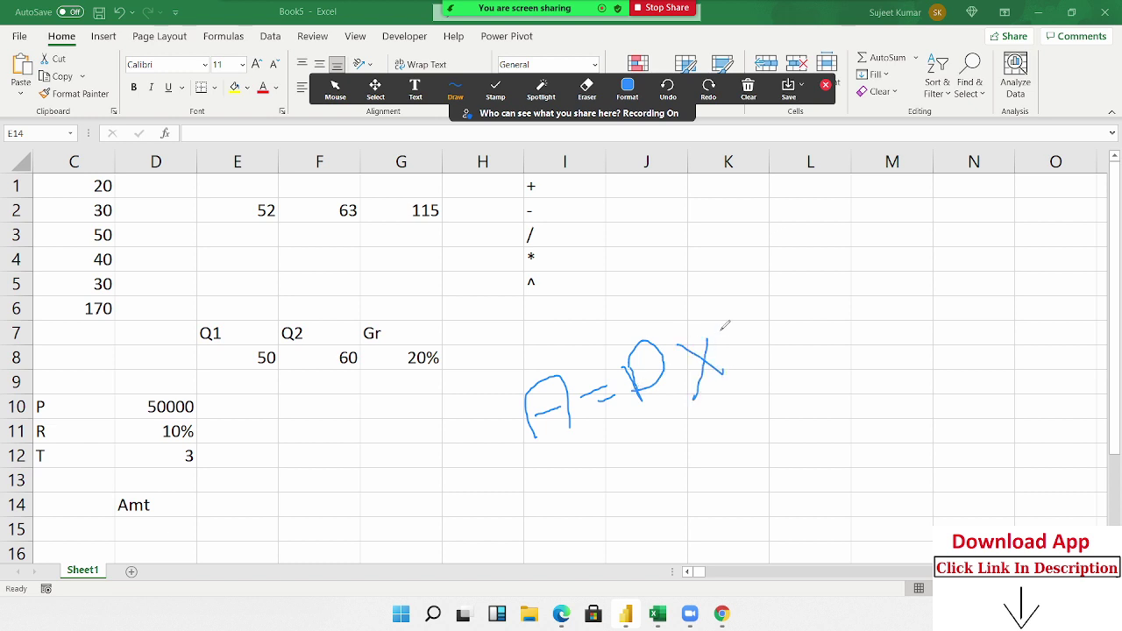
left_click_drag(724, 303, 776, 354)
mouse_move(744, 312)
left_mouse_down()
mouse_move(752, 328)
mouse_move(782, 300)
mouse_move(783, 321)
left_mouse_up()
Add the bracketed T×N exponent above the formula, then stop drawing
mouse_move(795, 282)
left_mouse_down()
mouse_move(786, 297)
mouse_move(798, 269)
mouse_move(798, 340)
mouse_move(837, 330)
mouse_move(828, 316)
left_mouse_up()
left_click_drag(815, 235, 914, 342)
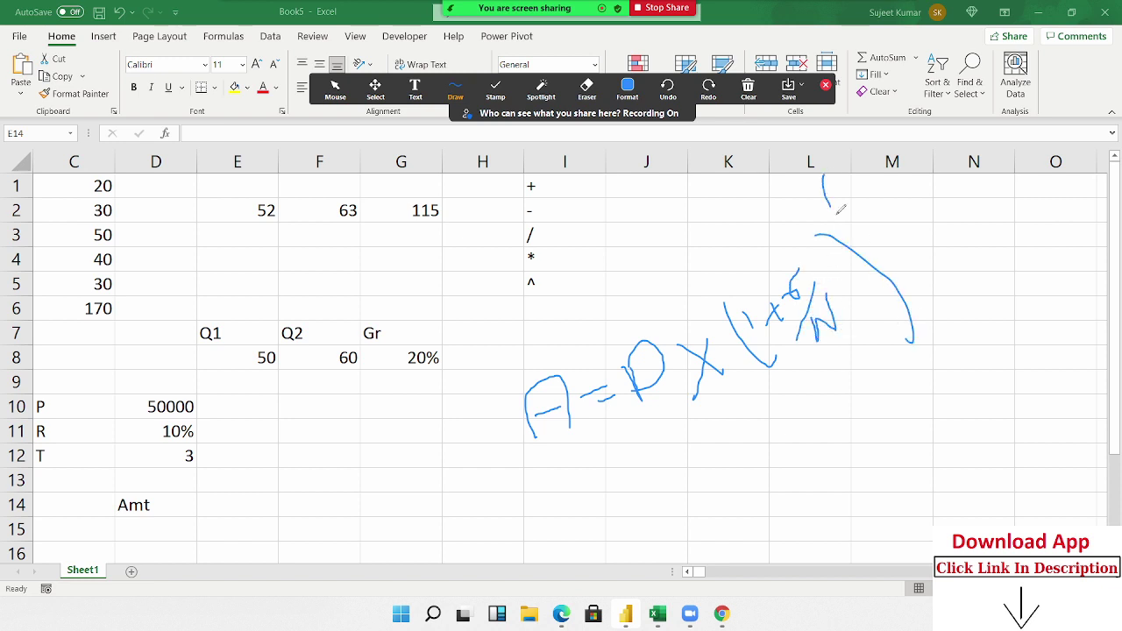
left_click_drag(824, 171, 900, 215)
mouse_move(856, 182)
left_mouse_down()
mouse_move(864, 166)
mouse_move(898, 205)
mouse_move(869, 207)
mouse_move(903, 167)
mouse_move(924, 191)
left_mouse_up()
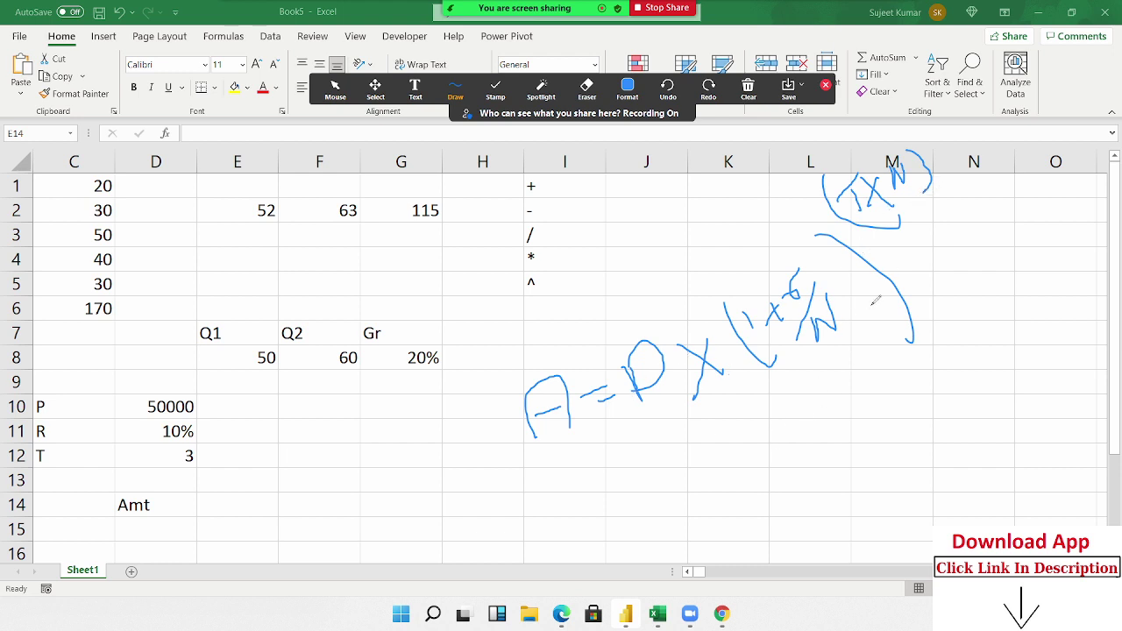
left_click(335, 88)
Enter =D11/10 in E14 to get the per-period rate
left_click(202, 503)
type("=")
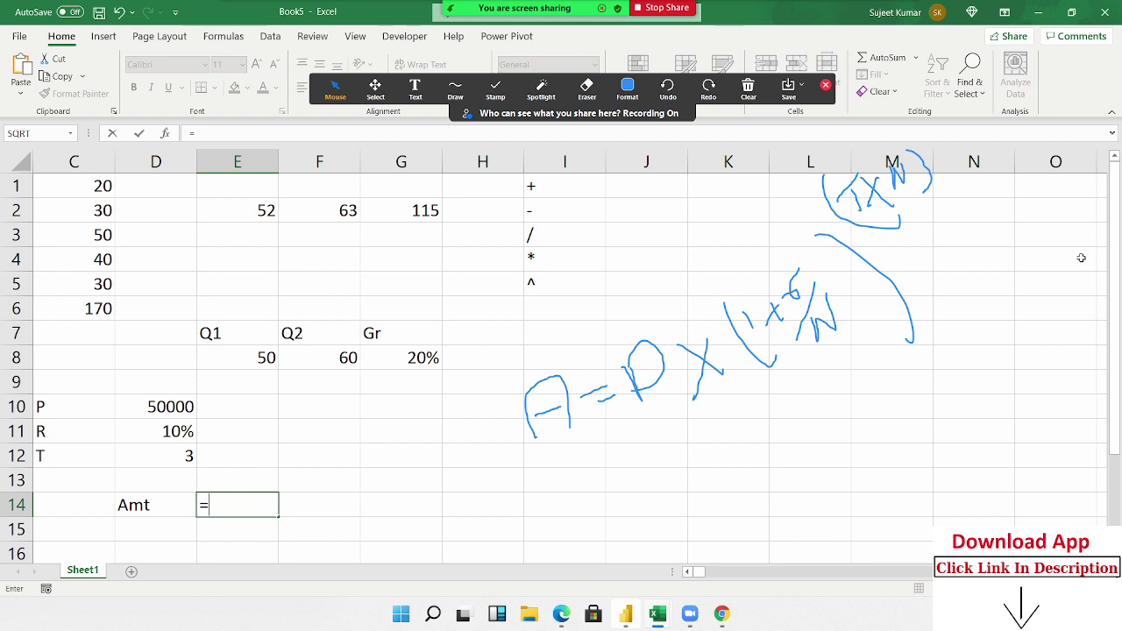
key("Escape")
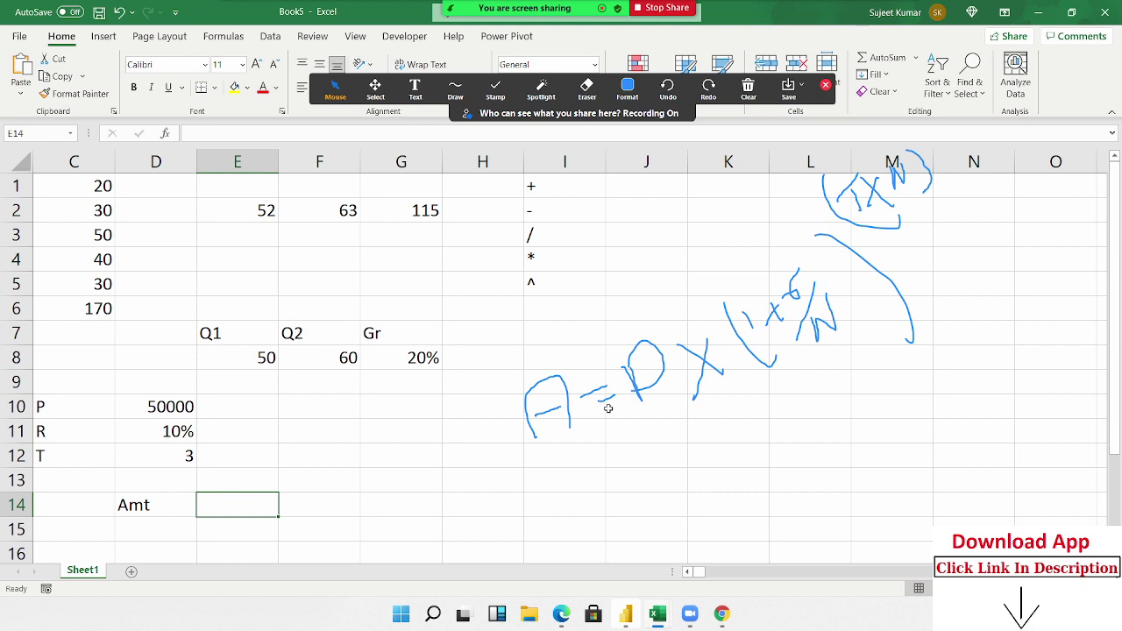
type("=")
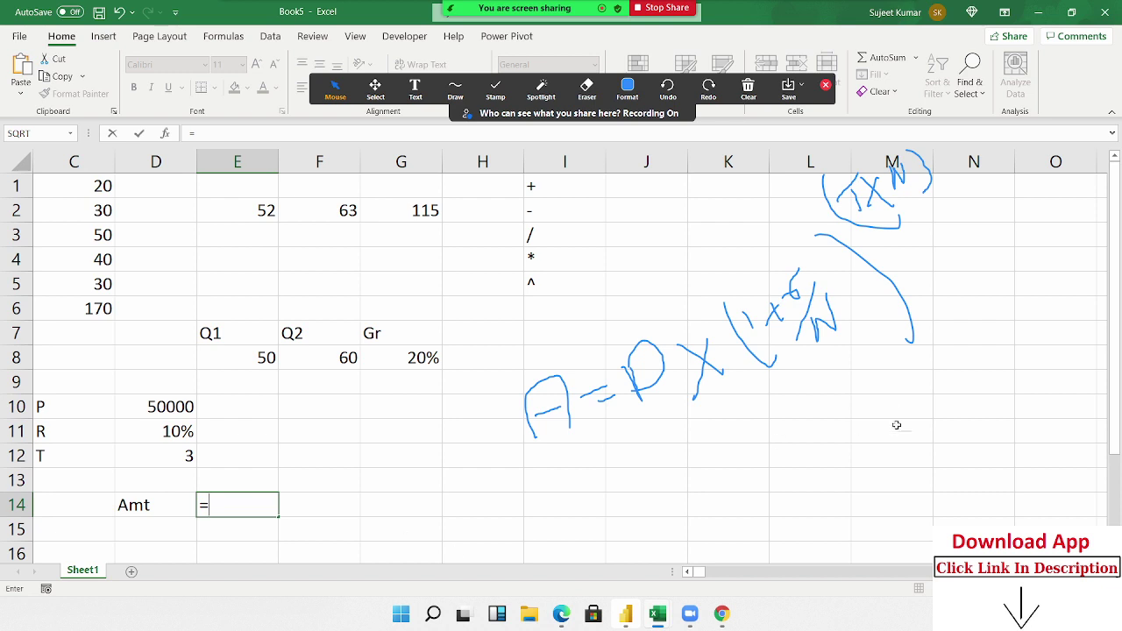
left_click(161, 433)
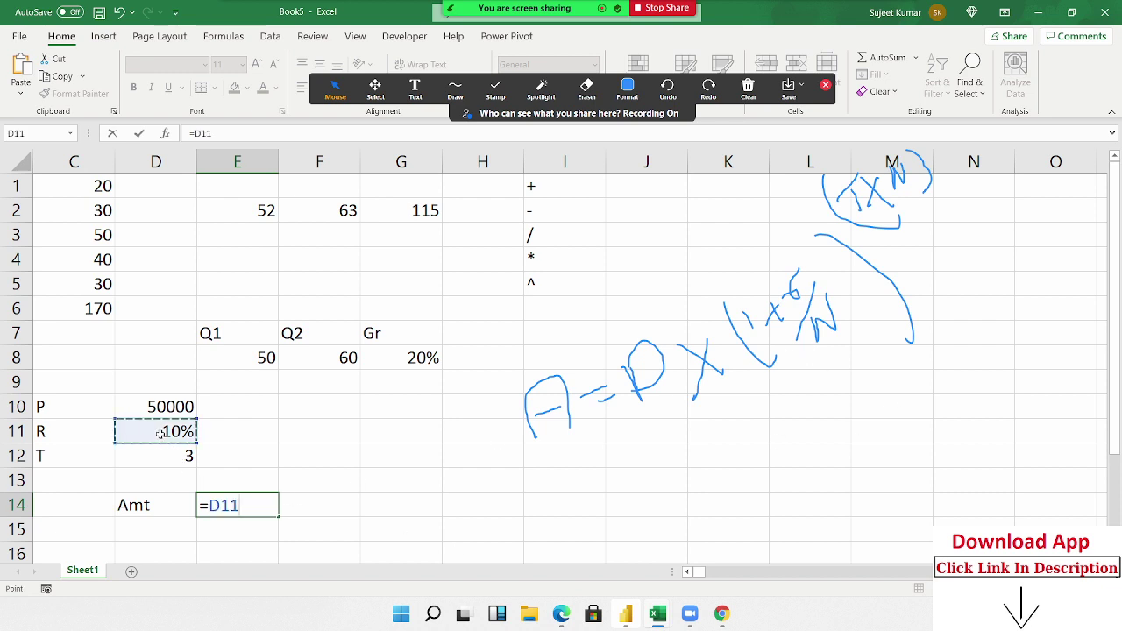
type("/10")
key("Return")
Enter =1+E14 in F14, giving the growth factor 1.01
key("Up")
key("Right")
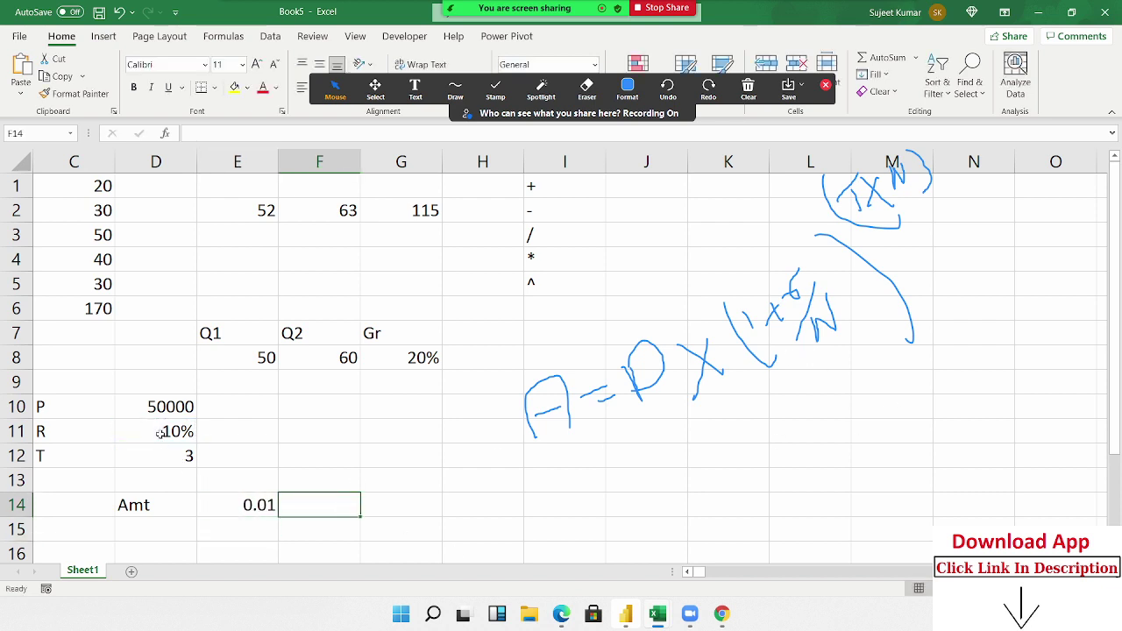
type("=1+")
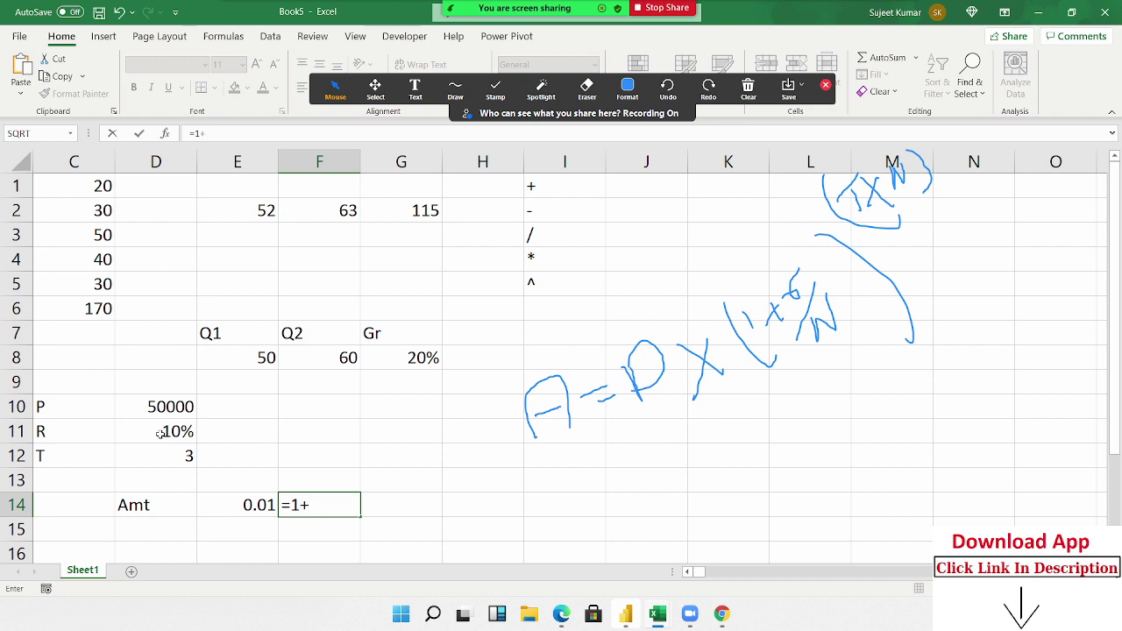
left_click(247, 509)
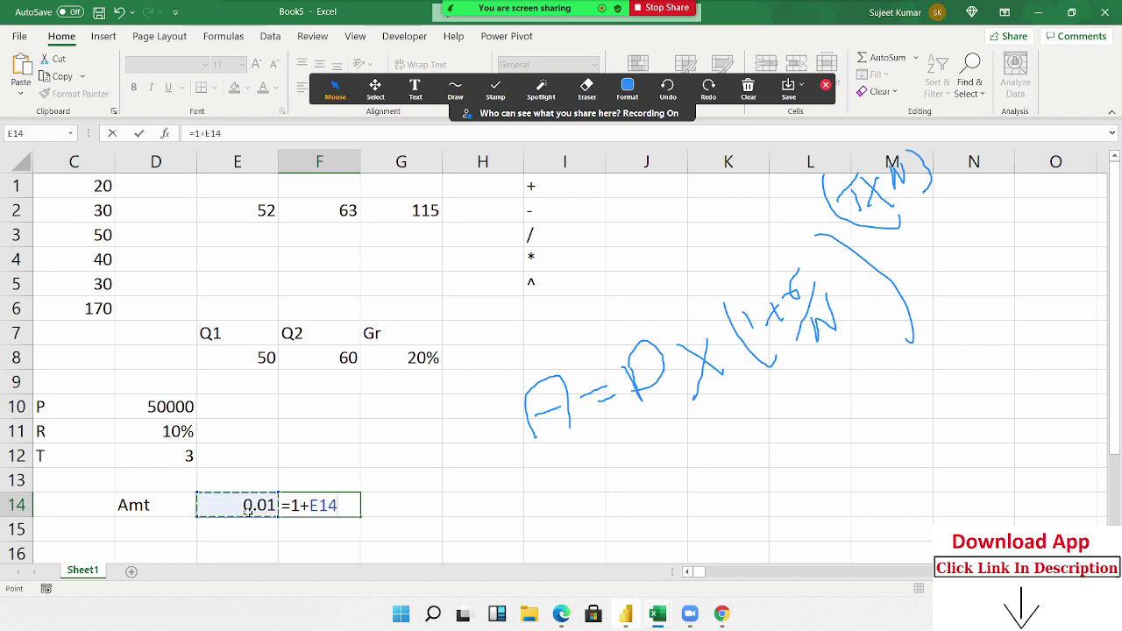
key("Return")
Enter =D12*12 in G14, giving 36 periods
key("Up")
key("Right")
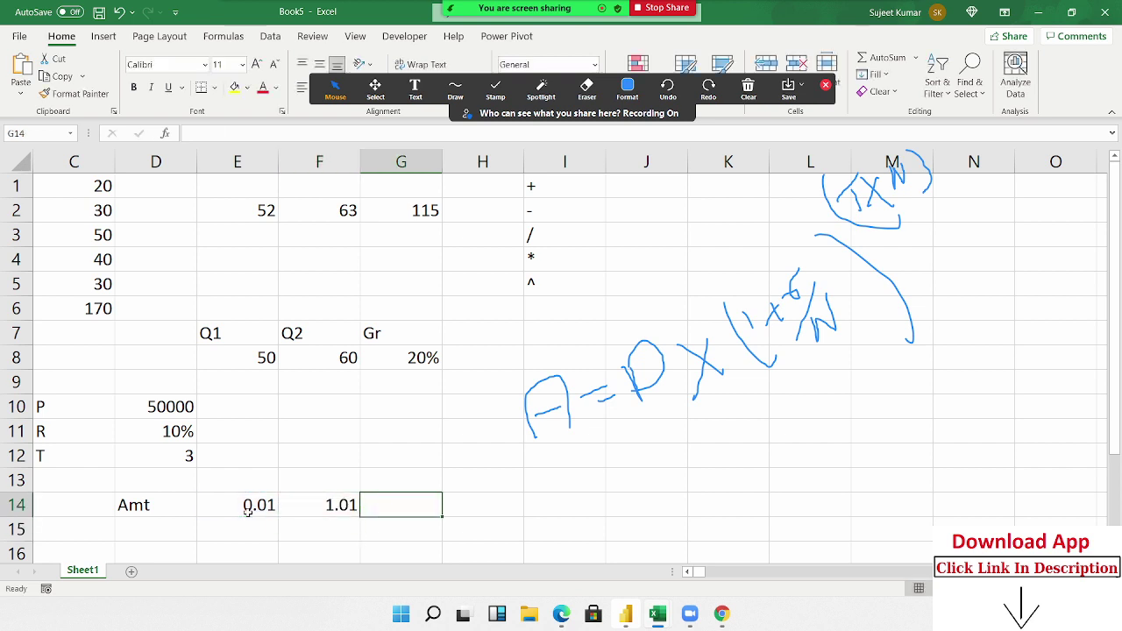
type("=")
left_click_drag(145, 453, 138, 443)
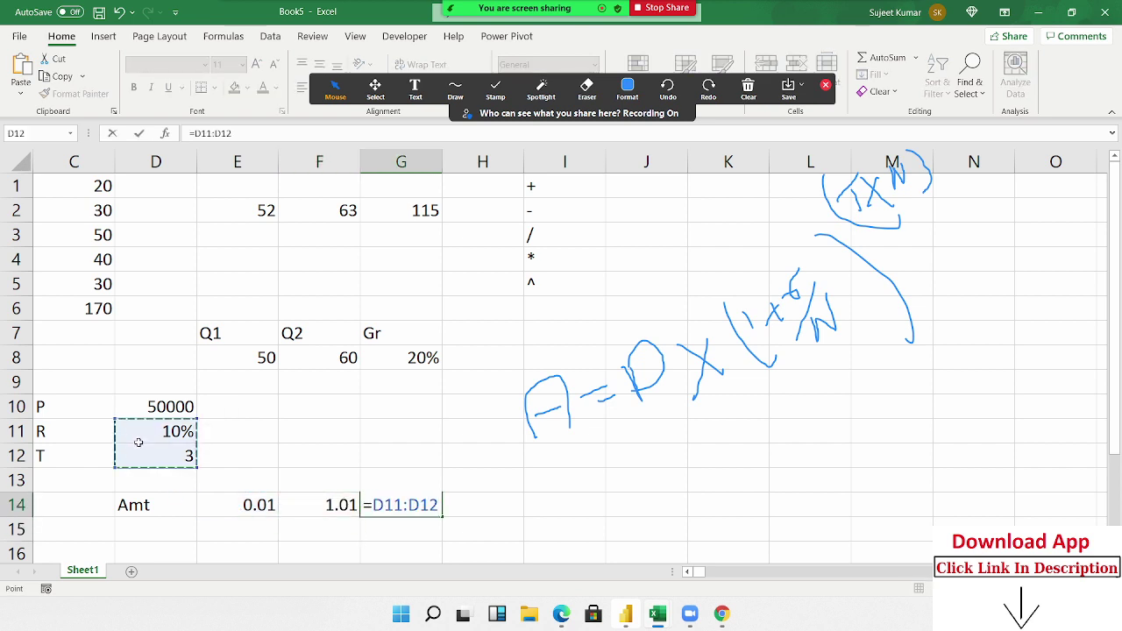
key("Down")
key("Up")
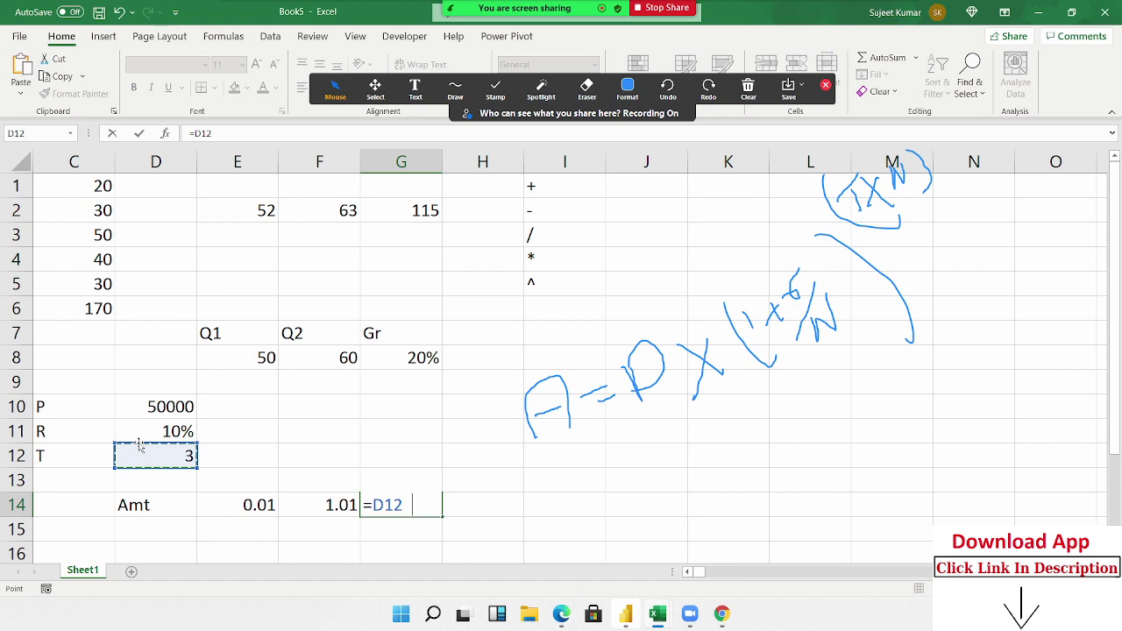
type("*12")
key("Return")
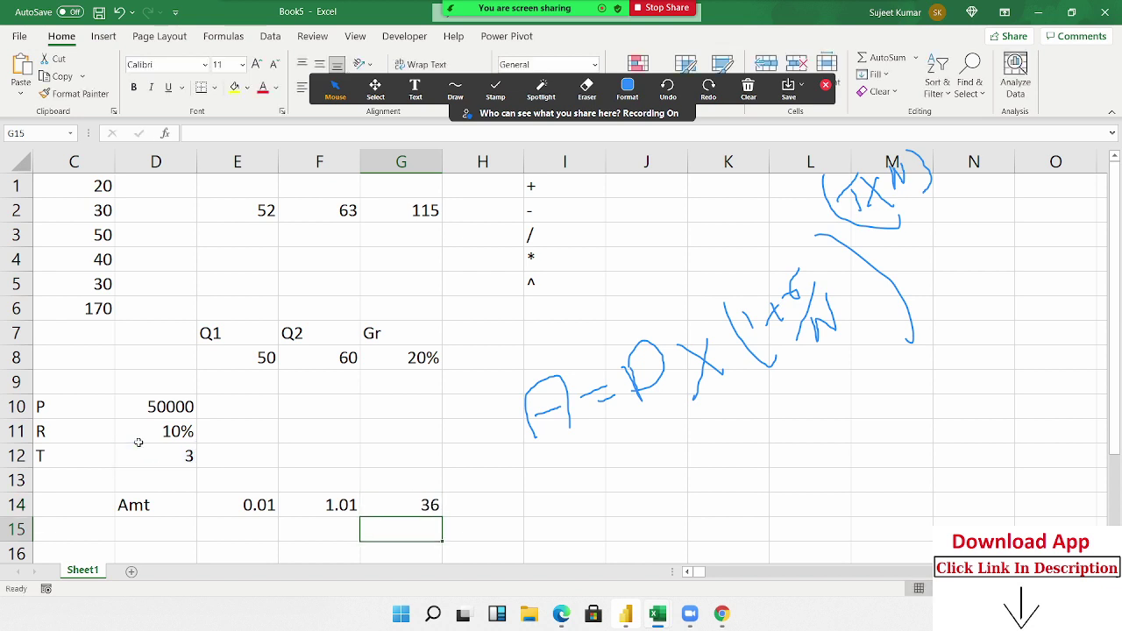
Enter =F14^G14 in H14, giving 1.430769
key("Up")
key("Right")
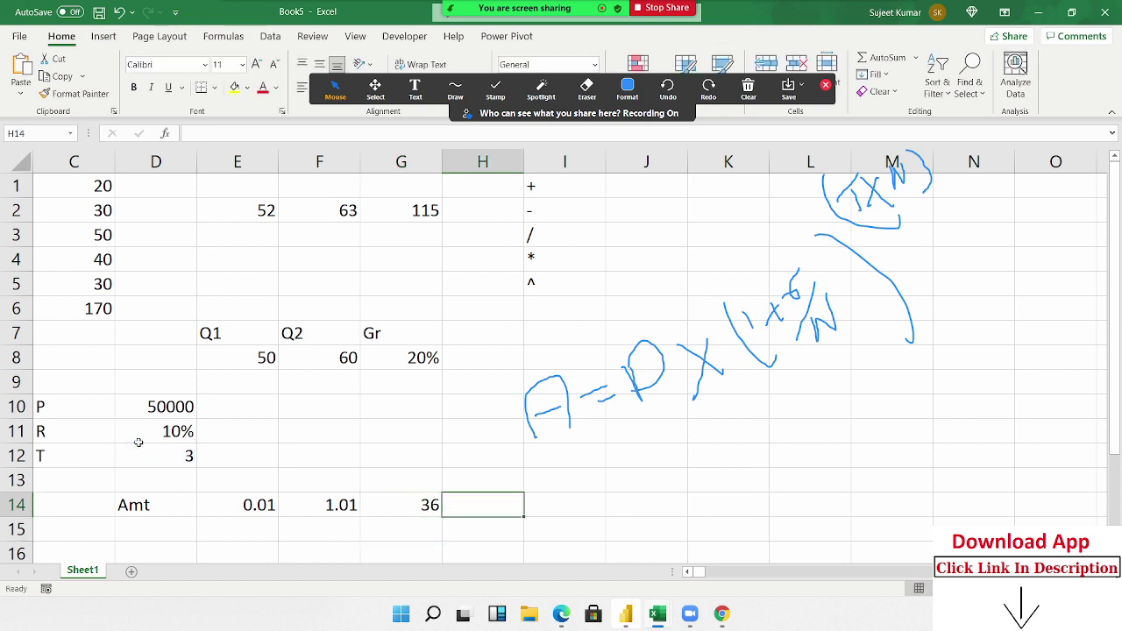
type("=")
key("Left")
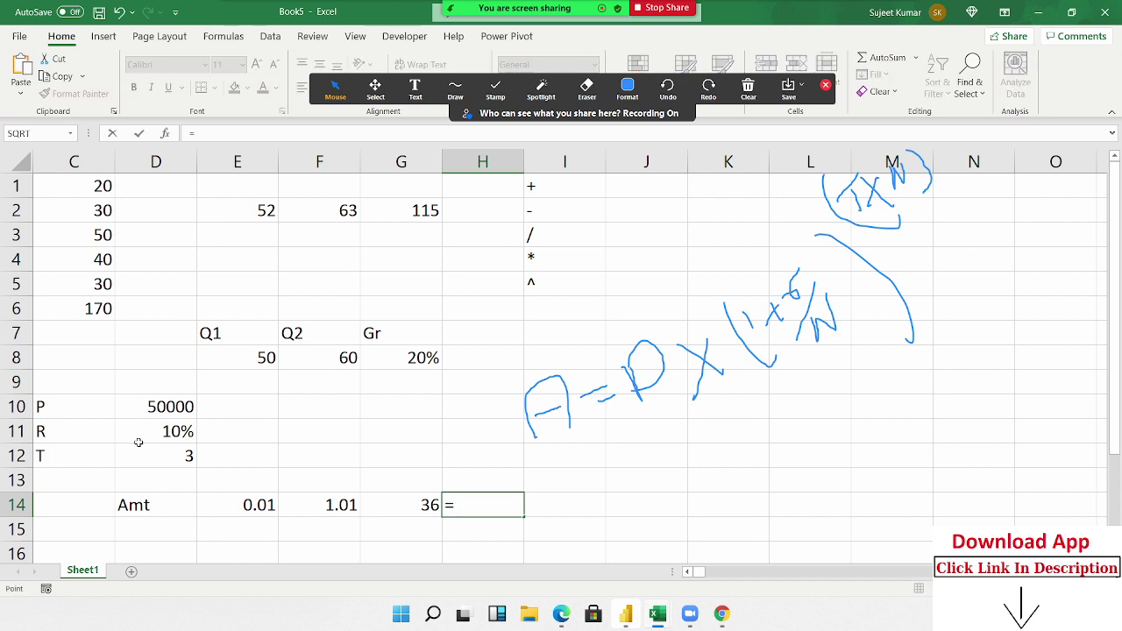
key("Left")
type("^")
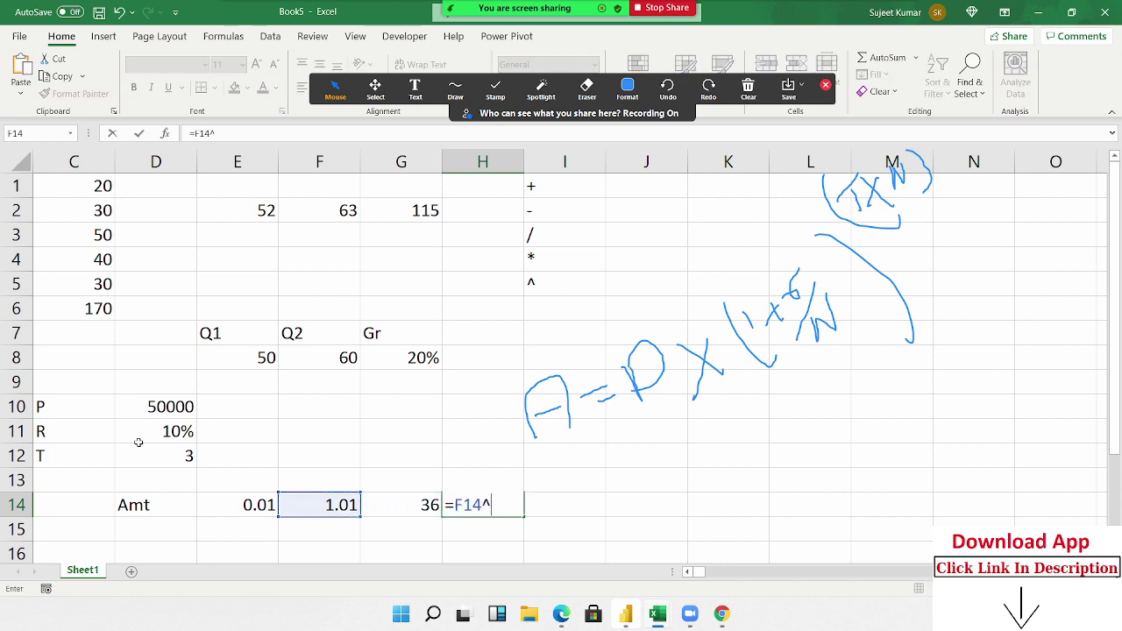
key("Left")
key("Tab")
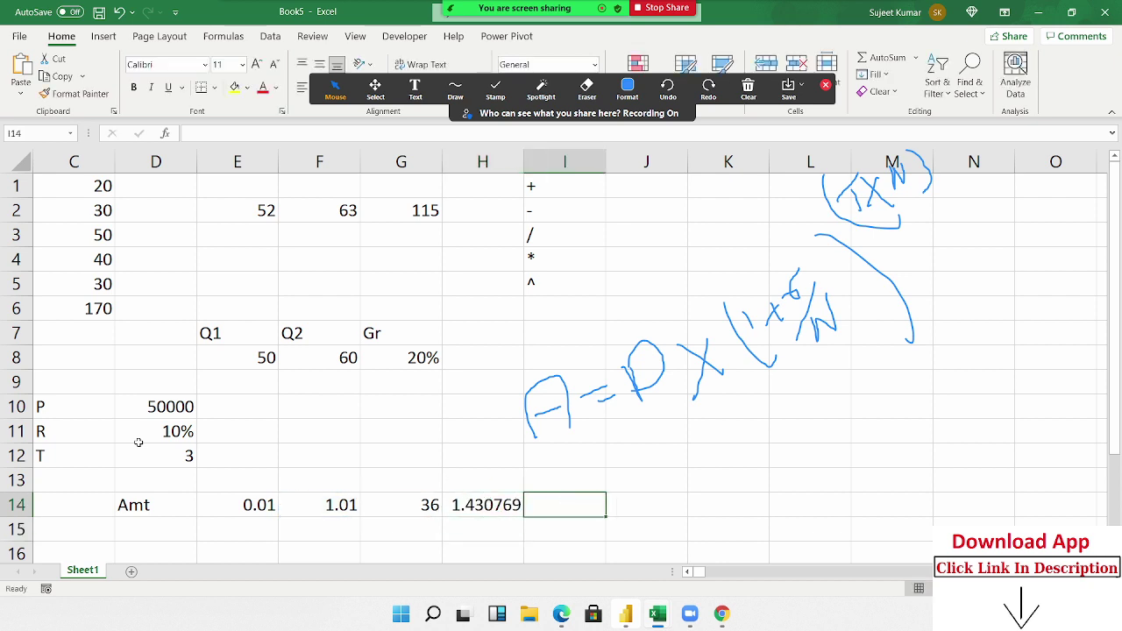
Enter =D10*H14 in I14 for the amount 71538.44, then recheck E14's formula
type("=")
key("Left")
key("Left")
key("Left")
key("Up")
key("Up")
key("Up")
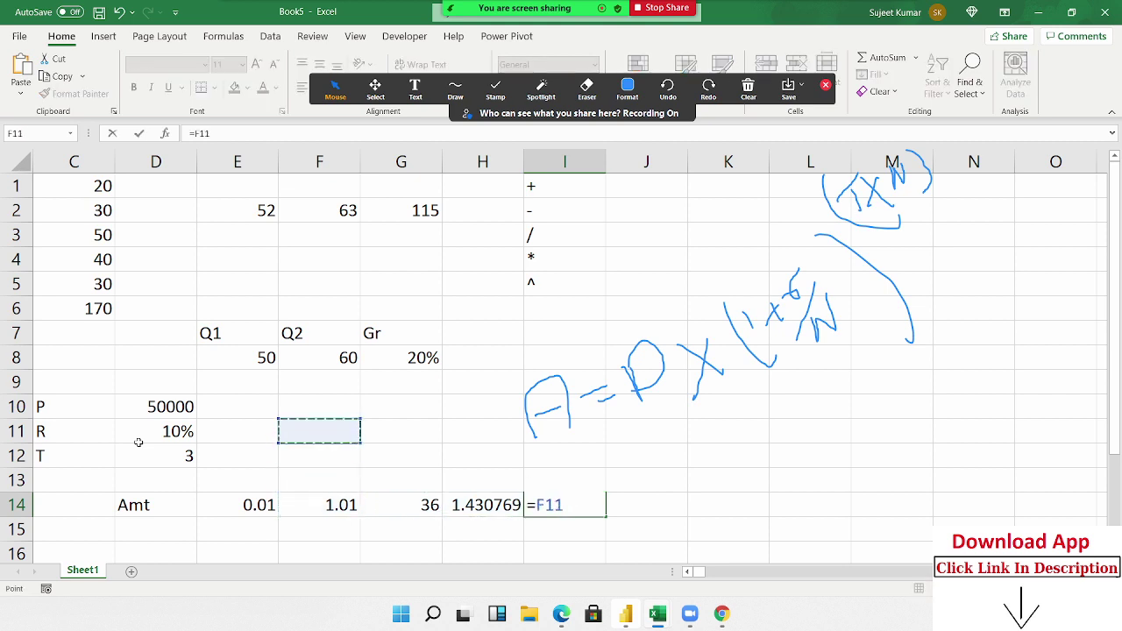
key("Up")
key("Left")
key("Left")
type("*")
key("Left")
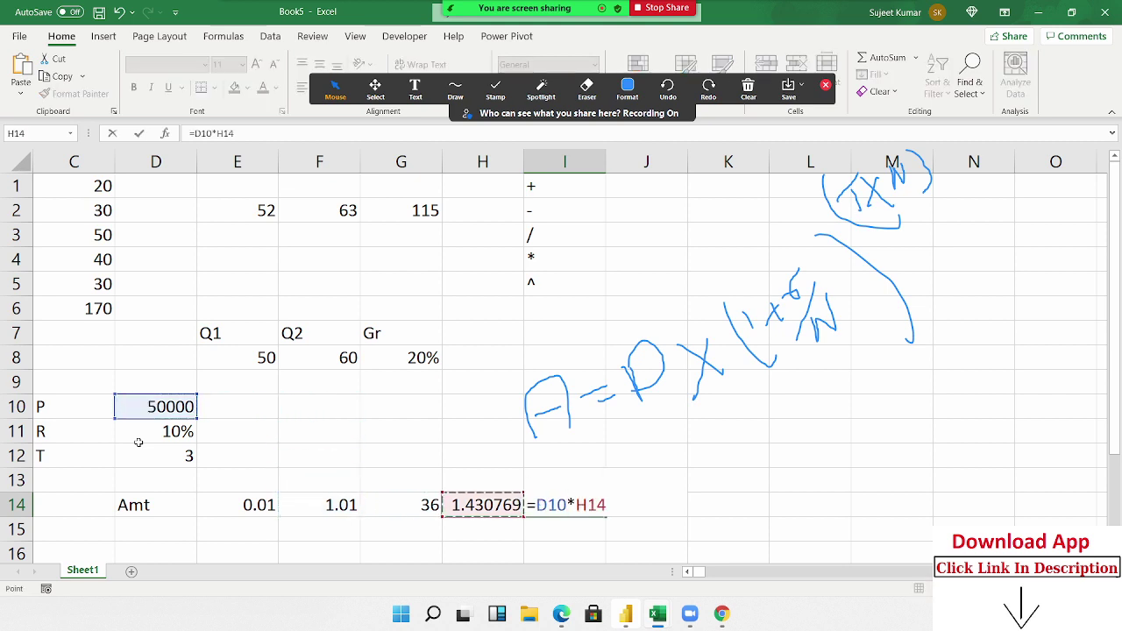
key("Return")
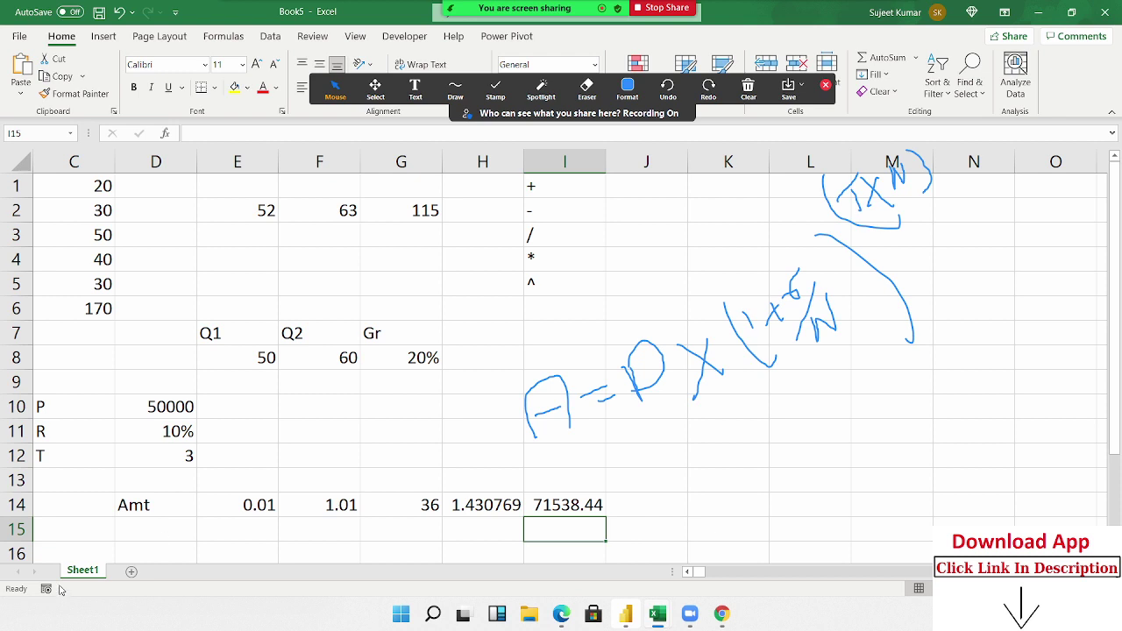
left_click(217, 513)
left_click(295, 505)
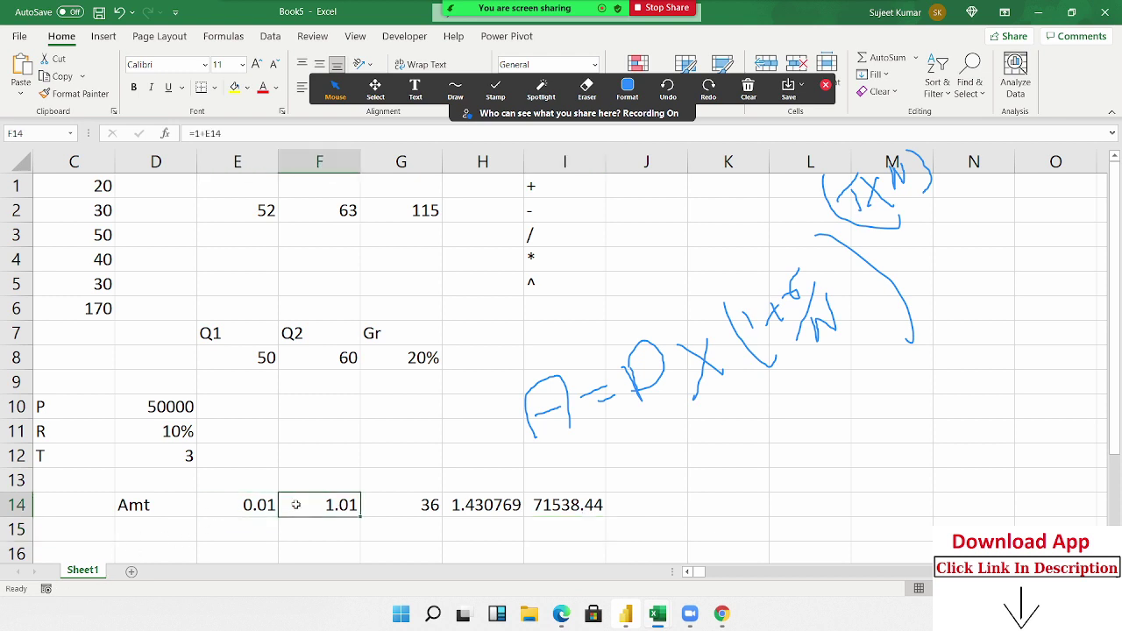
left_click(390, 500)
left_click(505, 506)
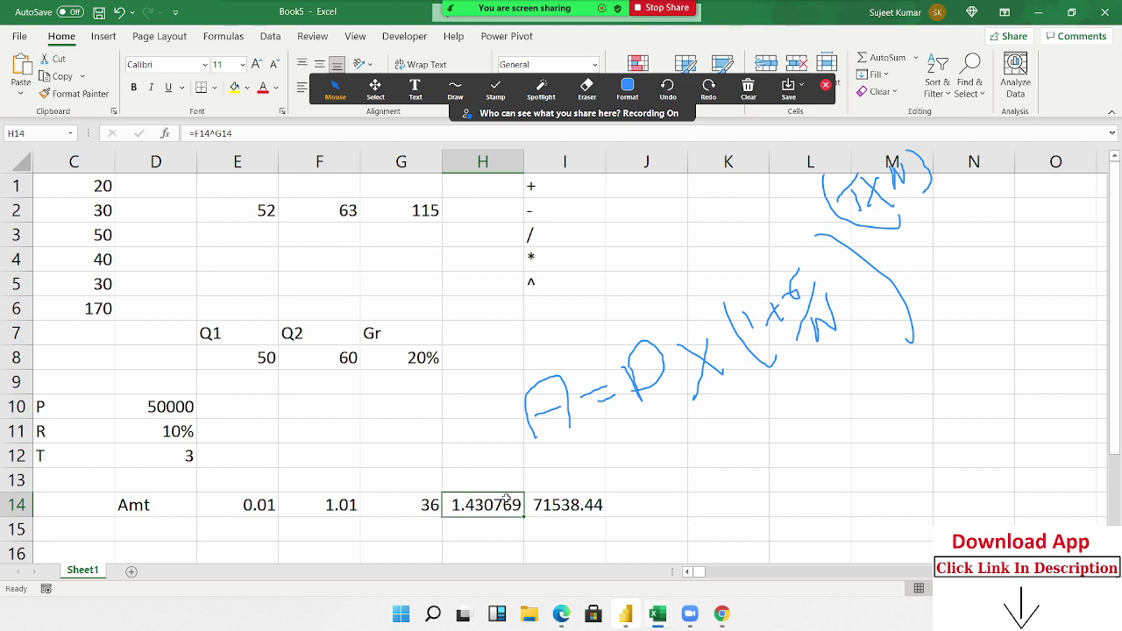
left_click(554, 507)
left_click(481, 520)
left_click(423, 504)
left_click(339, 506)
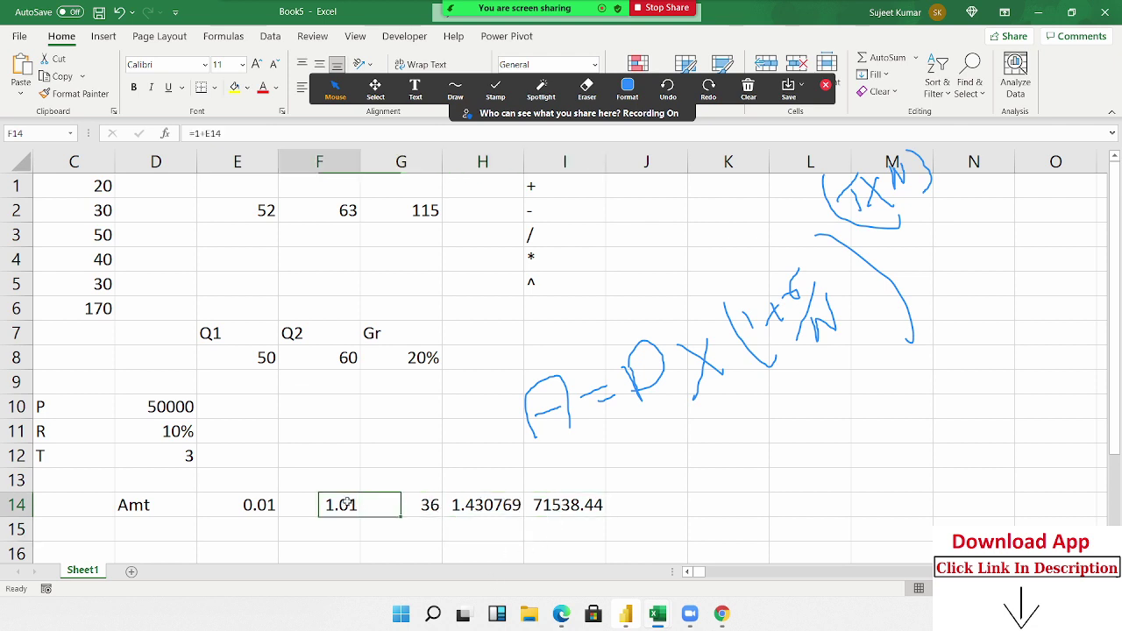
left_click(258, 505)
left_click_drag(258, 505, 561, 507)
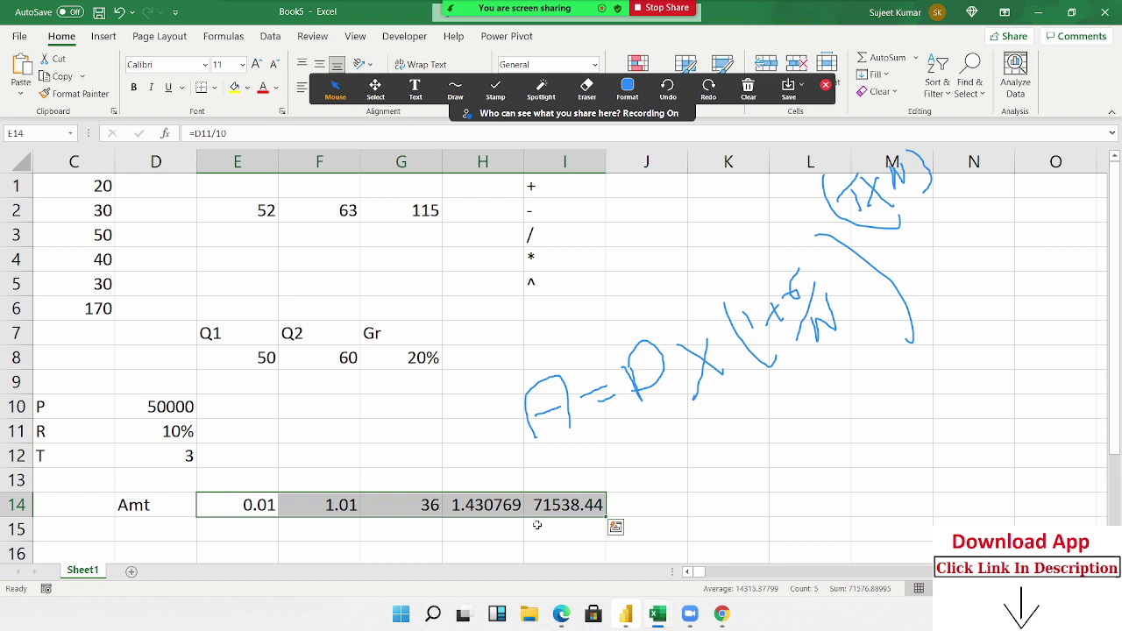
left_click(553, 506)
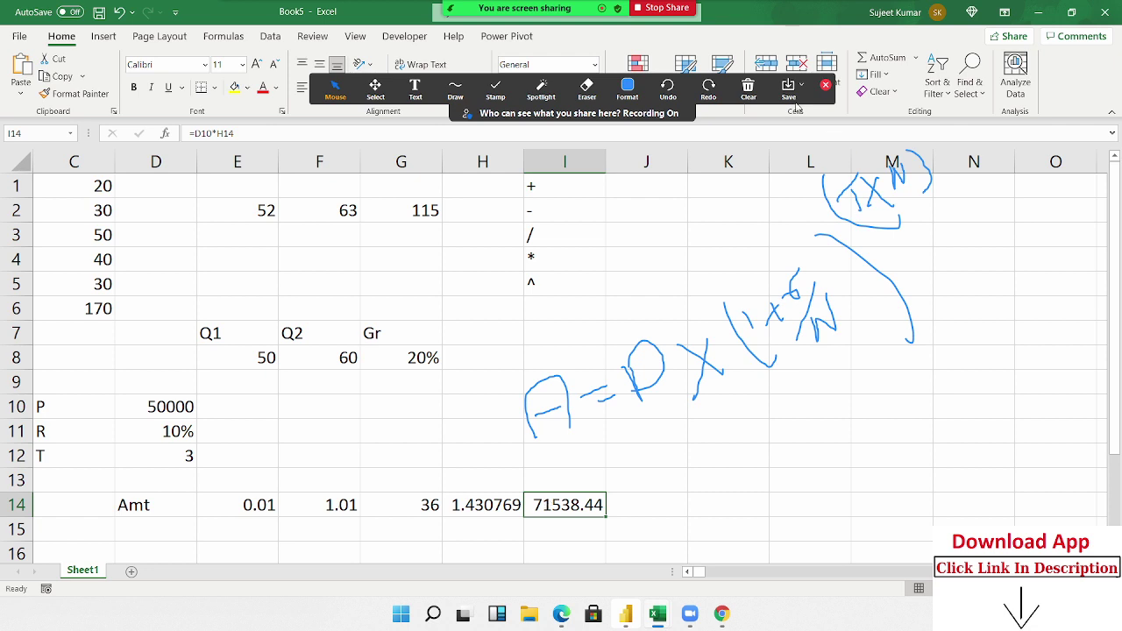
left_click(748, 90)
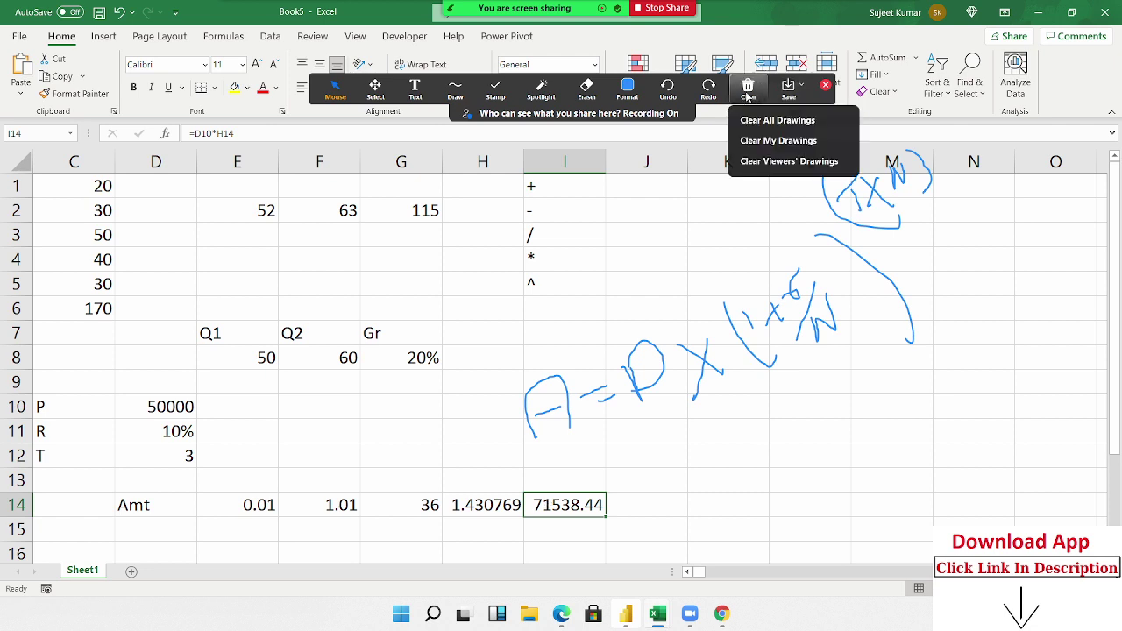
left_click(744, 142)
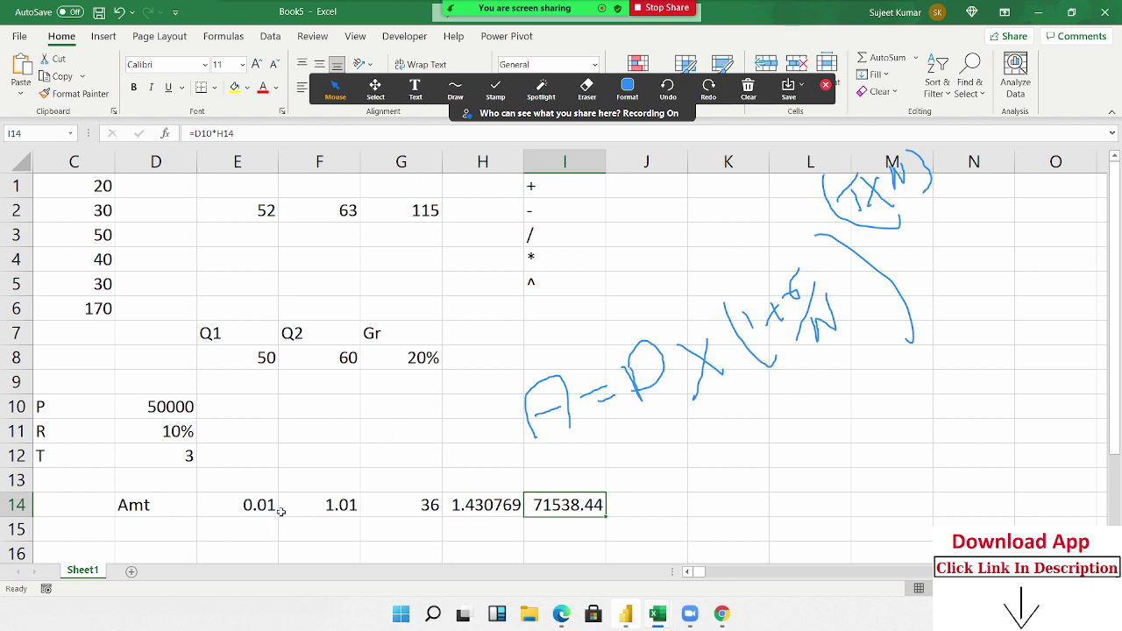
Replace the E14 reference in F14 with D11/10, making F14 =1+D11/10
left_click(301, 498)
double_click(302, 501)
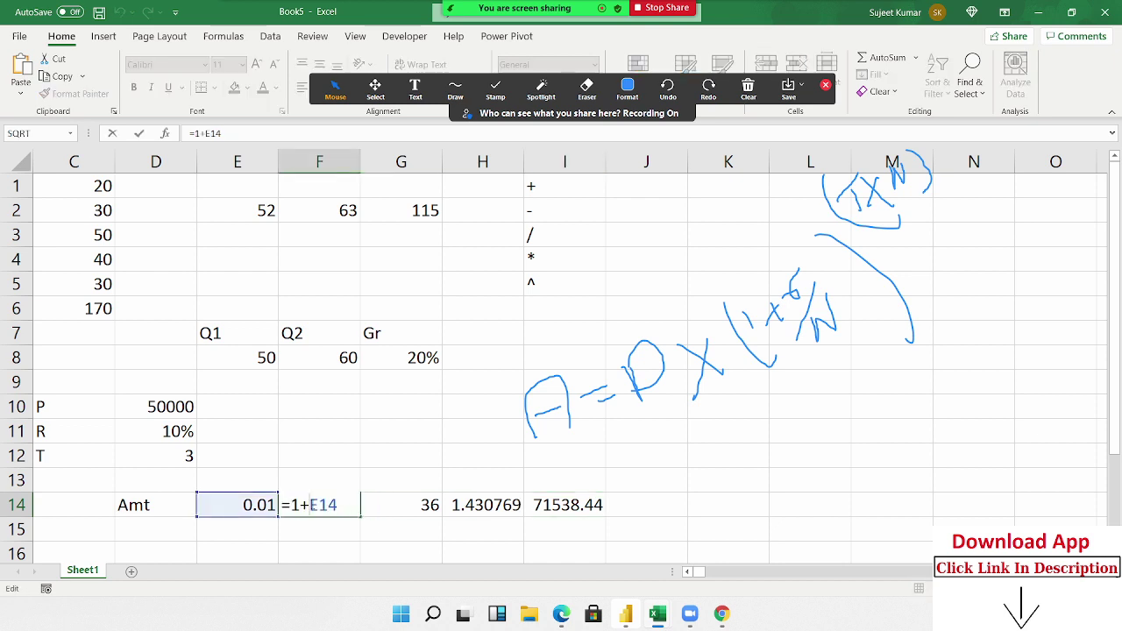
key("Escape")
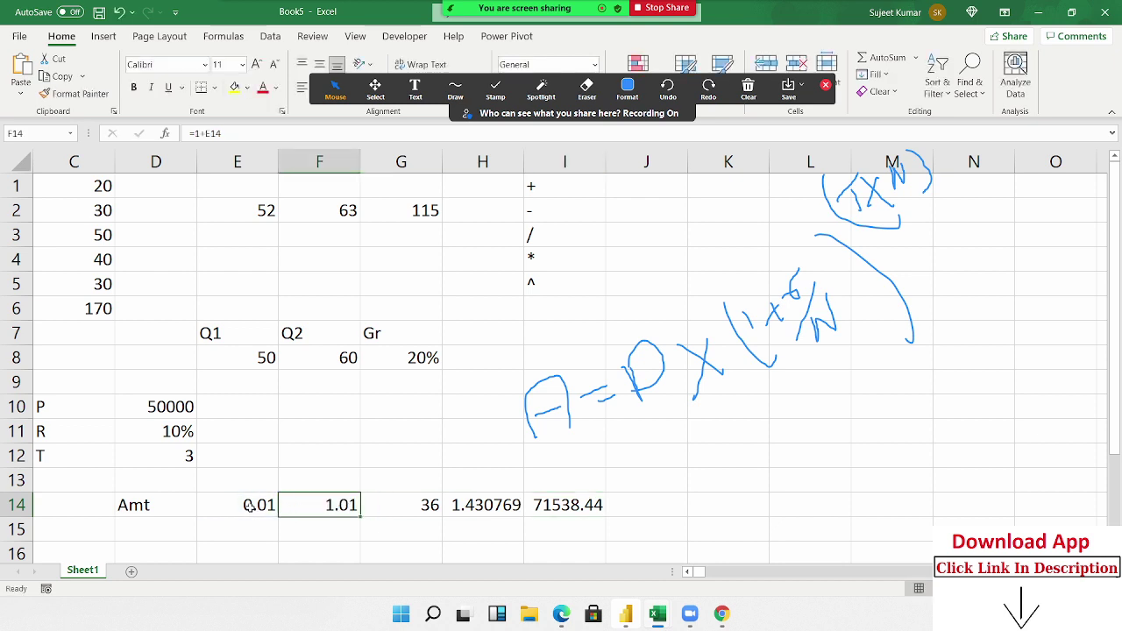
double_click(245, 505)
left_click_drag(200, 505, 264, 507)
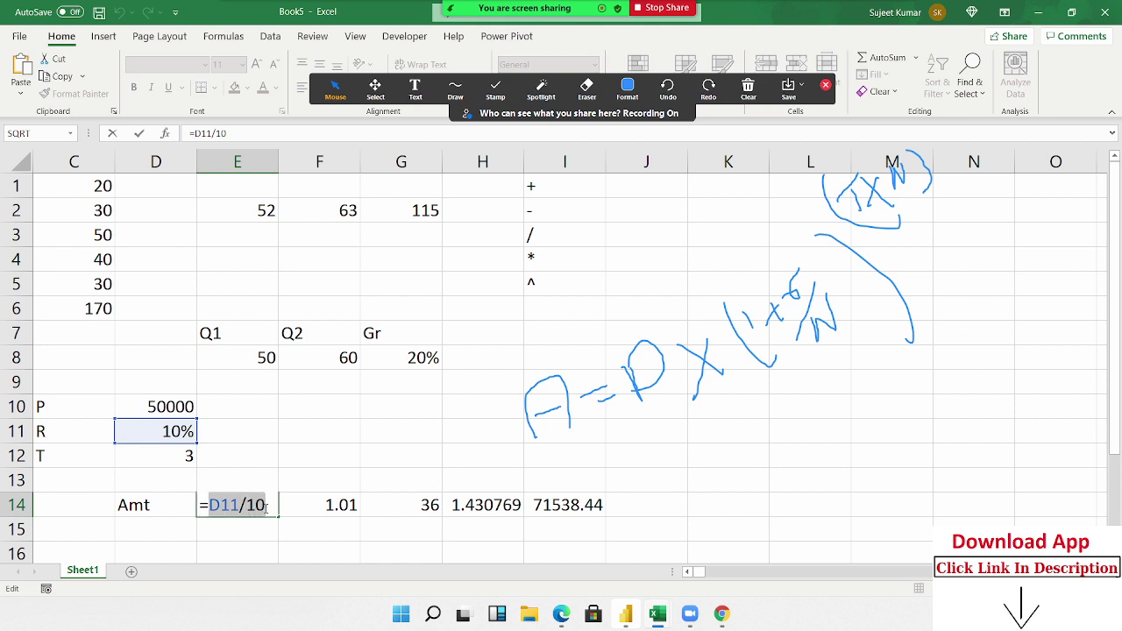
key("Escape")
left_click(321, 509)
double_click(319, 508)
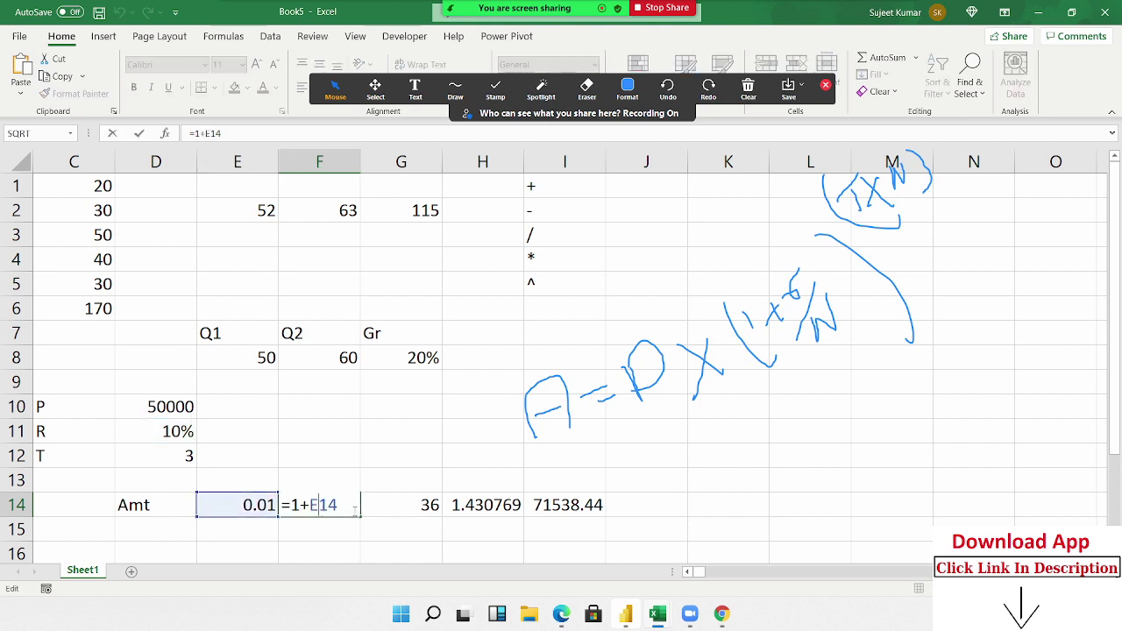
double_click(325, 505)
type("D11/10")
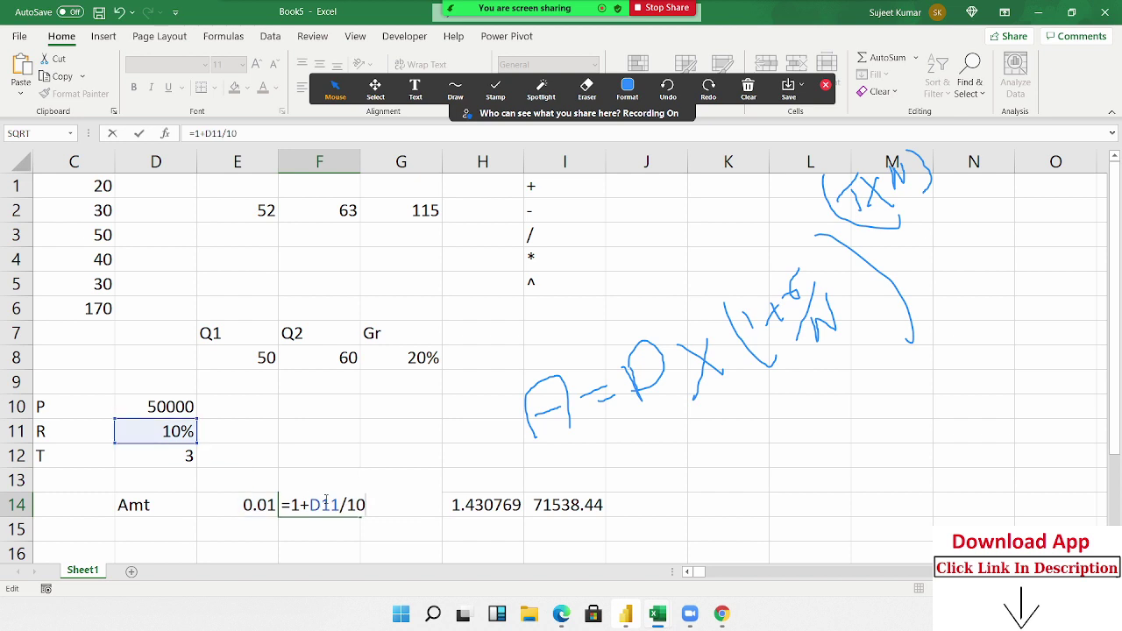
key("Return")
Review the E14, H14 and F14 formulas, noting F14's 1+D11/10 growth factor
left_click(325, 503)
left_click(239, 505)
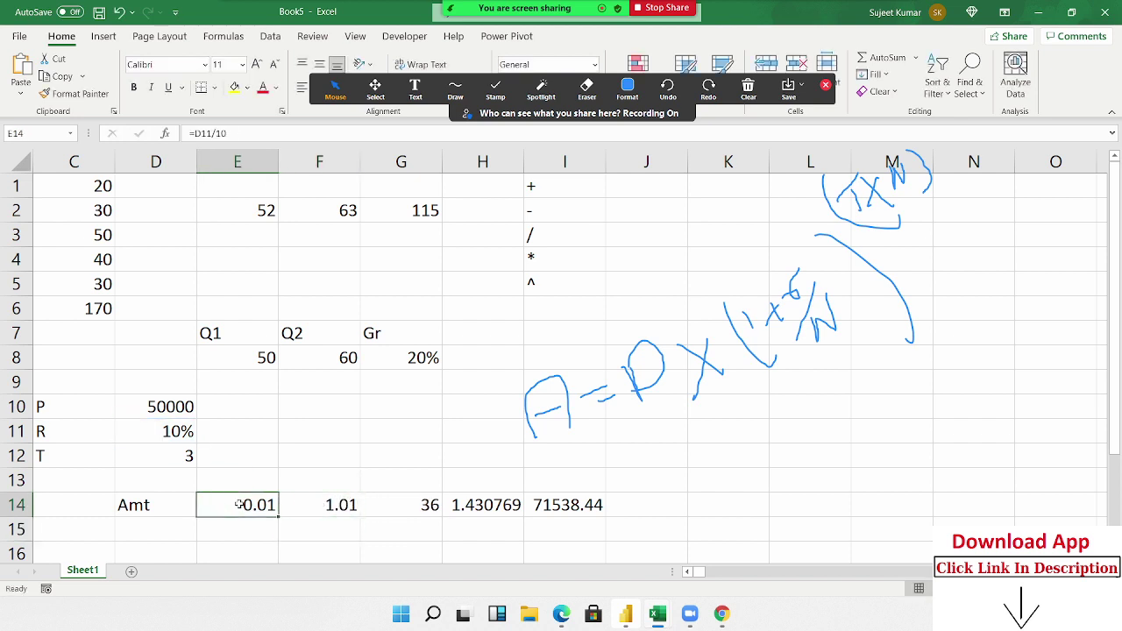
double_click(482, 508)
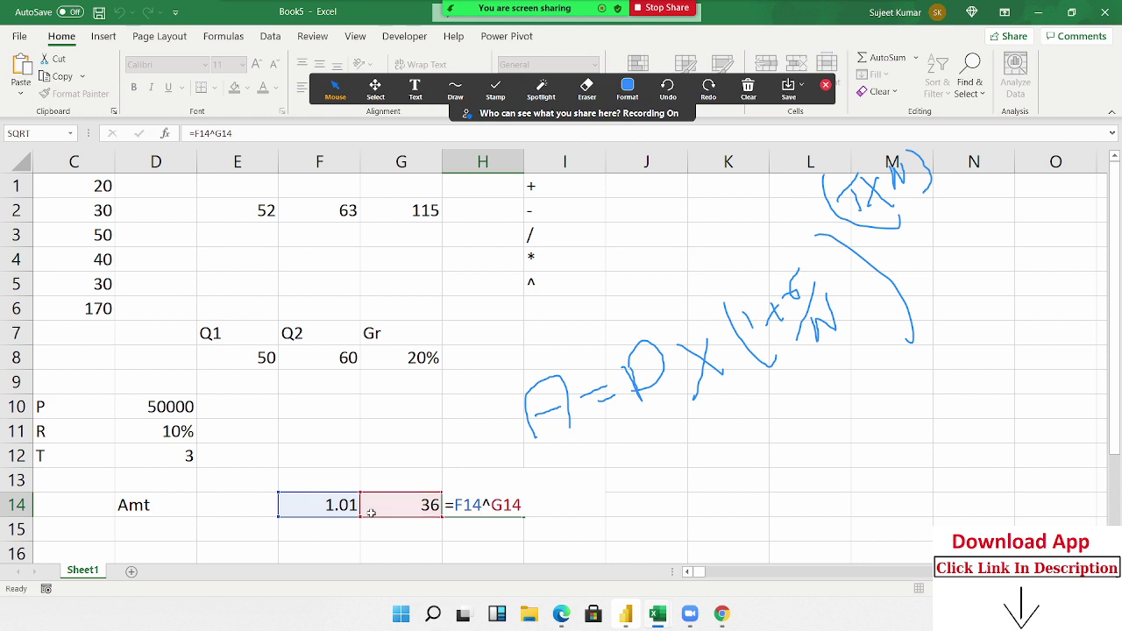
left_click(340, 505)
double_click(340, 505)
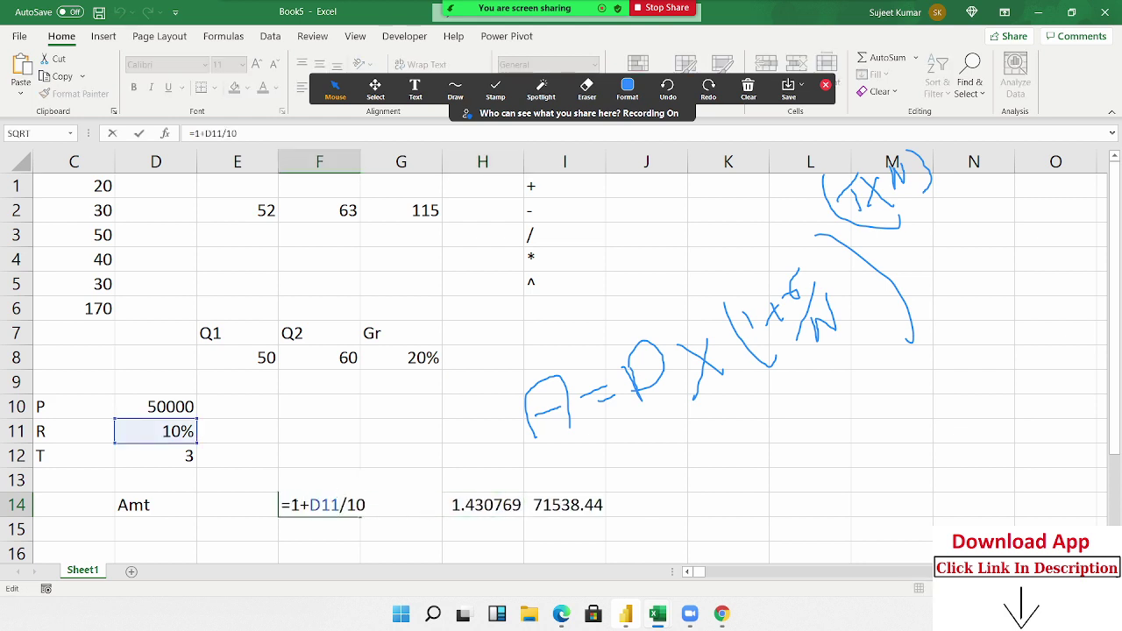
left_click_drag(280, 505, 365, 507)
key("Escape")
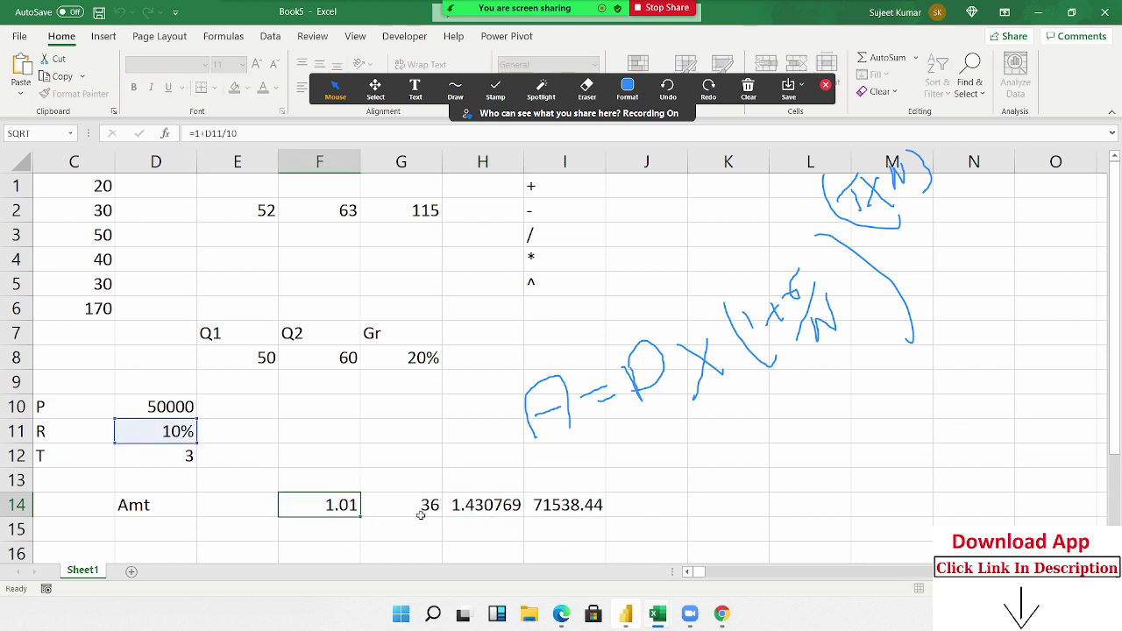
Try substituting 1+D11/10 for F14 in H14, undo it, then reselect H14's F14 reference
left_click(465, 506)
double_click(465, 507)
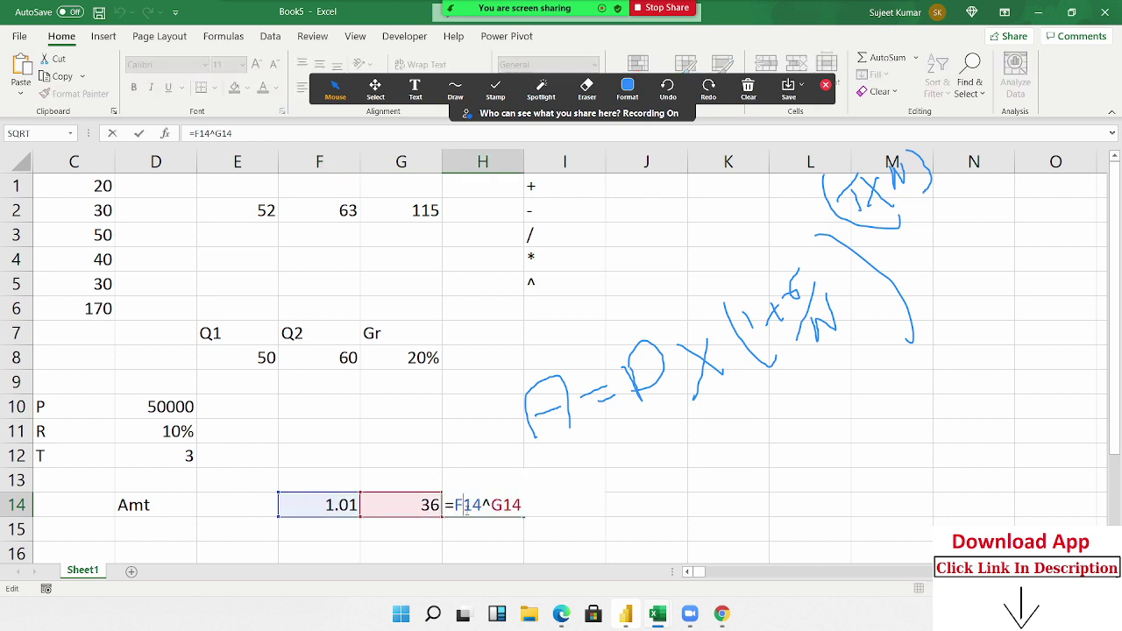
double_click(466, 506)
type("1+D11/10")
key("Return")
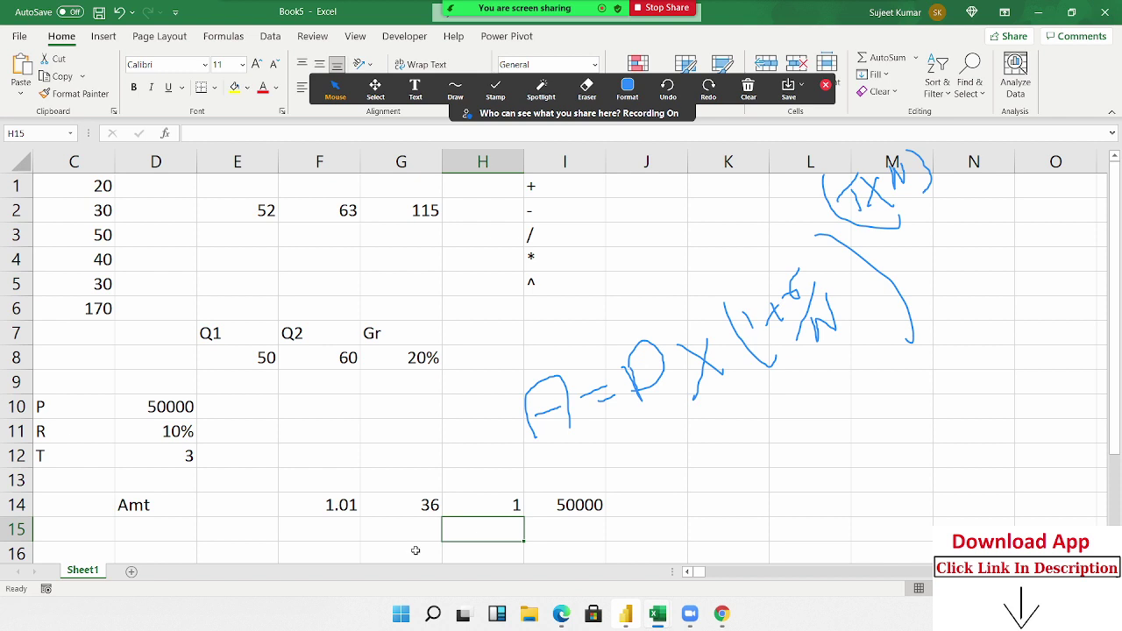
key("ctrl+z")
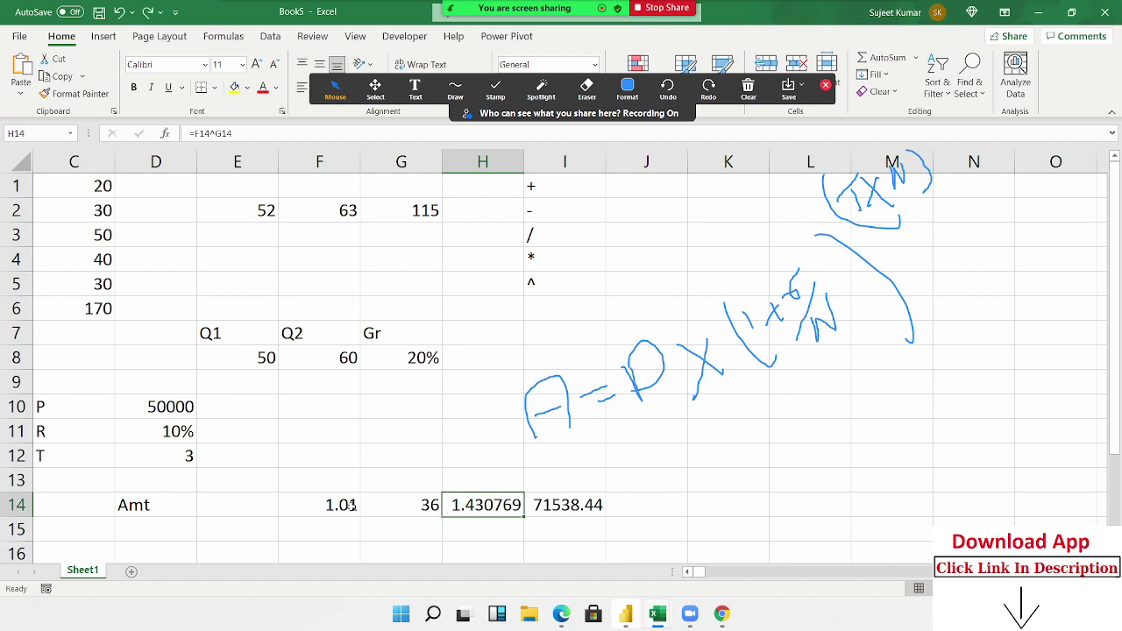
double_click(467, 504)
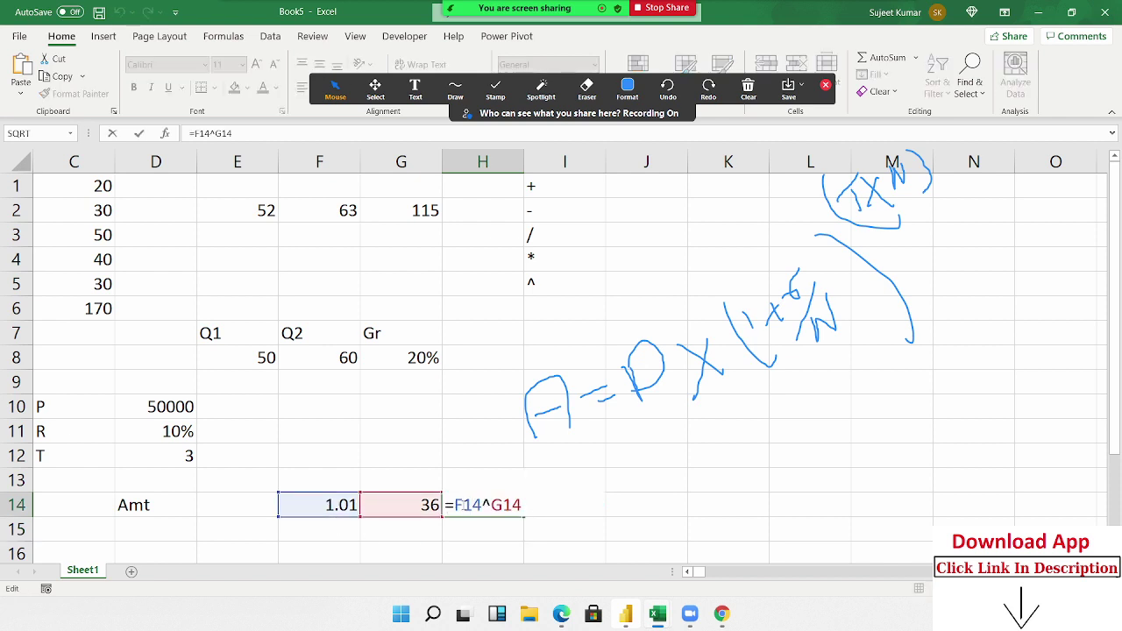
left_click_drag(463, 505, 482, 508)
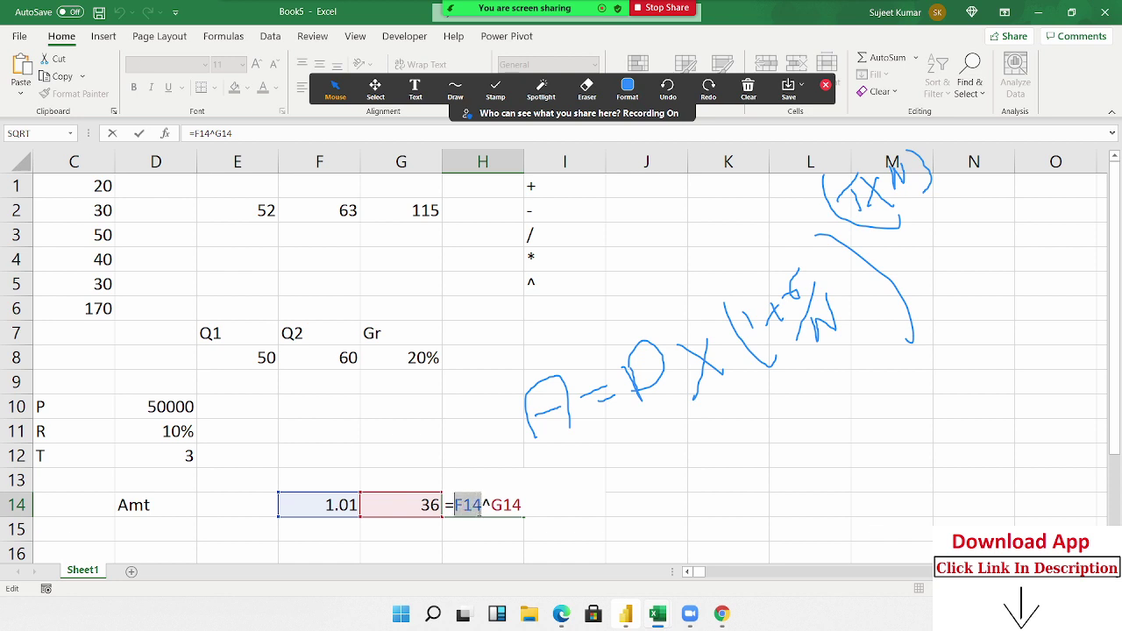
Rewrite H14 as =(1+D11/10)^(D12*12), replacing the F14 and G14 references
key("BackSpace")
type("()")
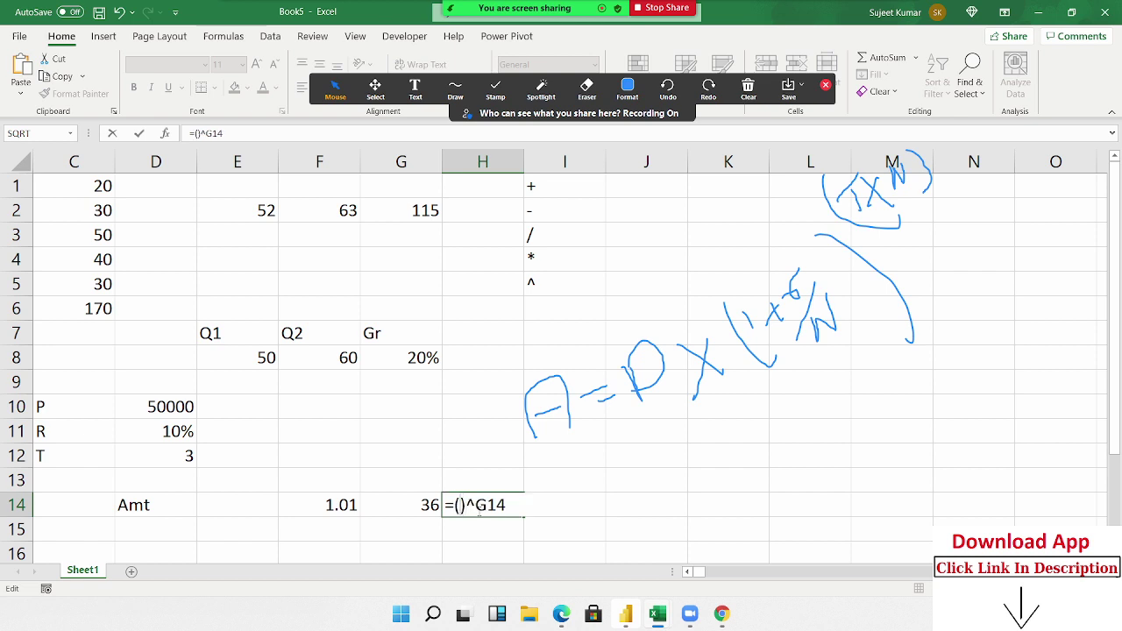
type("1+D11/10")
key("Return")
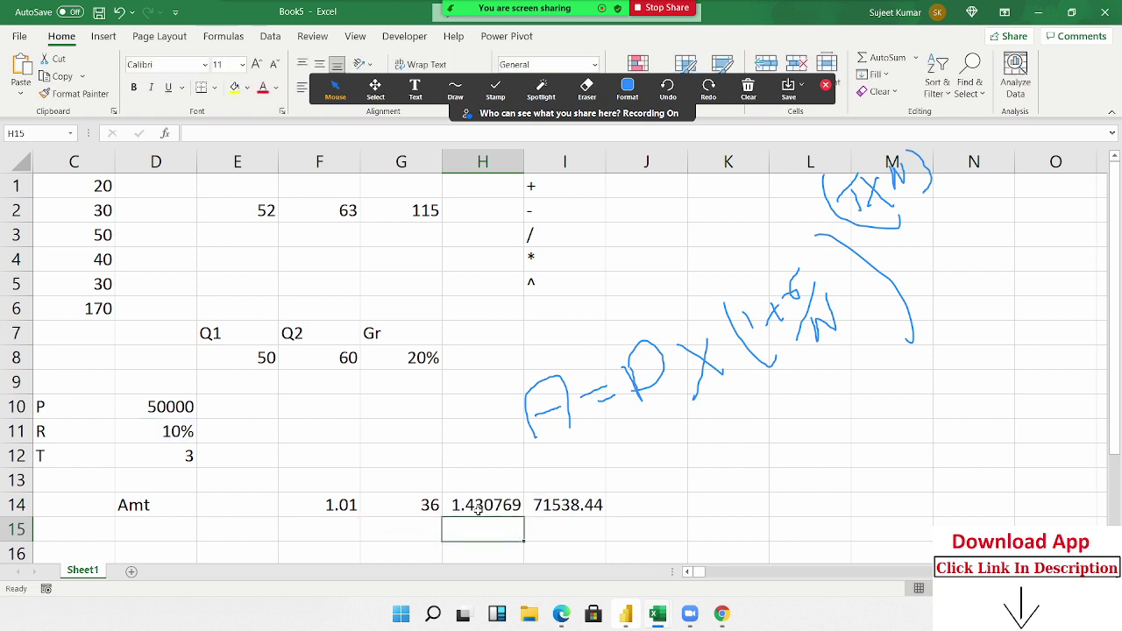
key("Up")
key("Left")
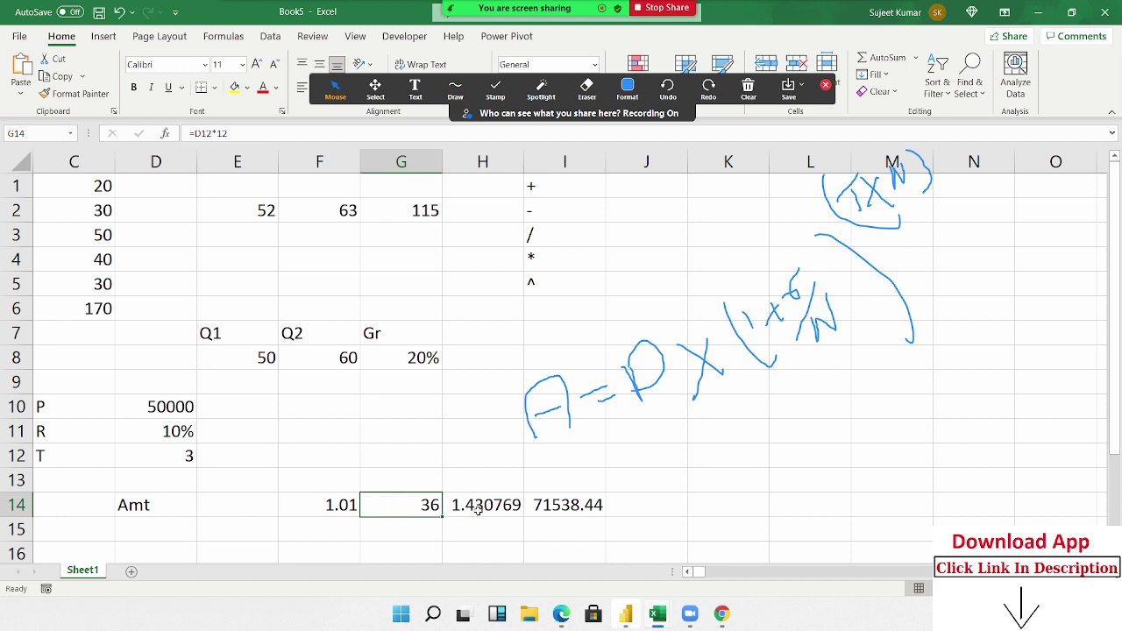
double_click(431, 506)
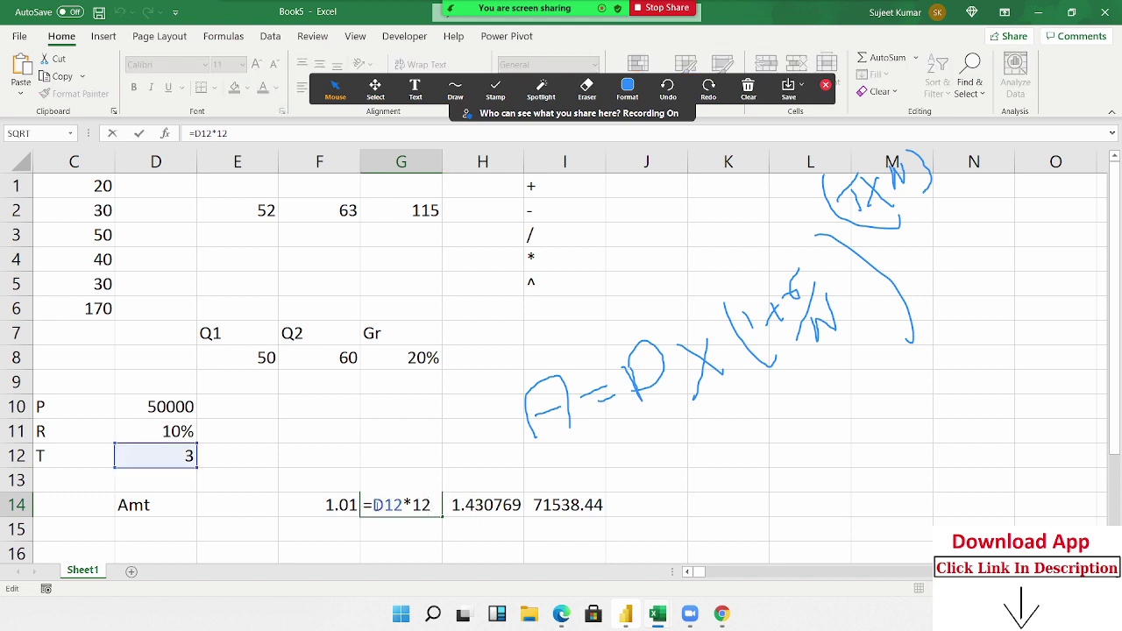
left_click_drag(376, 505, 434, 505)
left_click(478, 505)
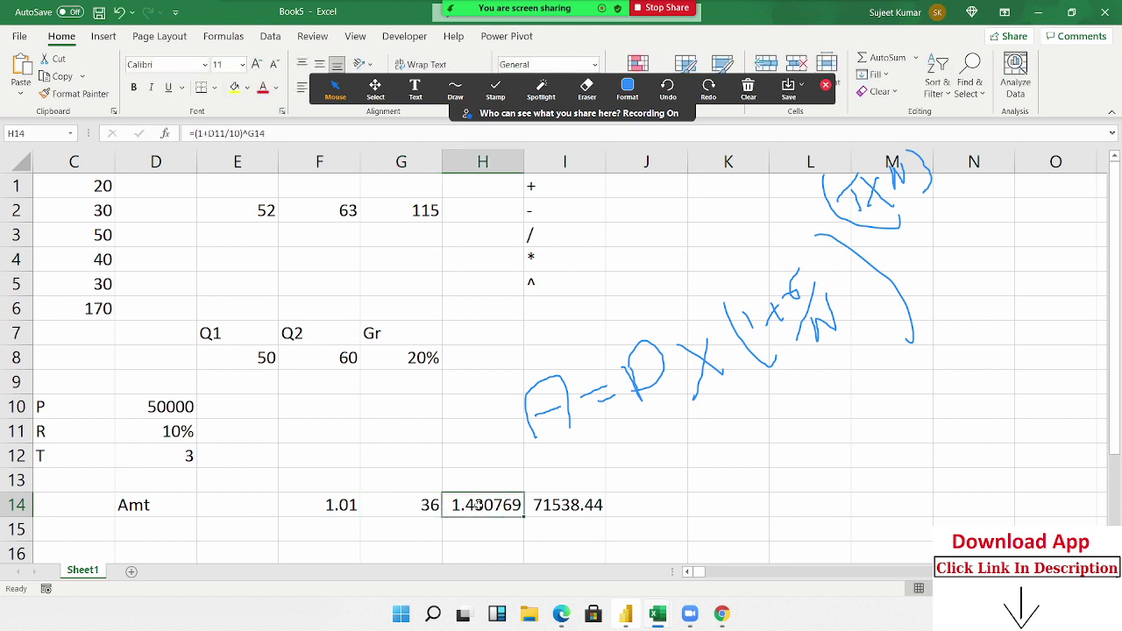
double_click(478, 505)
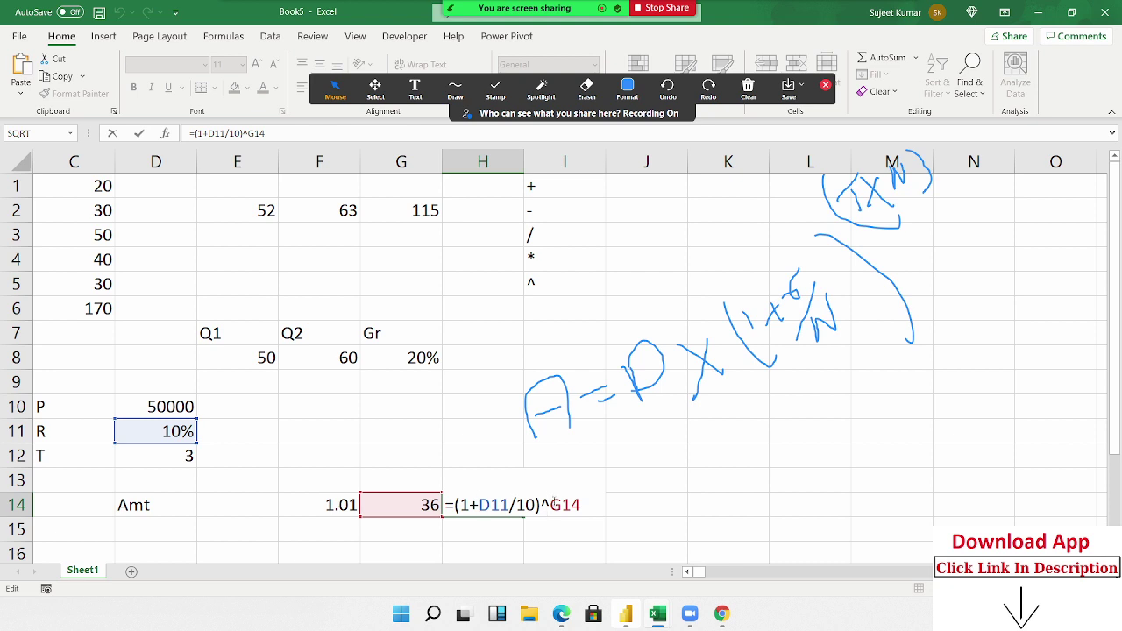
double_click(562, 505)
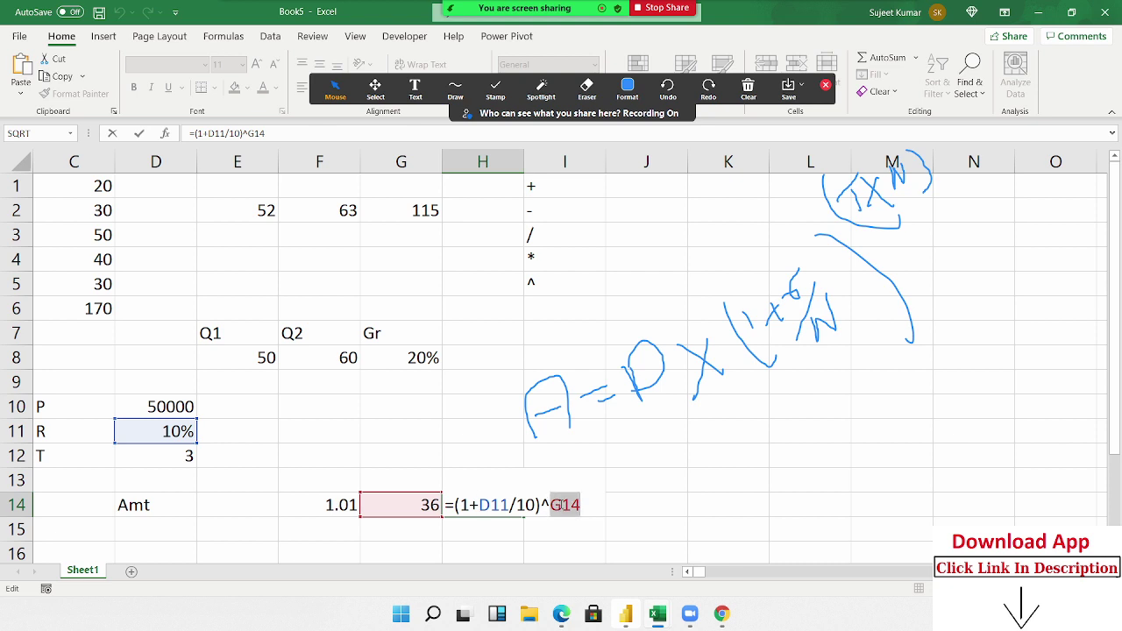
type("(D12*12")
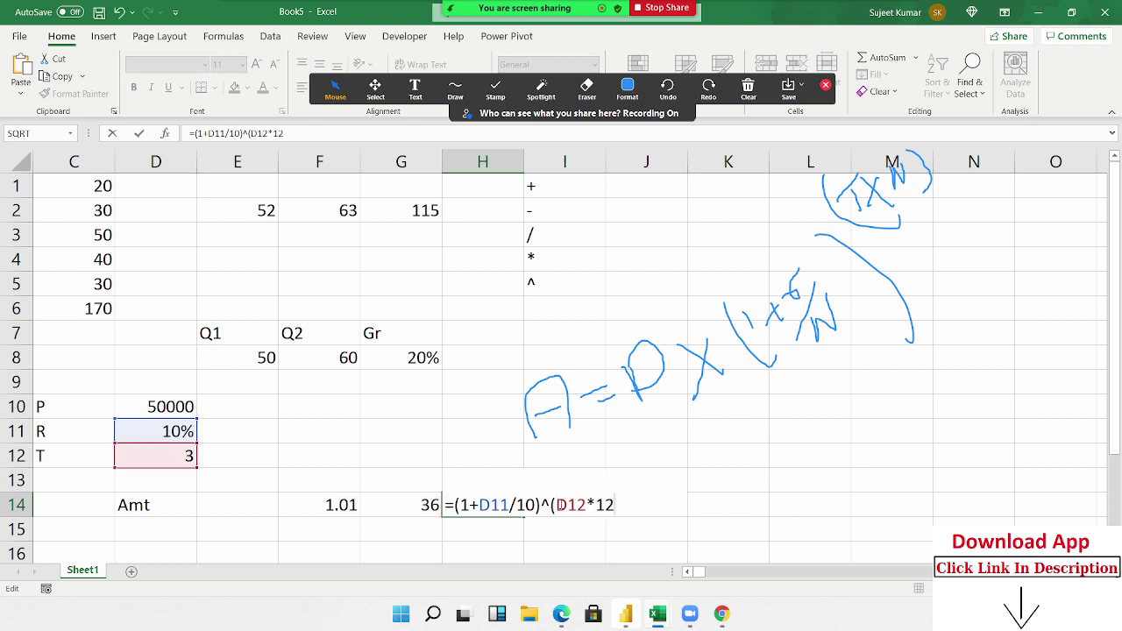
type(")")
key("Return")
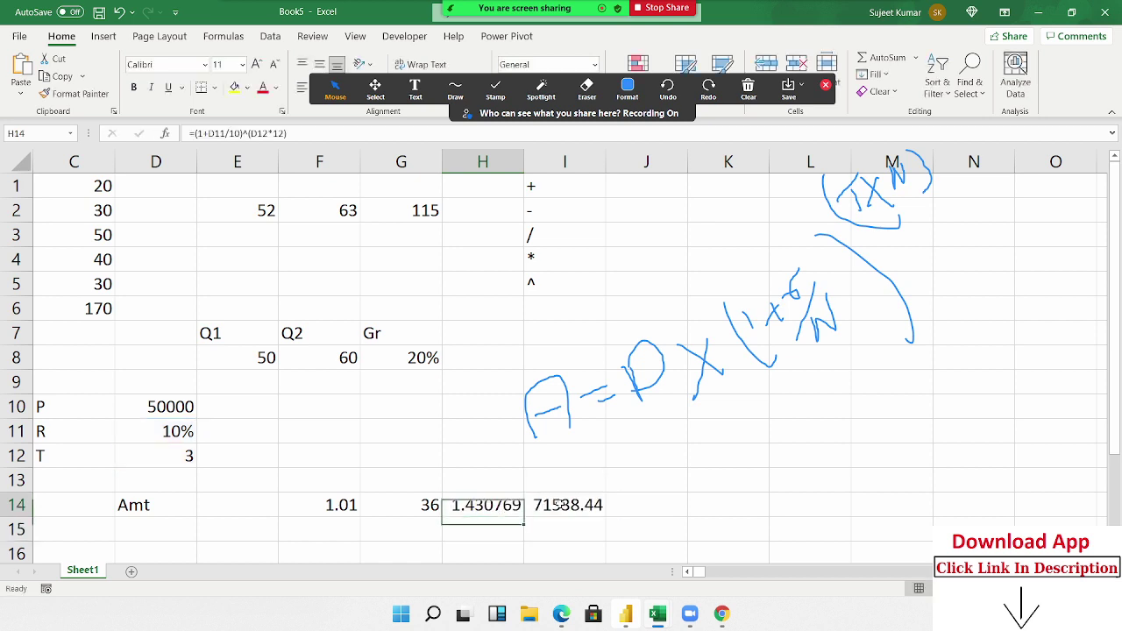
Clear the F14:G14 helper values and verify H14's combined power expression
key("Up")
key("Left")
key("Left")
key("shift+Right")
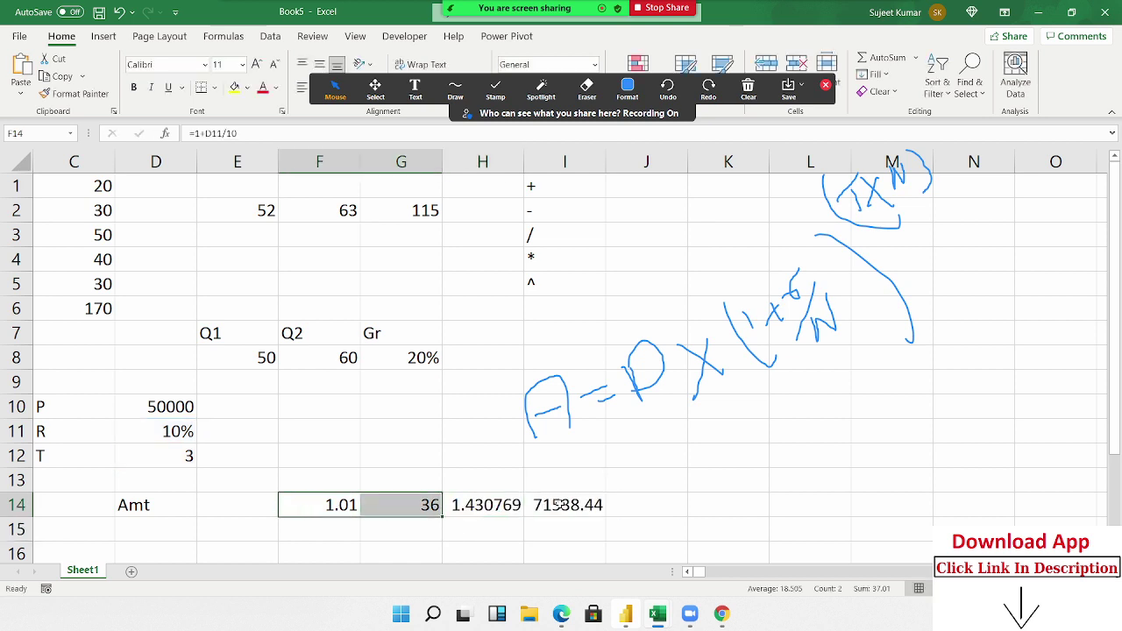
key("Delete")
key("Right")
key("Right")
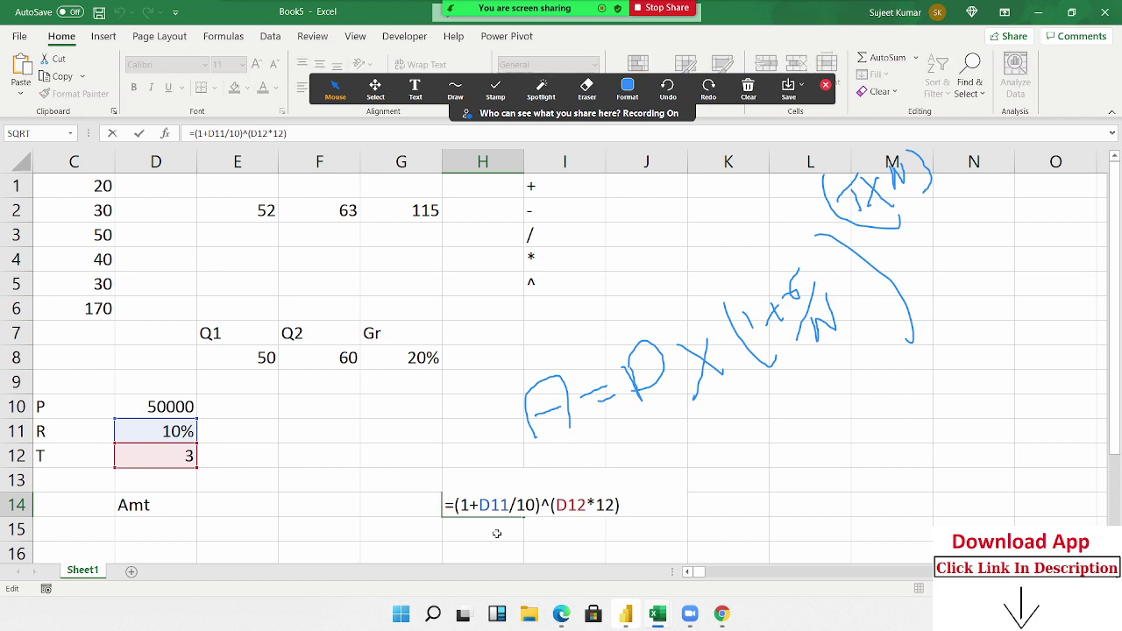
left_click_drag(454, 505, 526, 505)
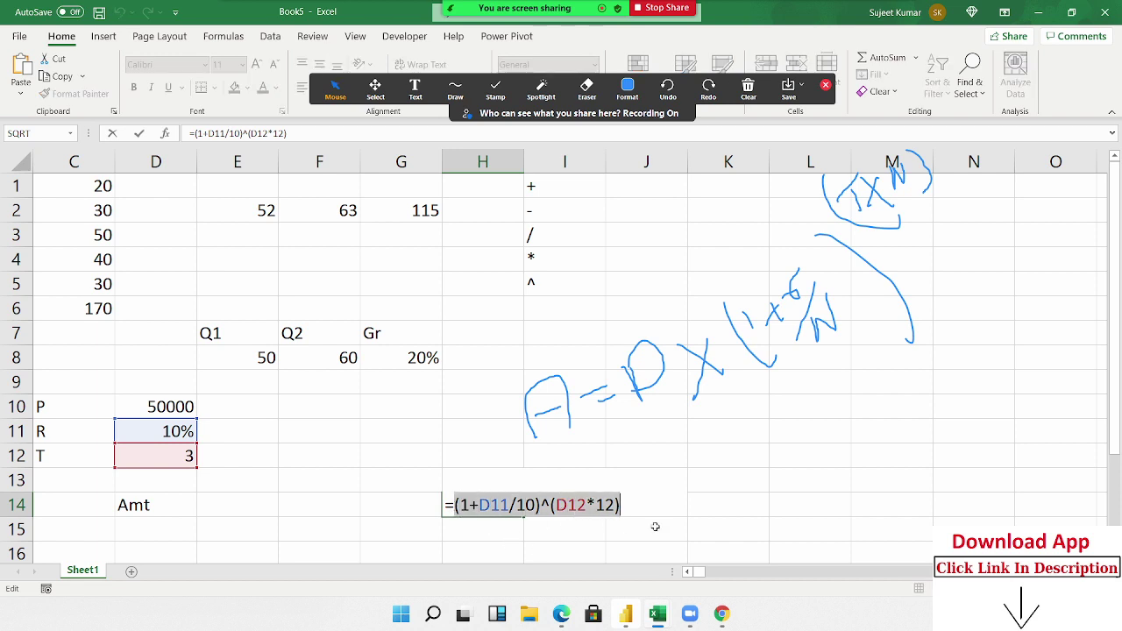
left_click(552, 506)
type("=D10*H14")
Change I14 to =D10*((1+D11/10)^(D12*12)), replacing the H14 reference
double_click(553, 507)
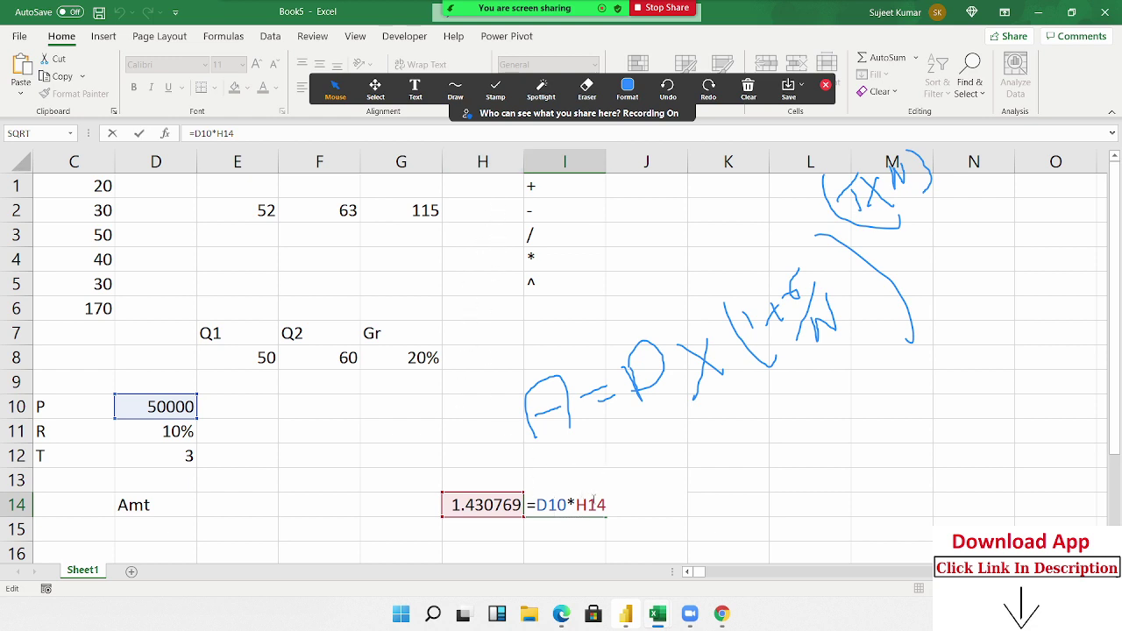
double_click(592, 505)
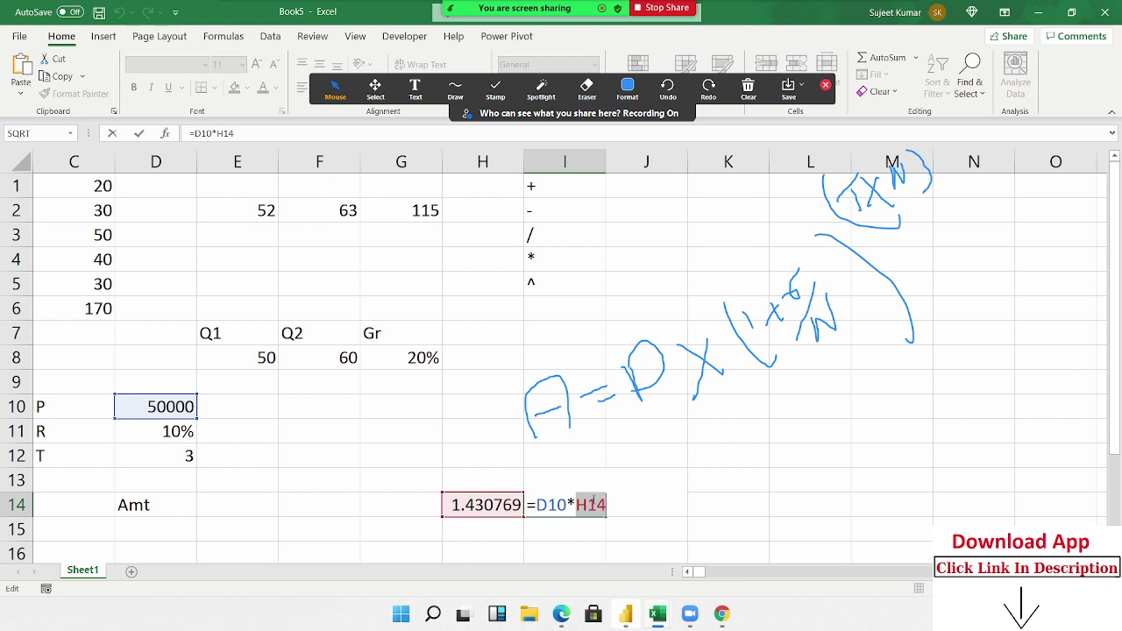
type("()")
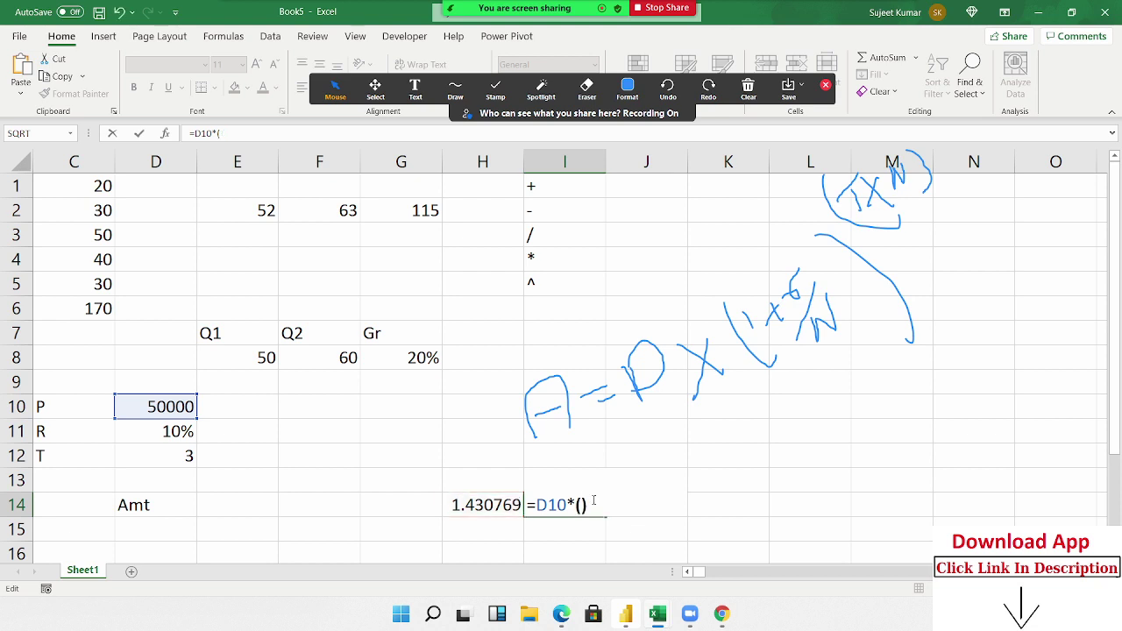
key("Left")
type("(1+D11/10)^(D12*12)")
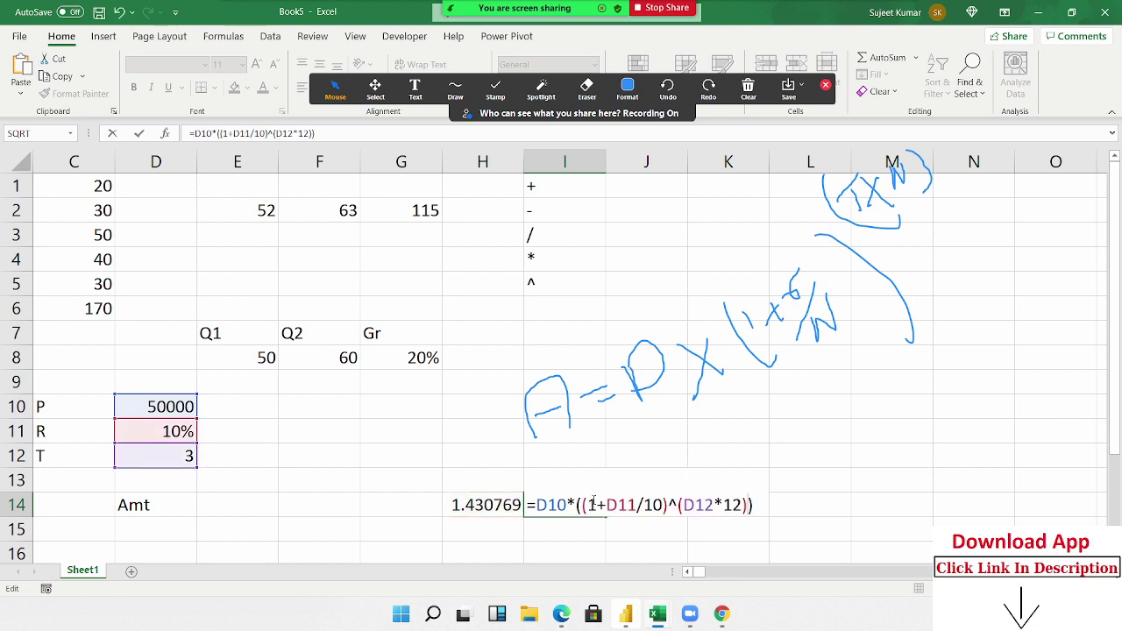
key("Return")
Delete the unused H14 helper and copy the I14 amount formula
key("Left")
key("Up")
key("Delete")
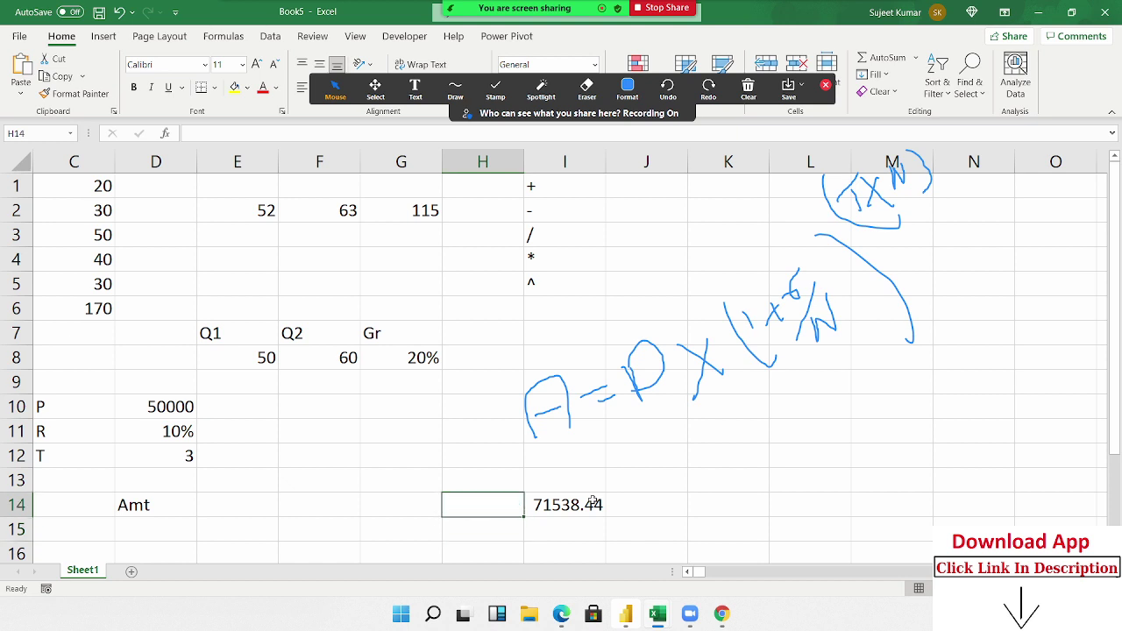
left_click(593, 502)
key("ctrl+c")
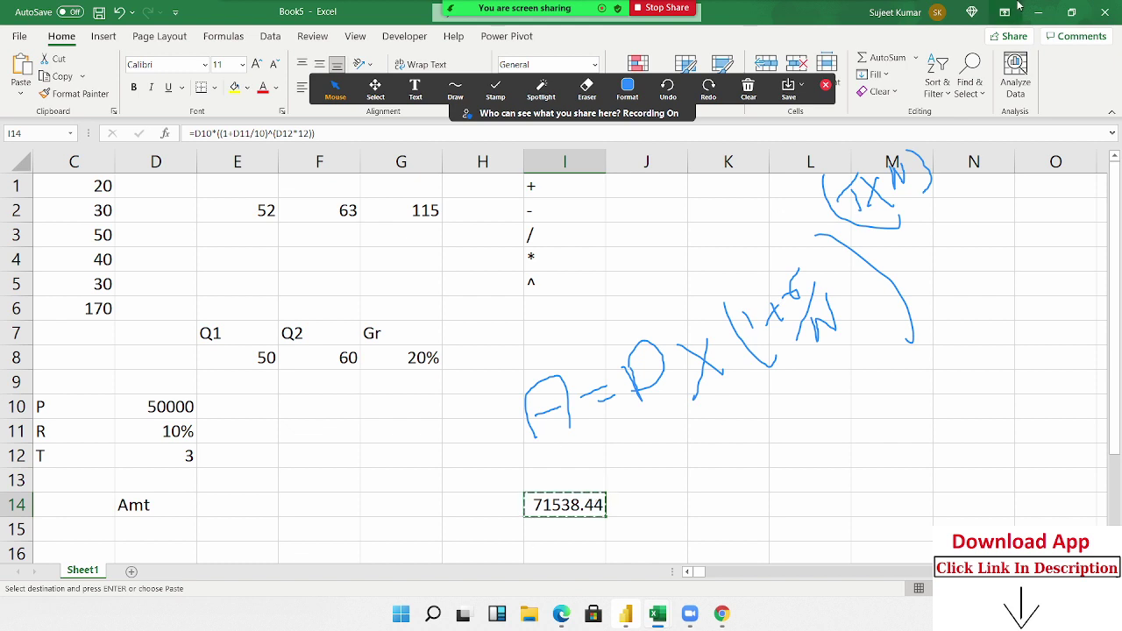
Move the =D10*((1+D11/10)^(D12*12)) formula from I14 into E14, showing 71538.44
key("Escape")
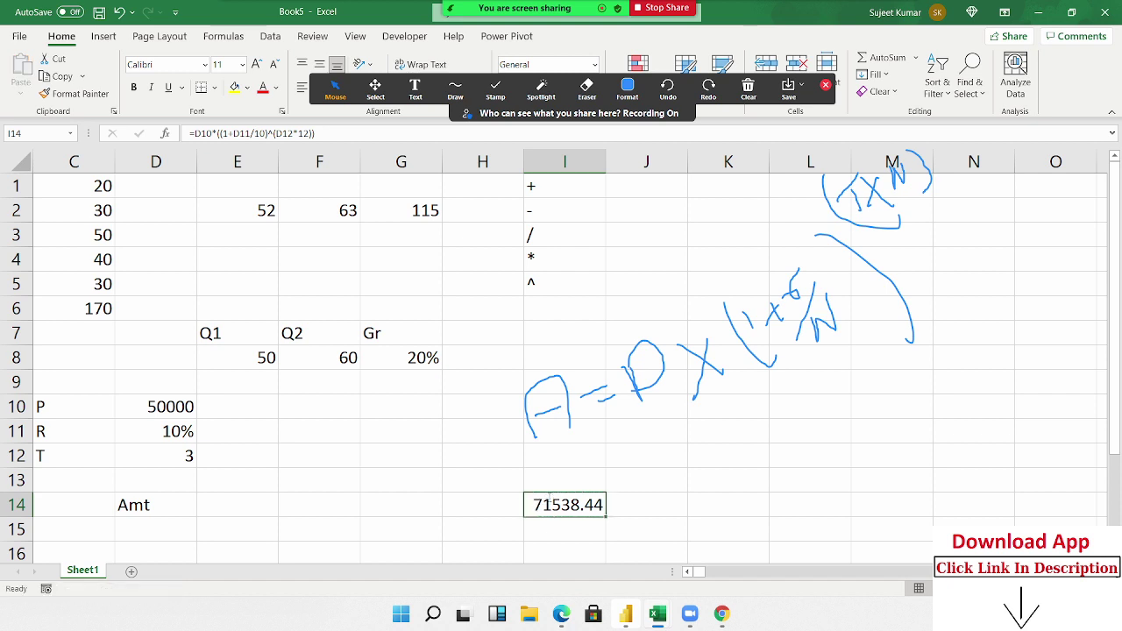
double_click(551, 491)
key("Escape")
key("ctrl+c")
left_click(241, 503)
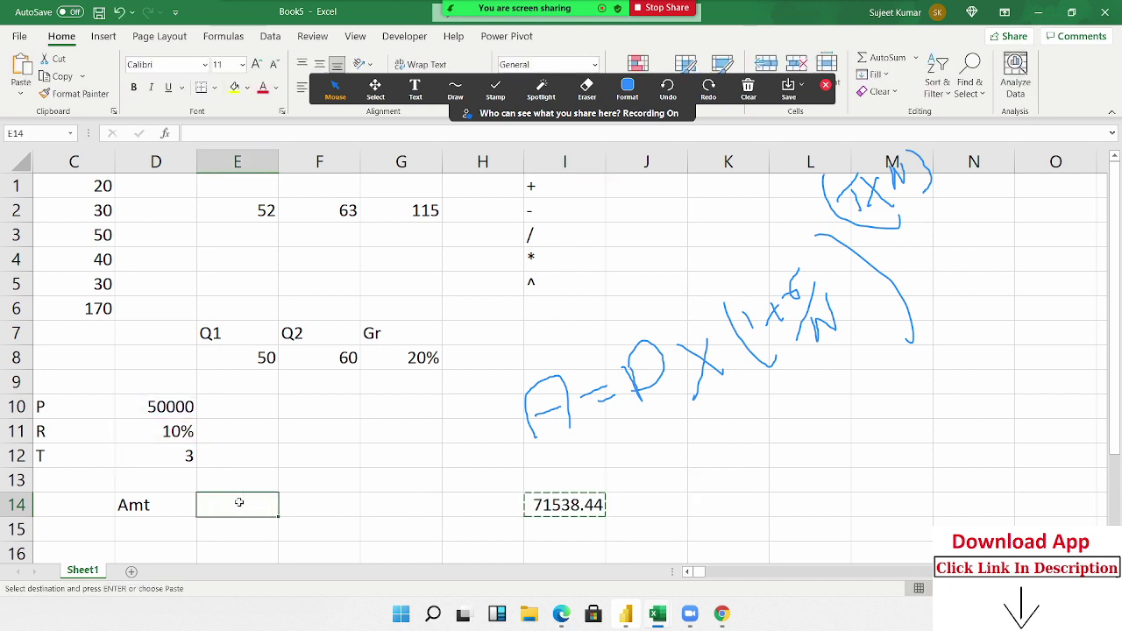
key("Return")
double_click(238, 504)
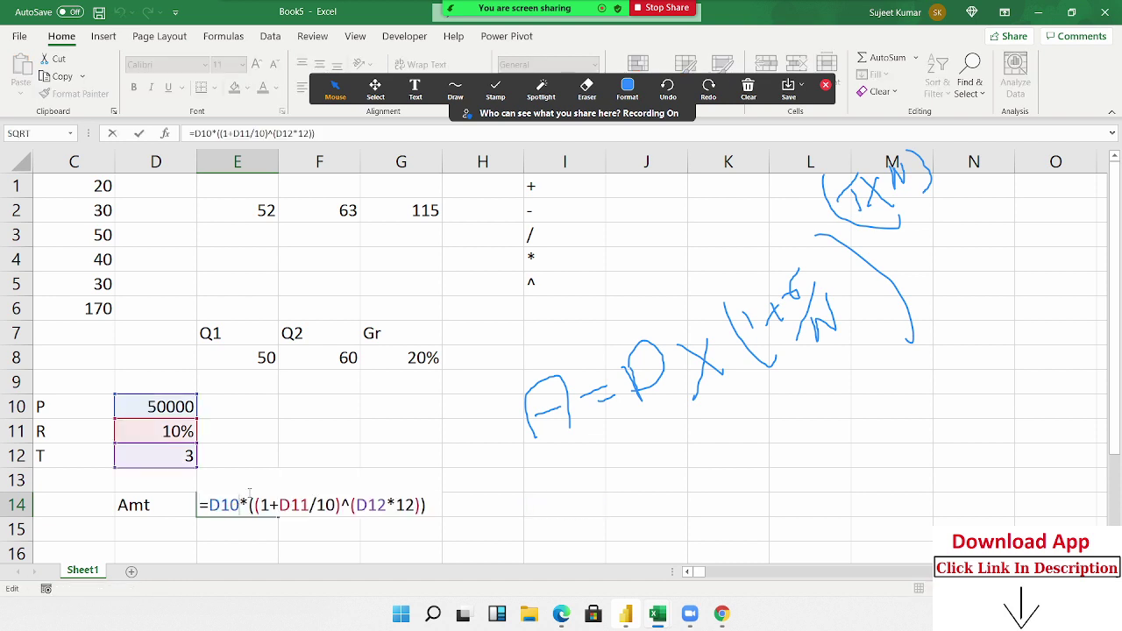
key("Escape")
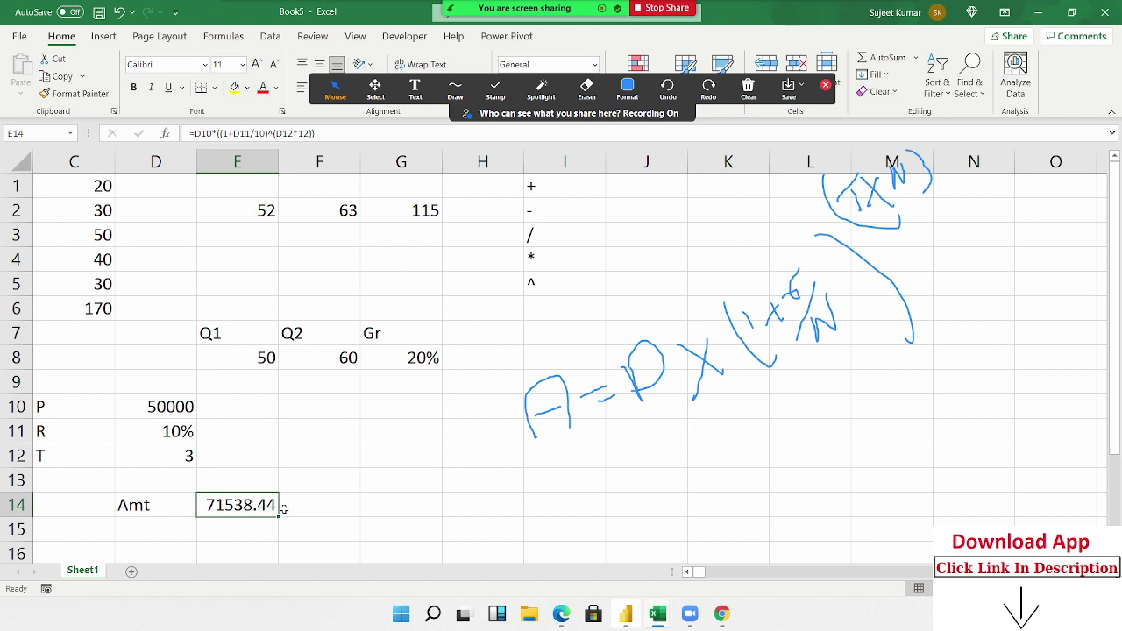
scroll(283, 510, "down", 1)
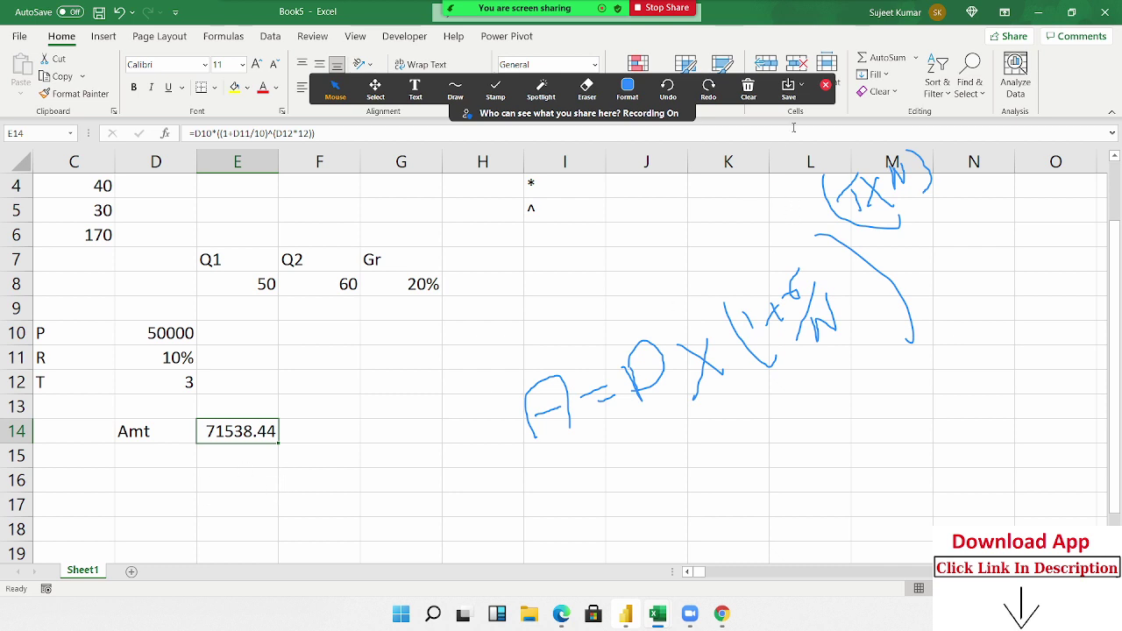
Erase all screen annotations and close the Zoom annotation toolbar
left_click(748, 88)
left_click(752, 138)
scroll(325, 356, "down", 1)
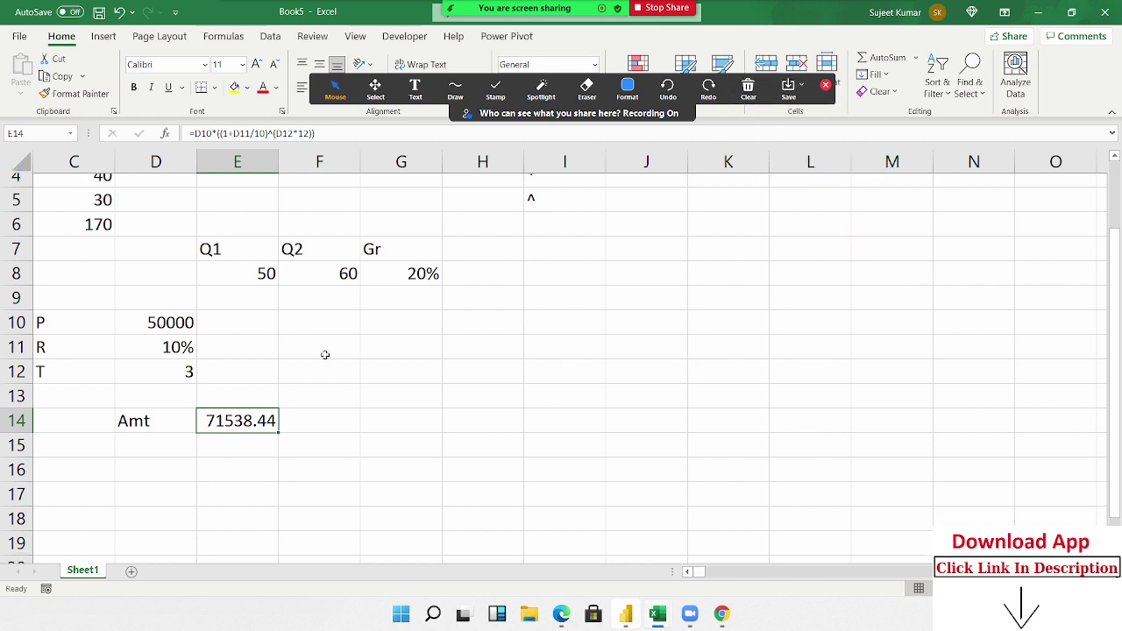
left_click(826, 84)
Enter the label Cost in C17 with the value 50 in D17
left_click(99, 422)
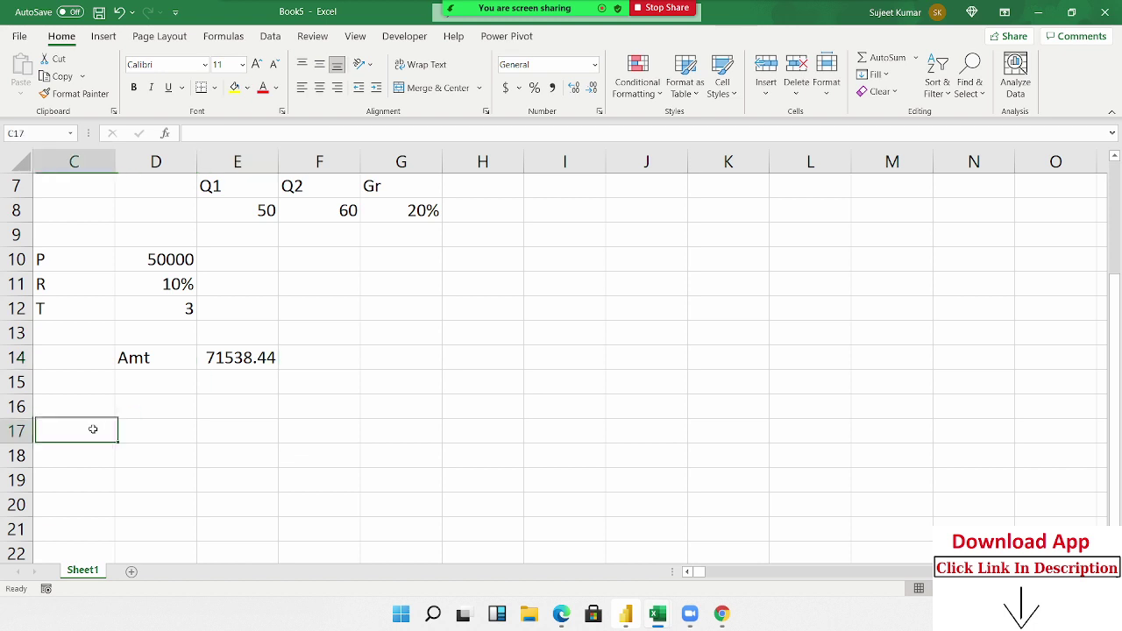
type("Cos")
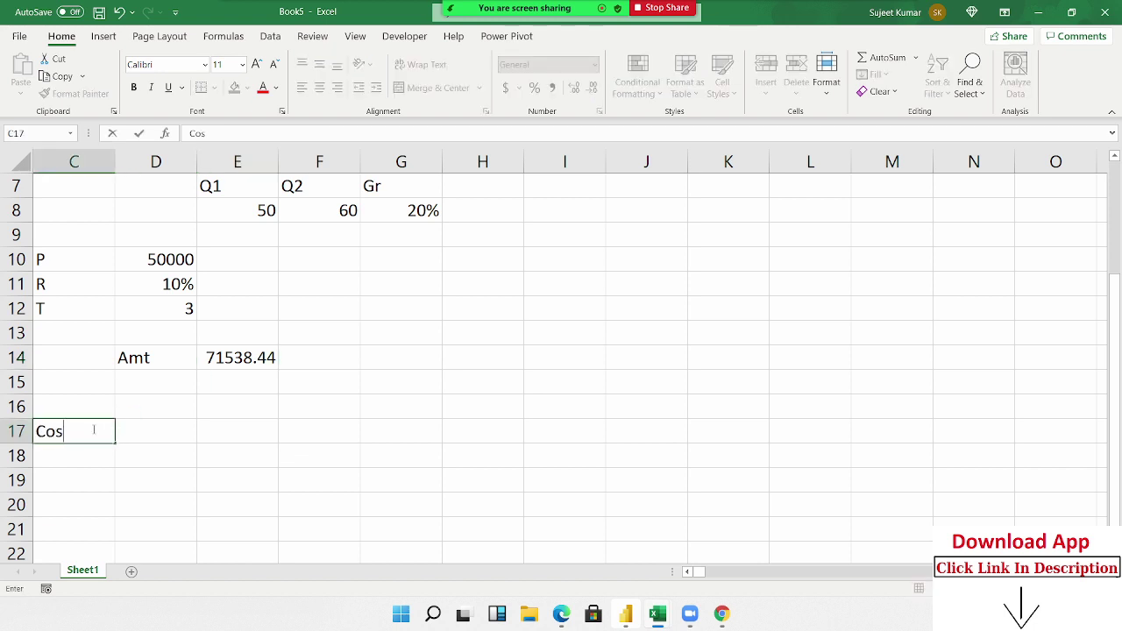
type("t")
key("Tab")
type("50")
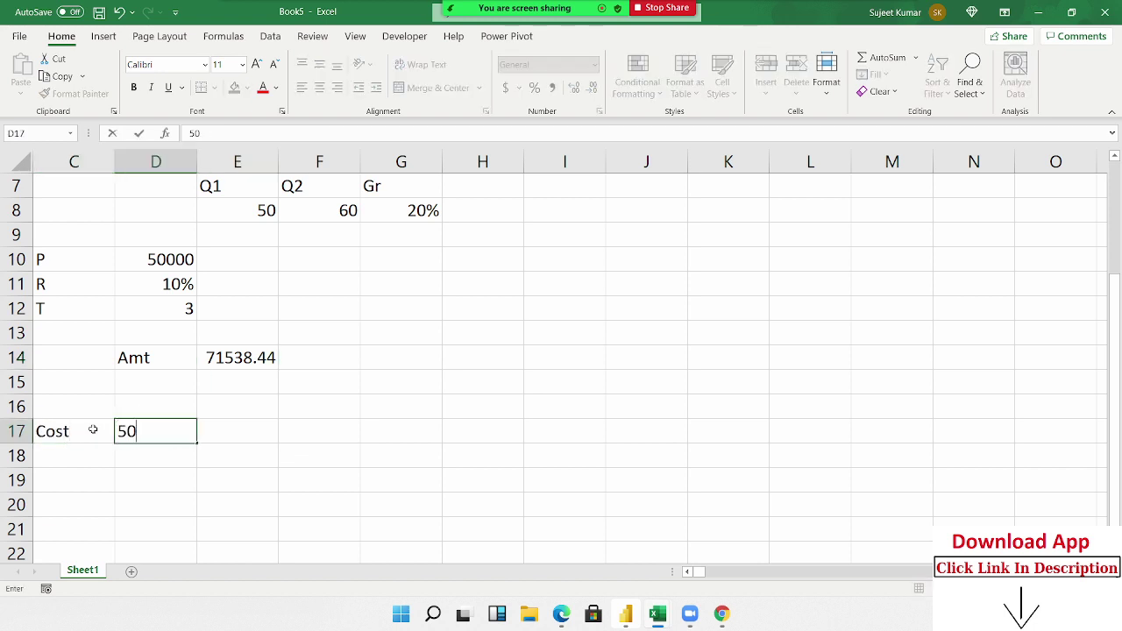
type("1")
key("Return")
key("Up")
key("F2")
key("BackSpace")
key("Return")
Enter the label MRP in C18 with a '?' placeholder in D18
key("Left")
type("MRP")
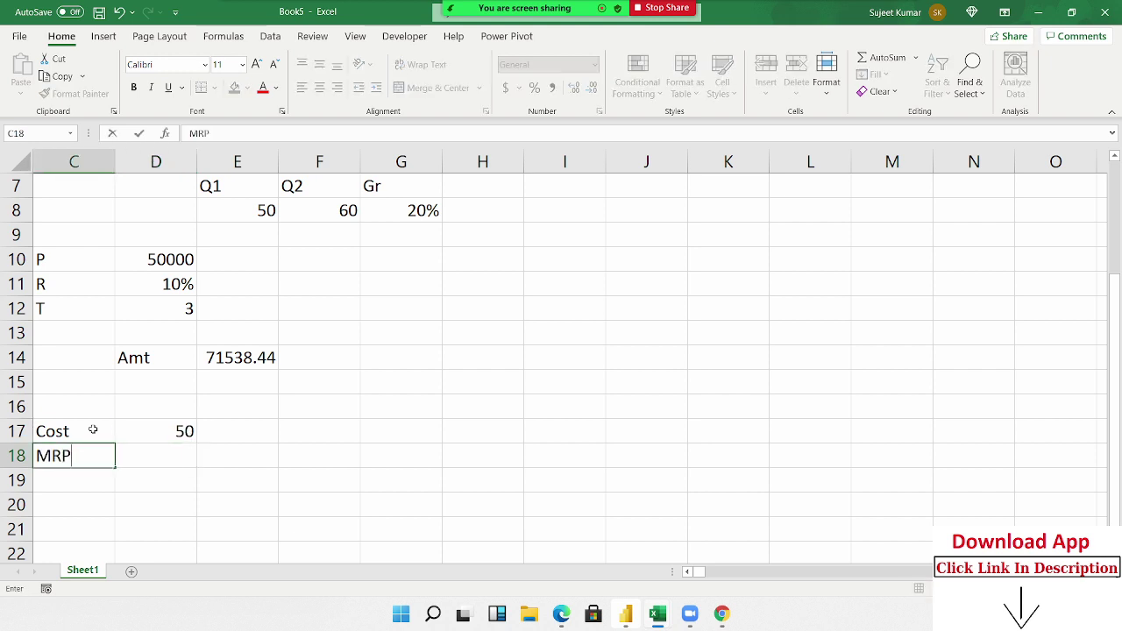
key("Tab")
key("Tab")
key("Left")
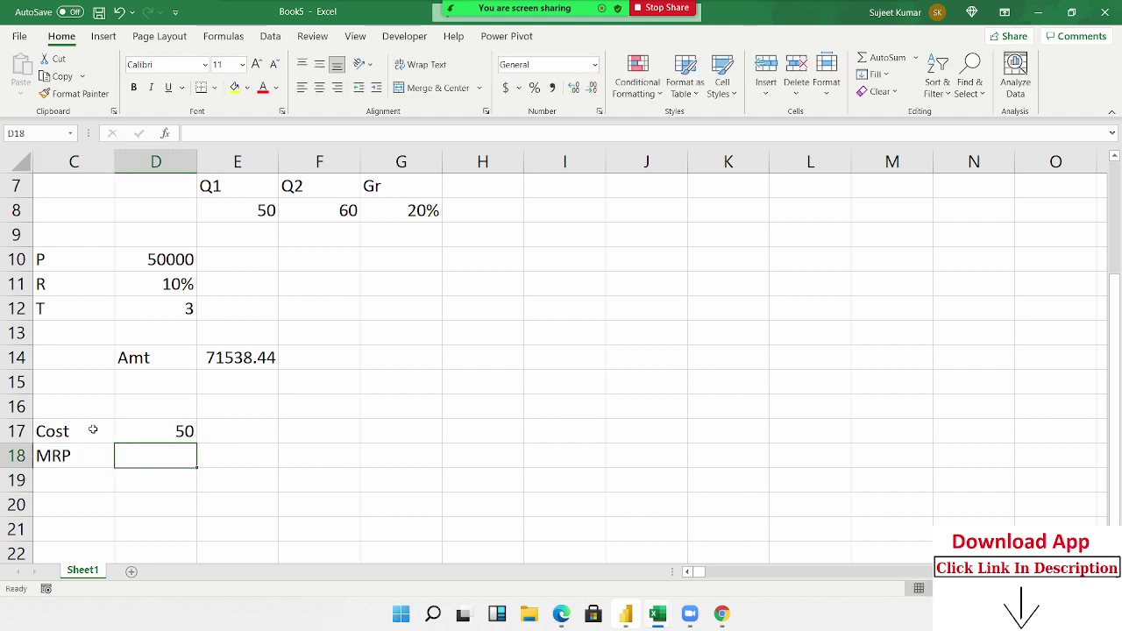
type("?")
key("Tab")
key("Tab")
key("Down")
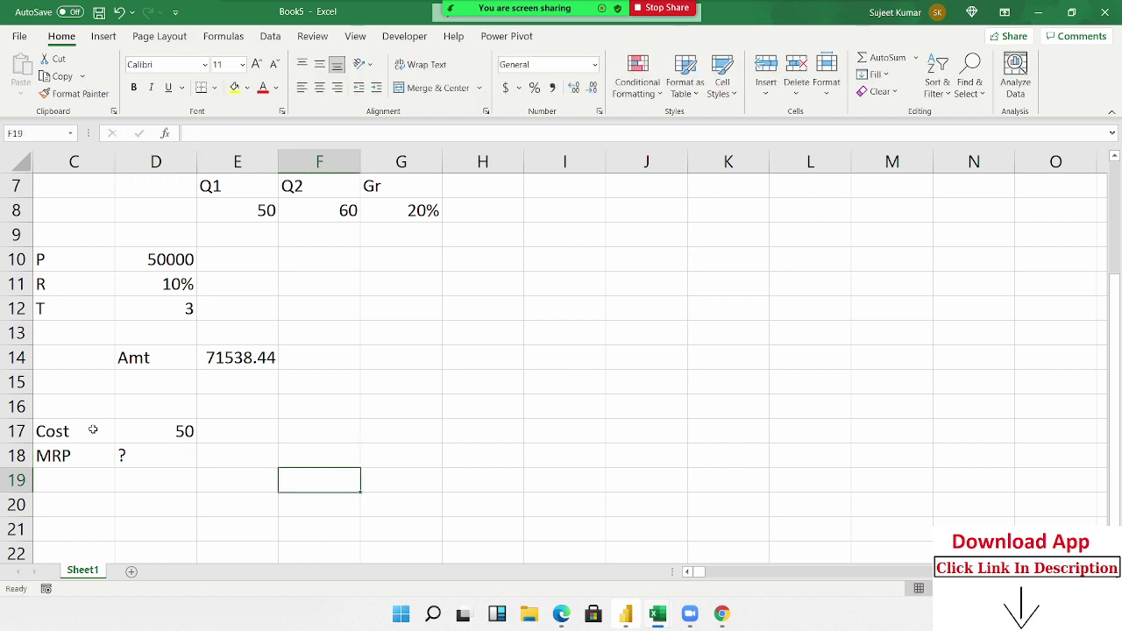
type("=")
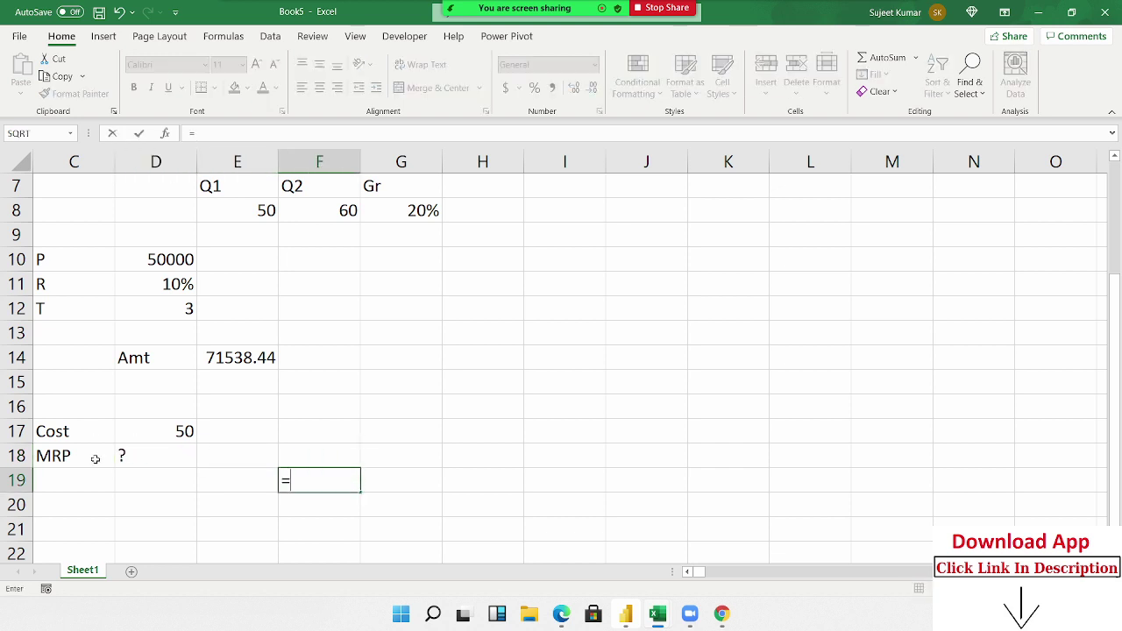
Make F19 compute 5% of the D17 cost, giving 2.5
left_click(154, 431)
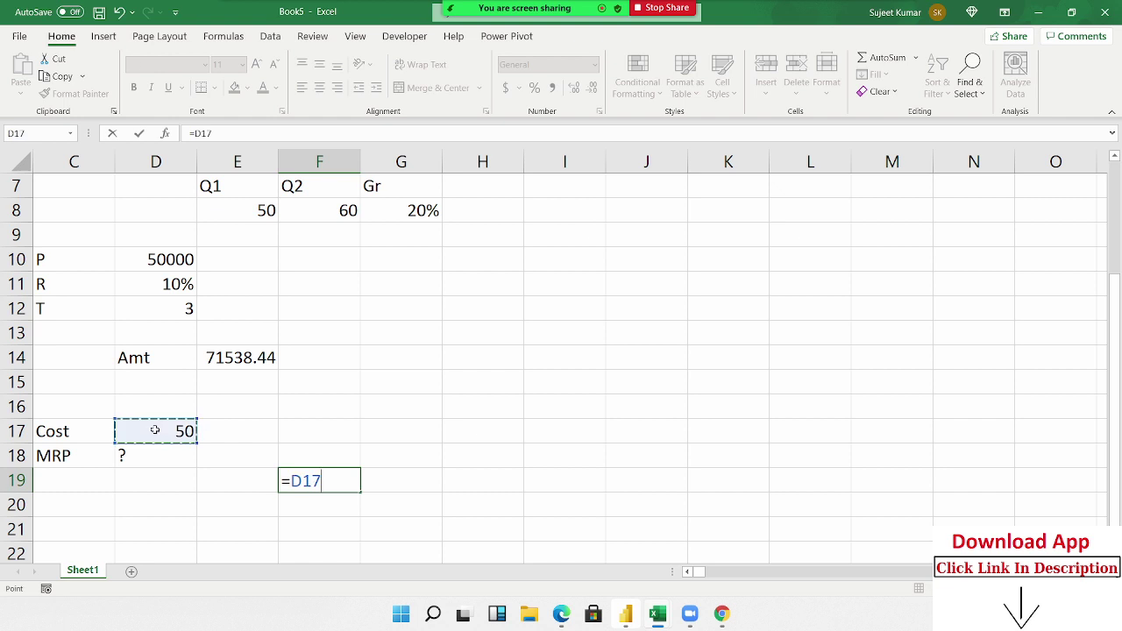
type("*50")
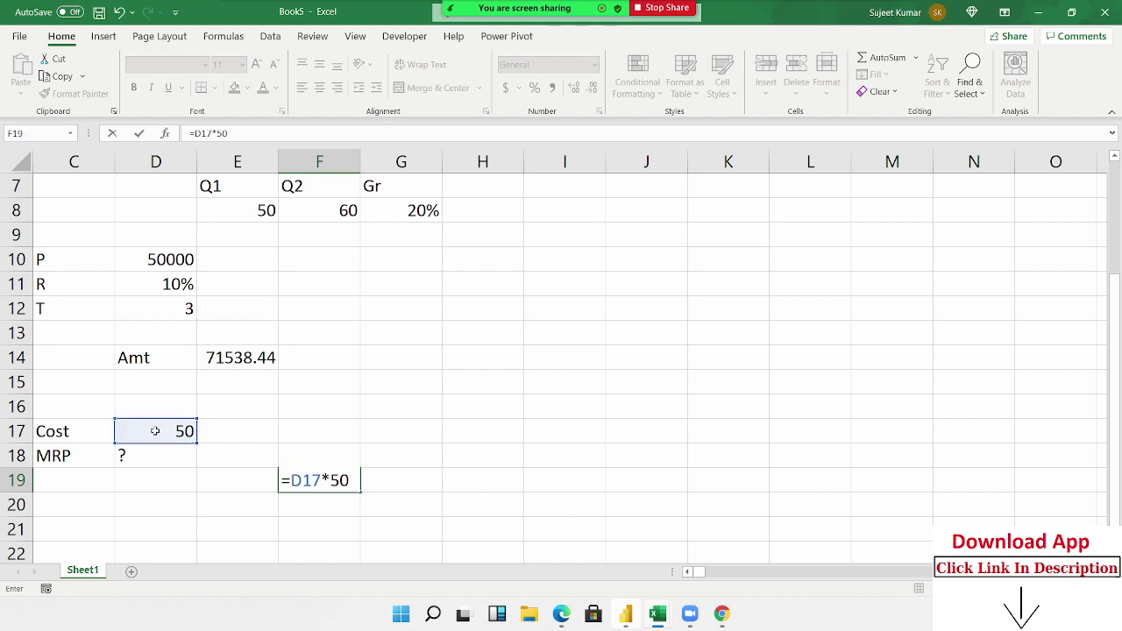
type("%")
key("Return")
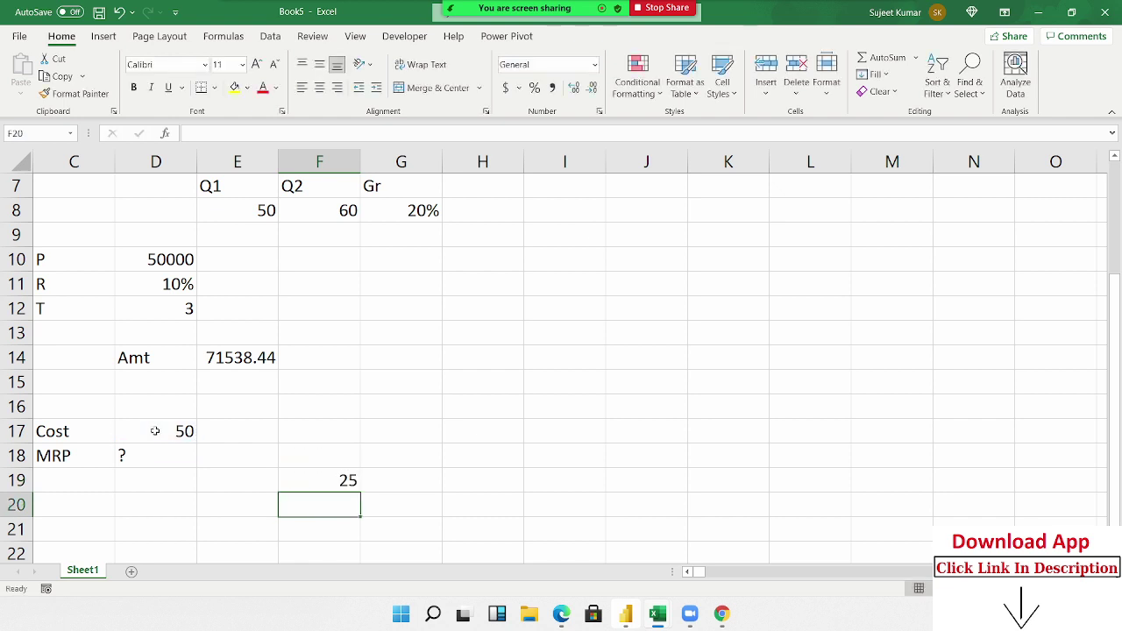
key("Up")
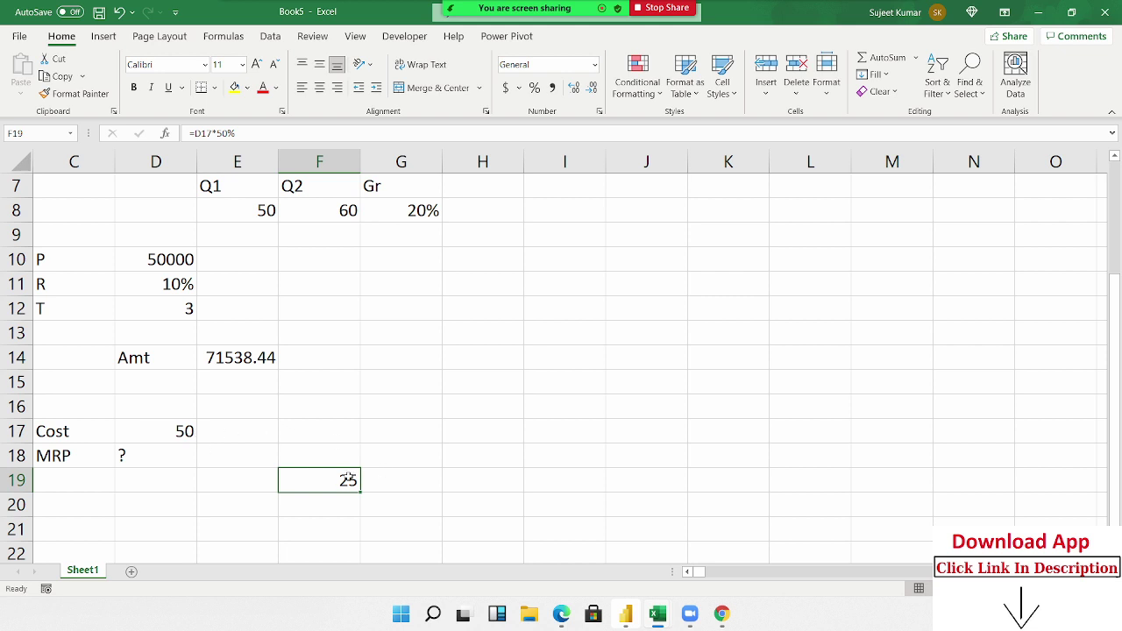
double_click(348, 479)
key("Return")
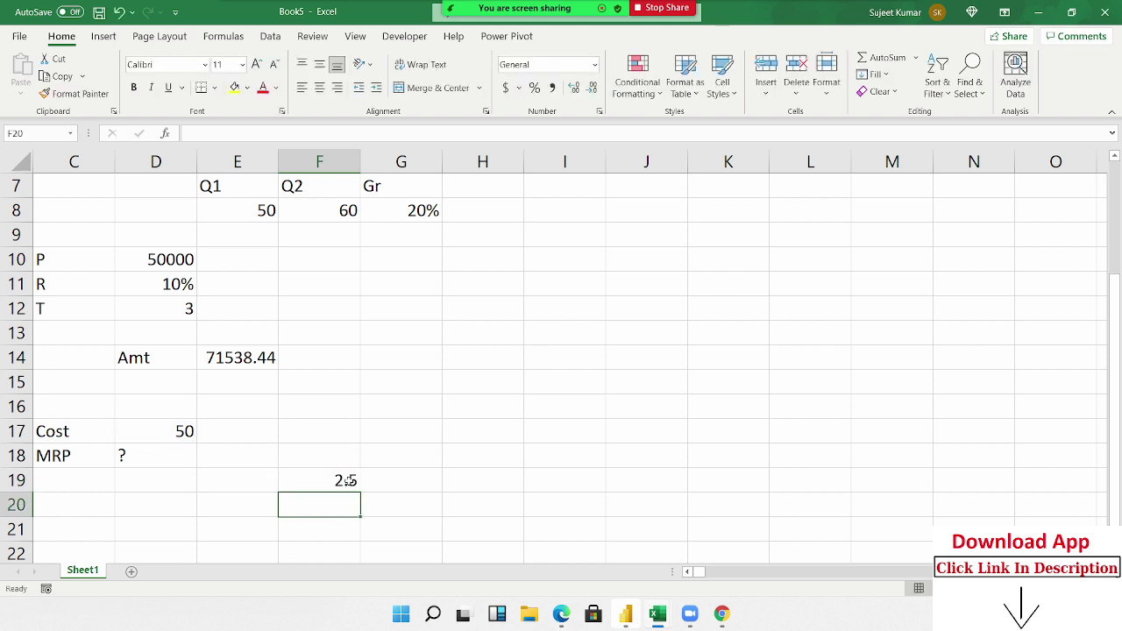
Enter =D17+F19 in F20 to add the 5% to the cost, giving 52.5
type("=")
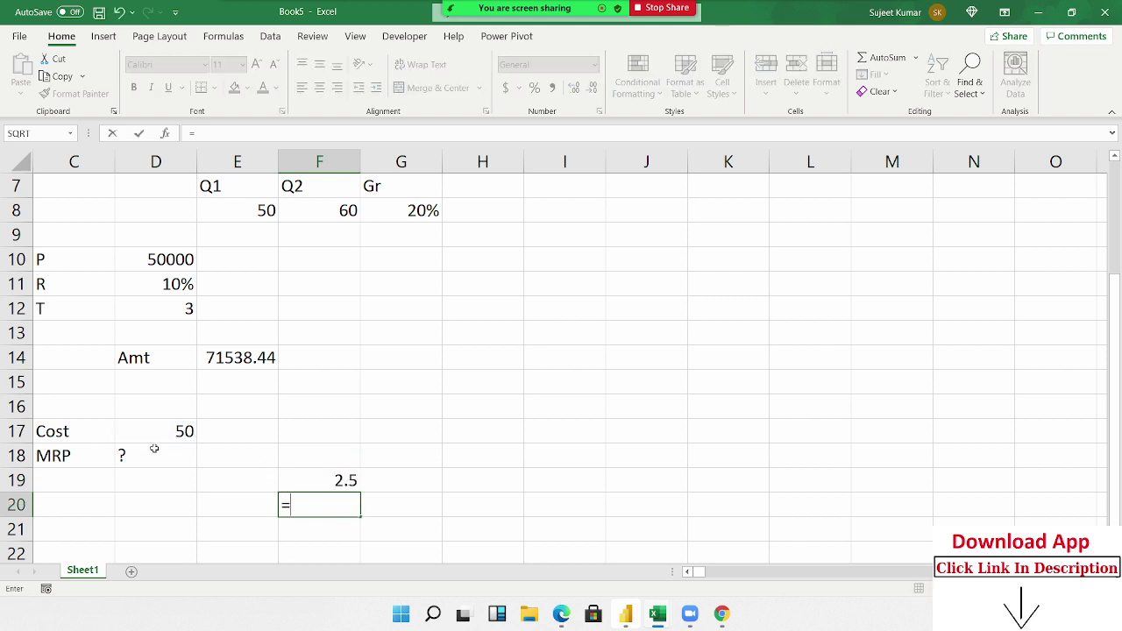
left_click(162, 431)
type("+")
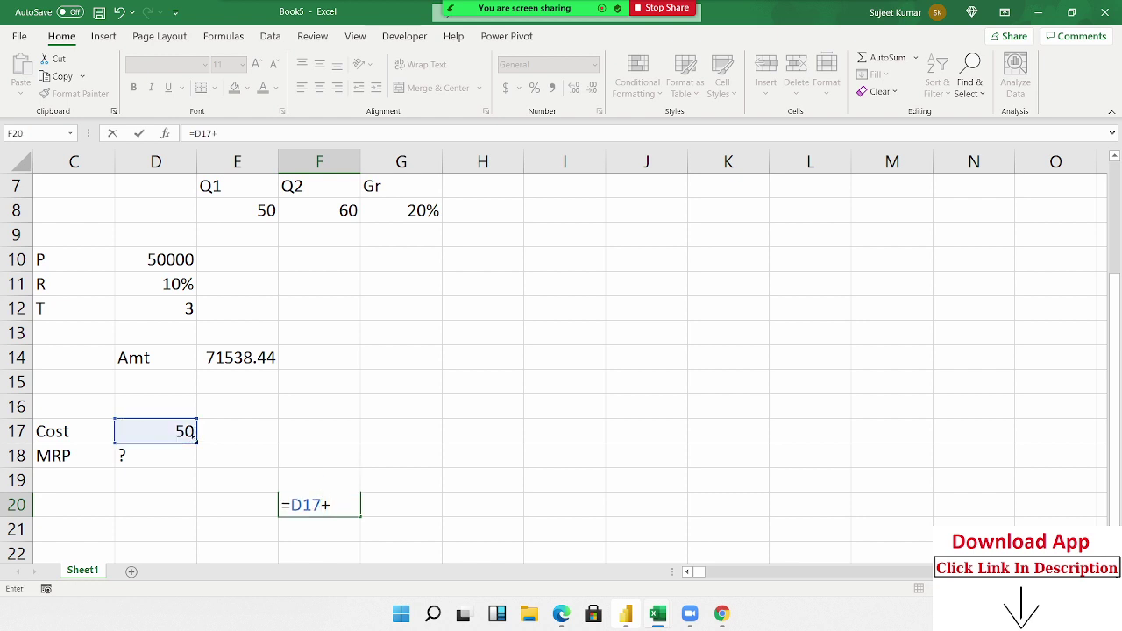
left_click(279, 451)
key("Down")
Confirm the 52.5 total in F20, then add =F20*10% in G19 and =F20+G19 (57.75) in G20
key("Return")
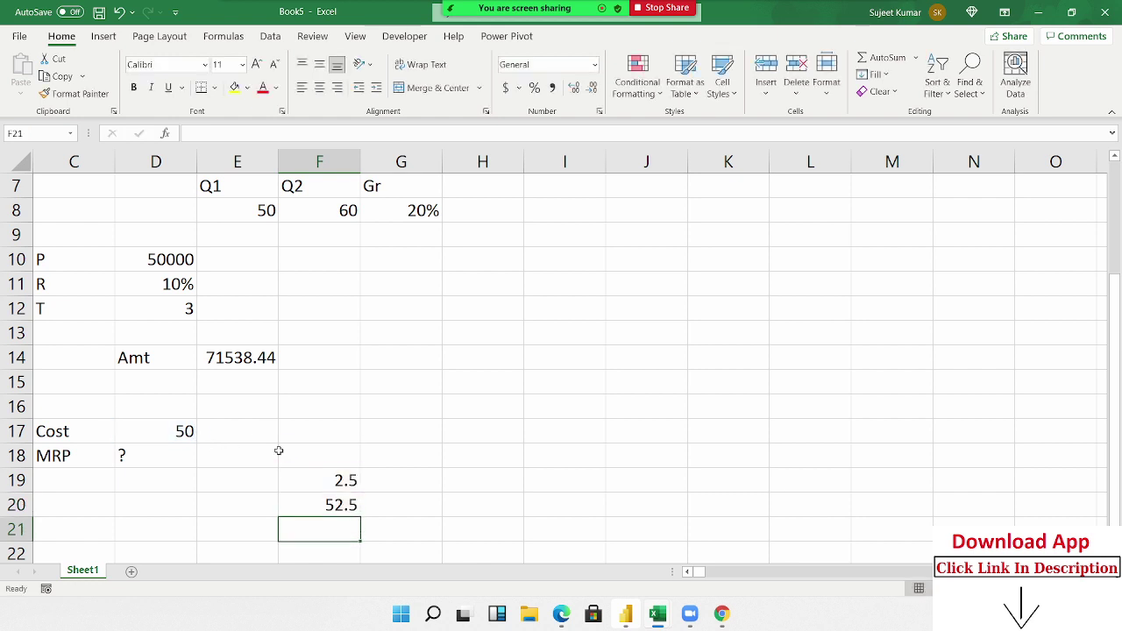
key("Up")
key("Up")
key("Right")
type("=")
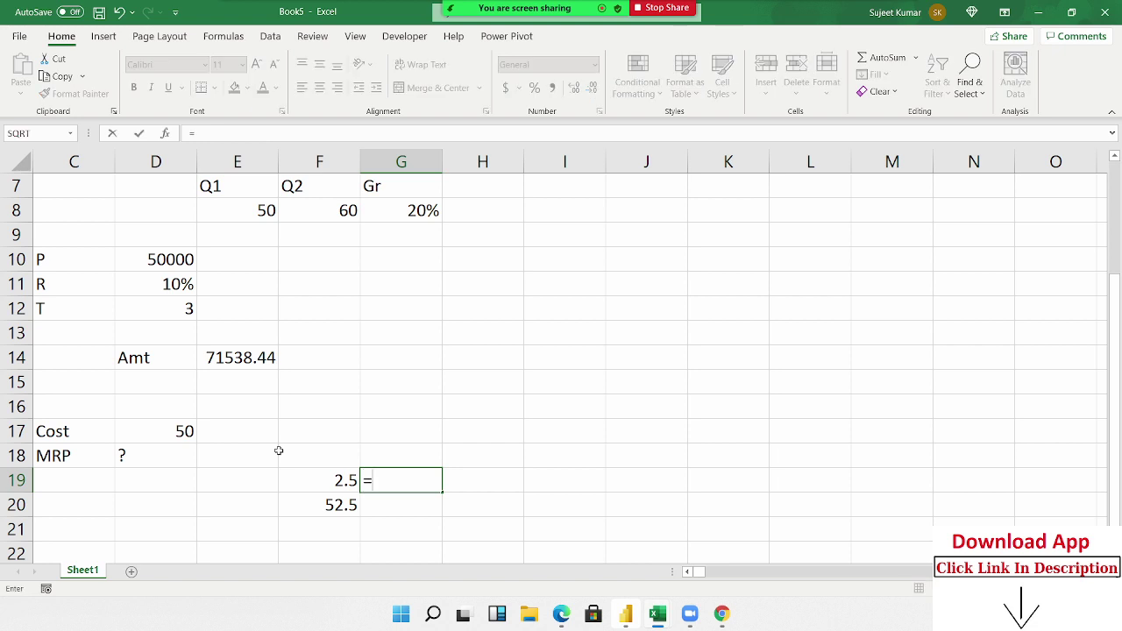
key("Down")
key("Left")
type("*10")
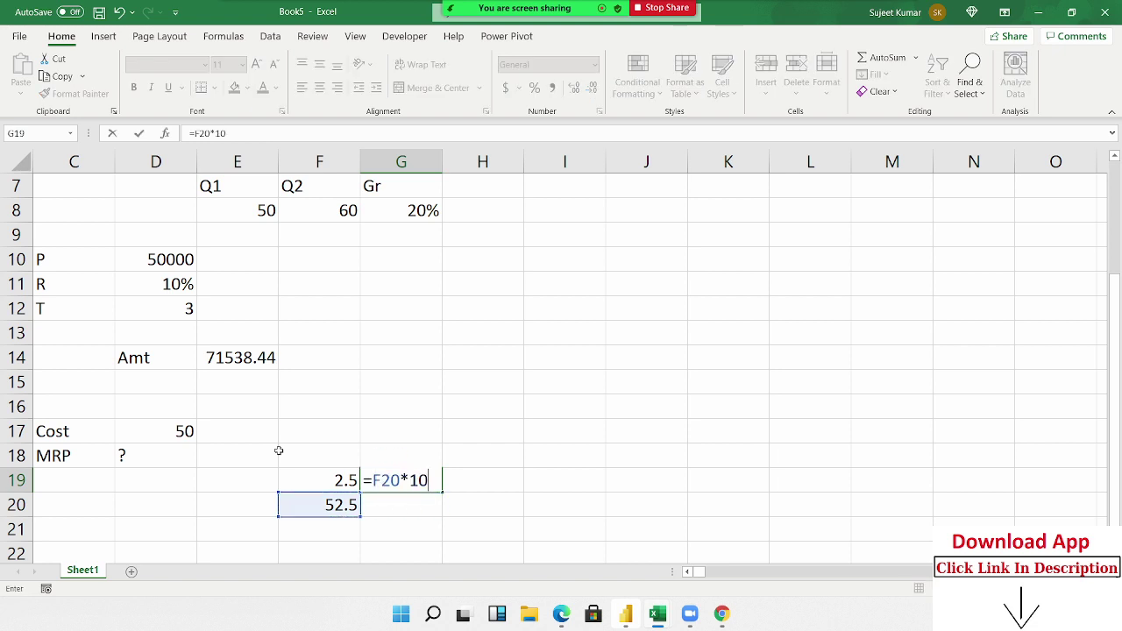
type("%")
key("Return")
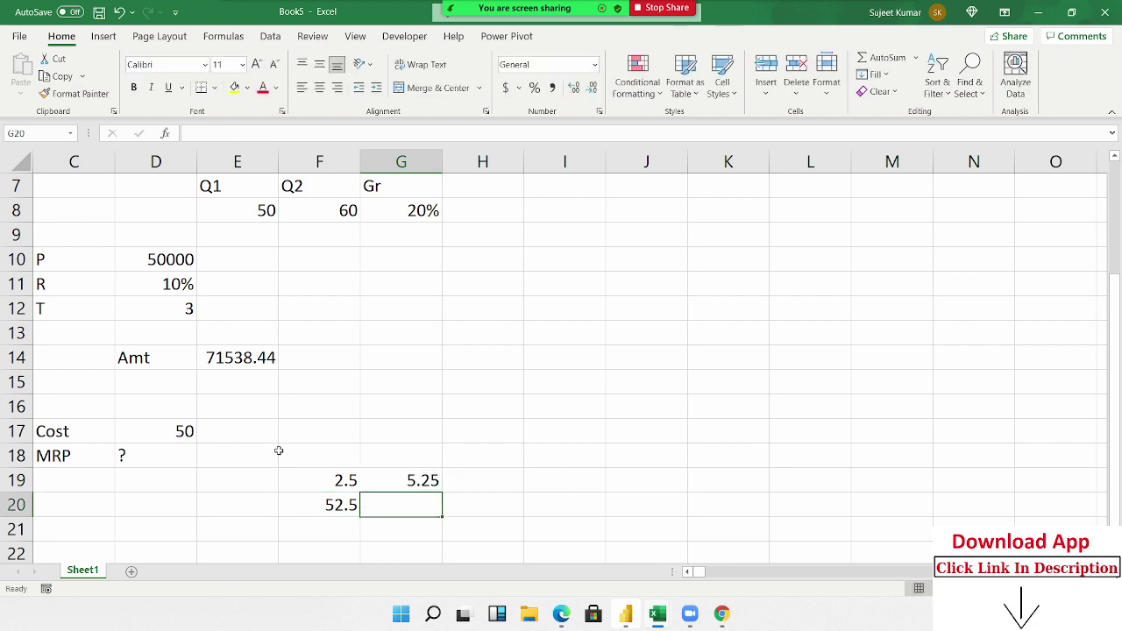
type("=")
key("Left")
type("+")
key("Up")
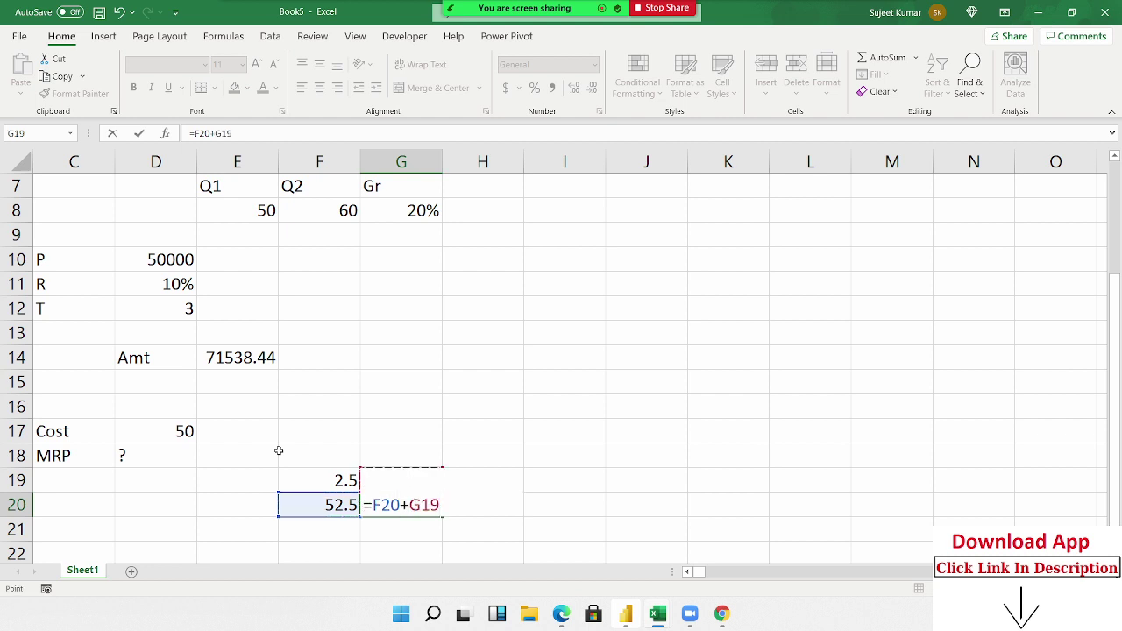
key("Return")
Add a 15% markup =G20*15% (8.6625) in H19 and total =G20+H19 (66.4125) in H20
key("Up")
key("Right")
key("Up")
type("=")
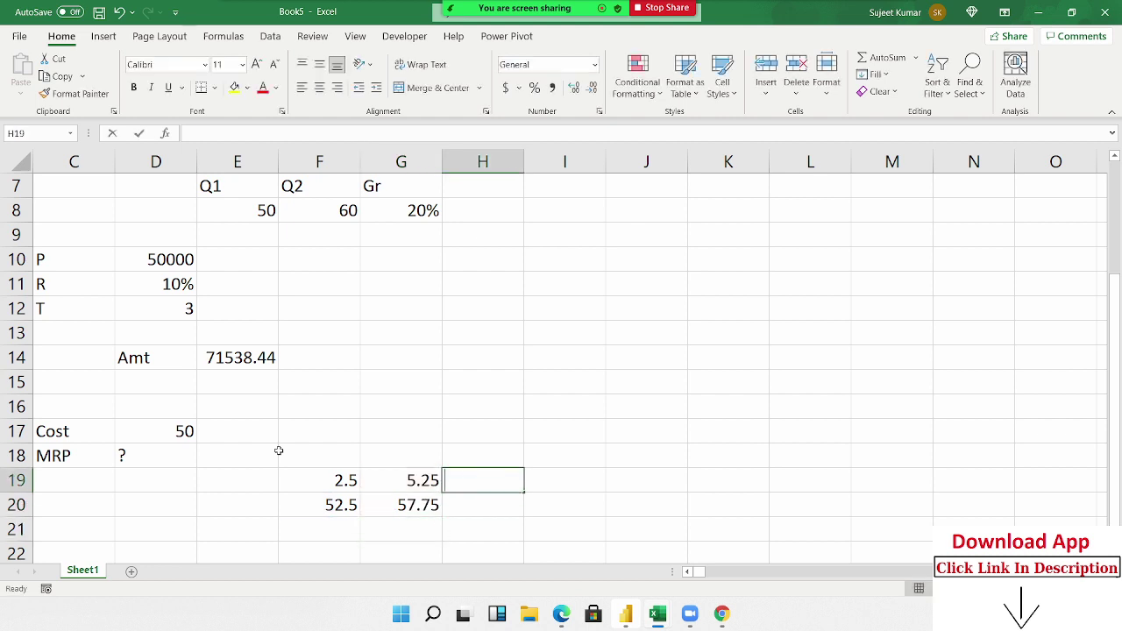
key("Down")
key("Left")
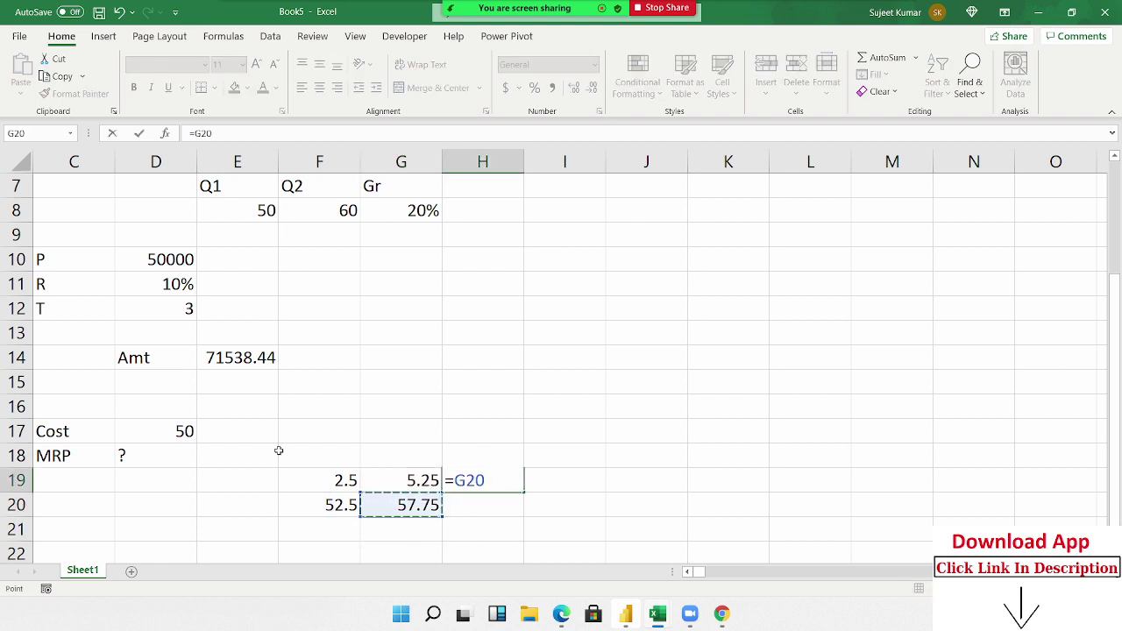
type("*")
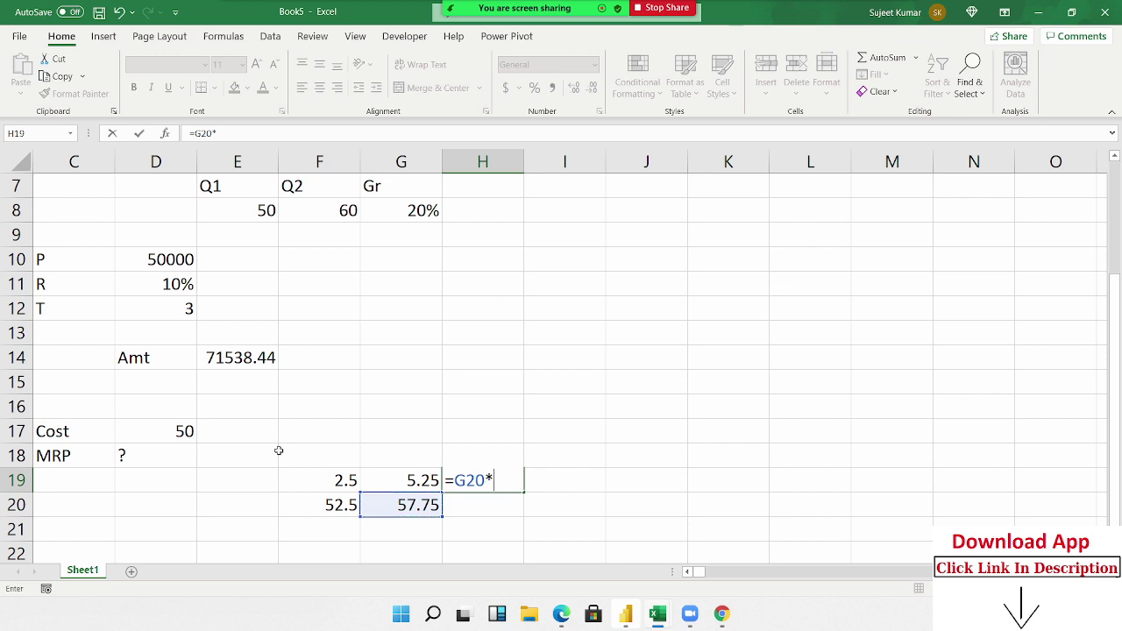
type("15")
type("%")
key("Return")
type("=")
key("Left")
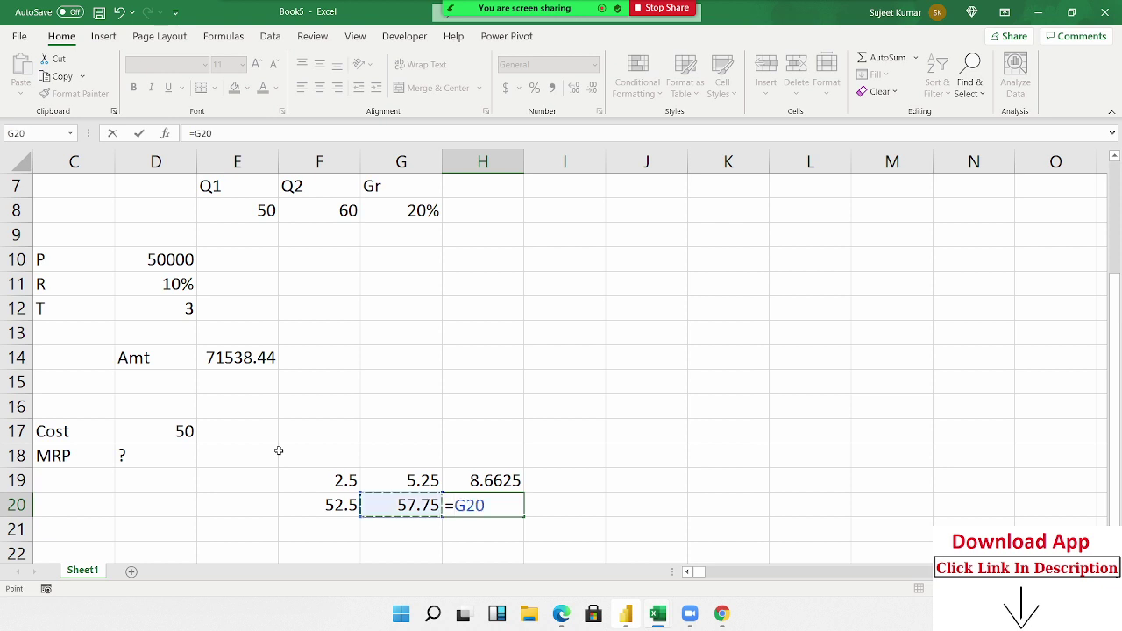
type("+")
key("Up")
key("Return")
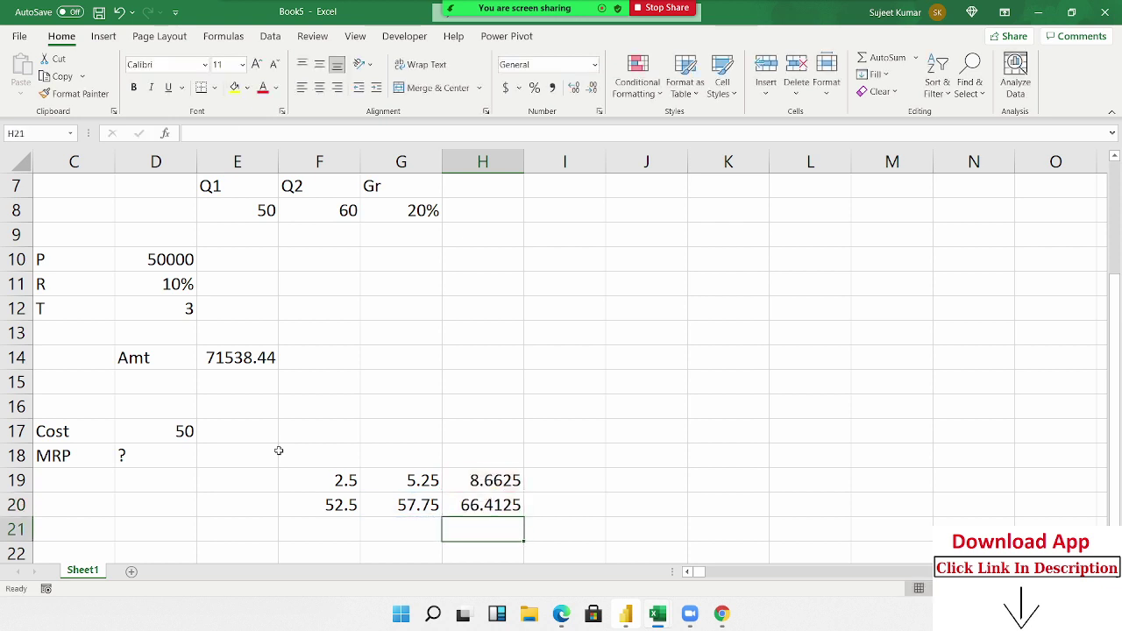
Add a 20% markup =H20*20% (13.2825) in I19 and final total =H20+I19 (79.695) in I20
key("Up")
key("Right")
key("Up")
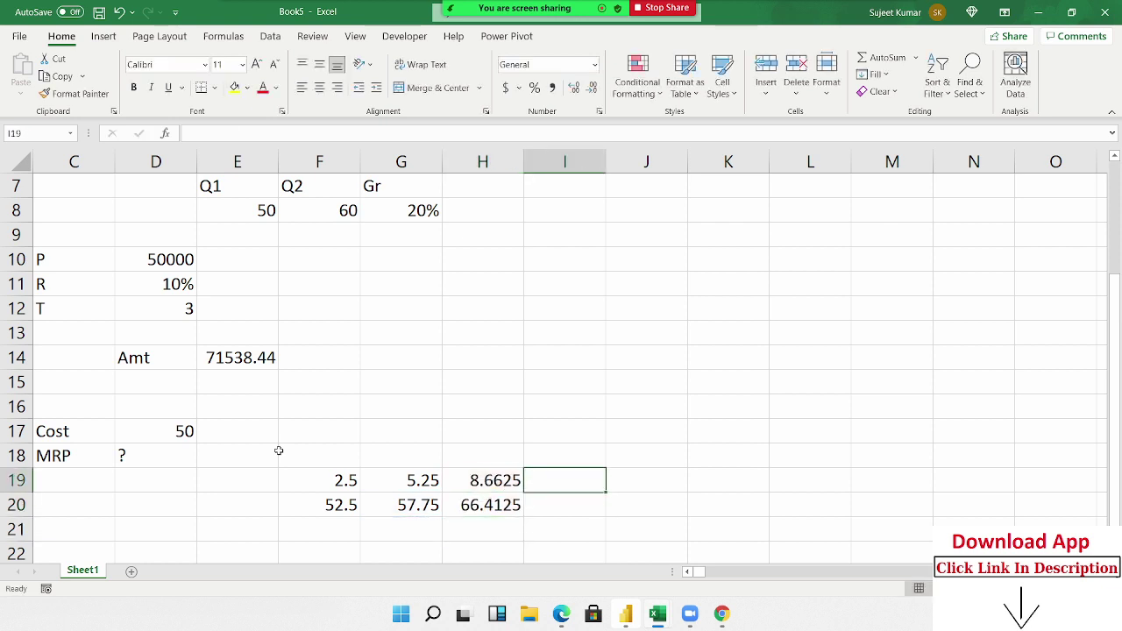
type("=")
key("Left")
key("Down")
type("*")
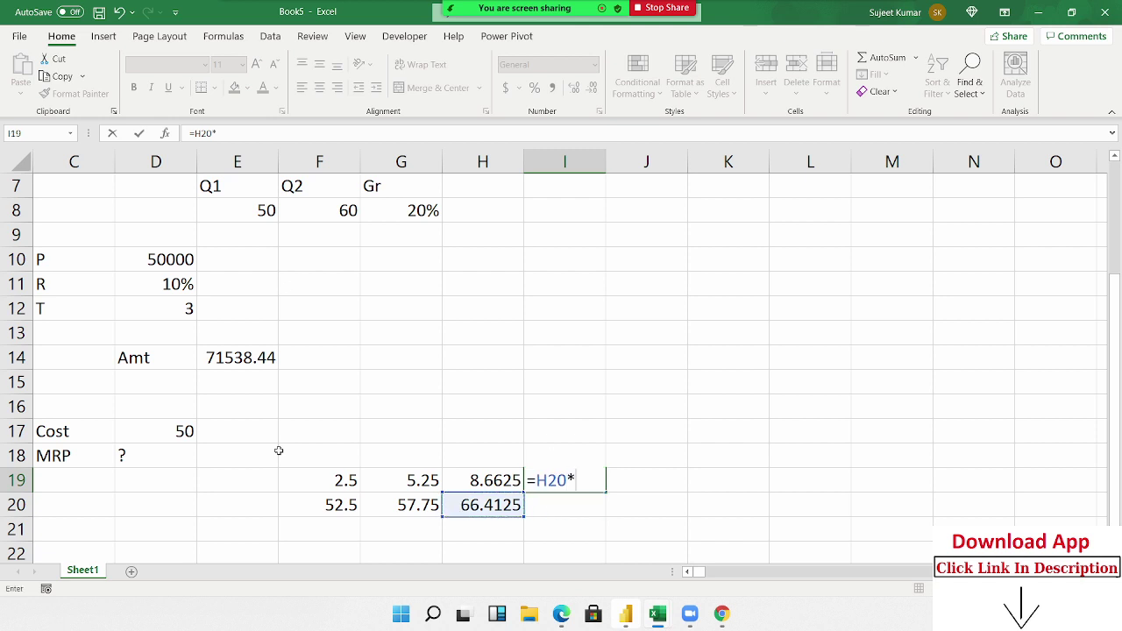
type("20%")
key("Return")
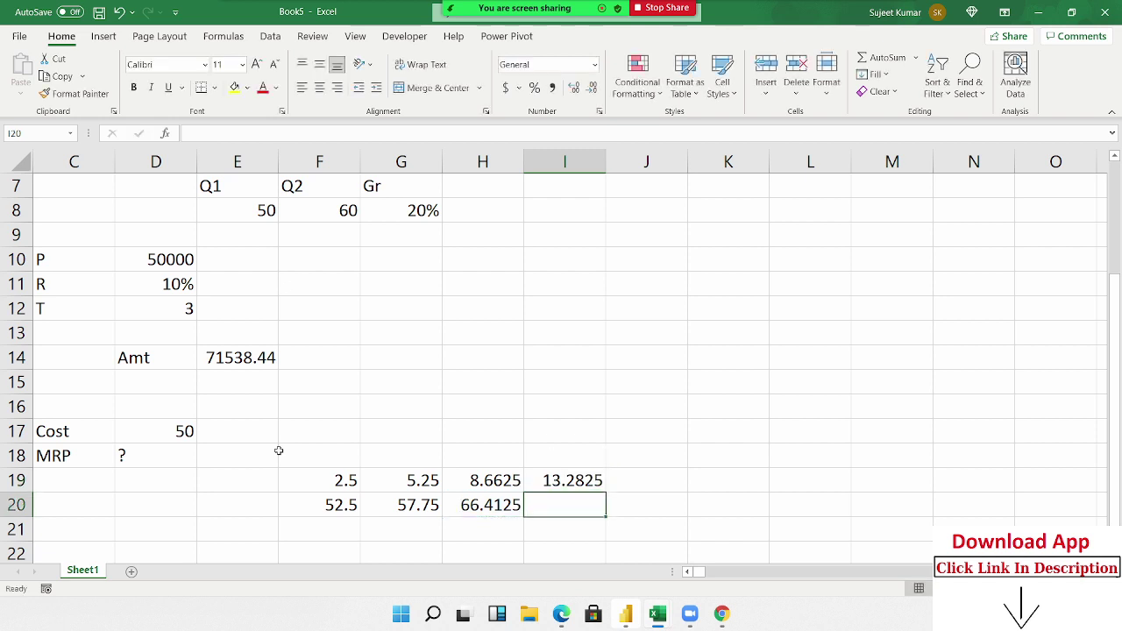
type("=")
key("Left")
type("+")
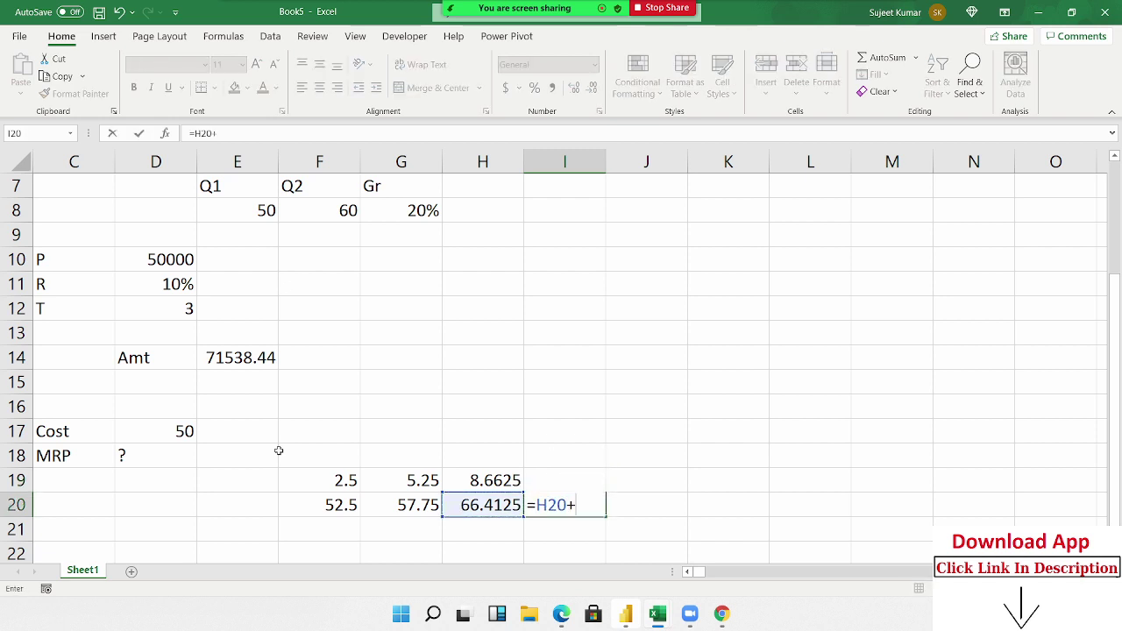
key("Up")
key("ctrl+Return")
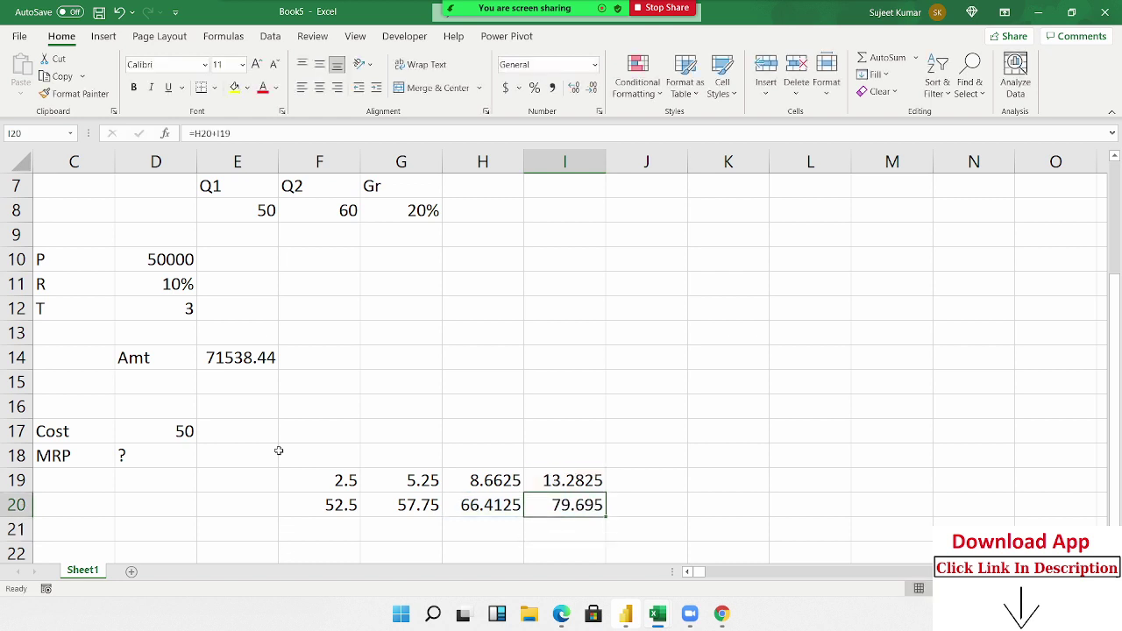
Select the F19:I20 helper block, ending on the 5% markup cell F19
key("Left")
key("Left")
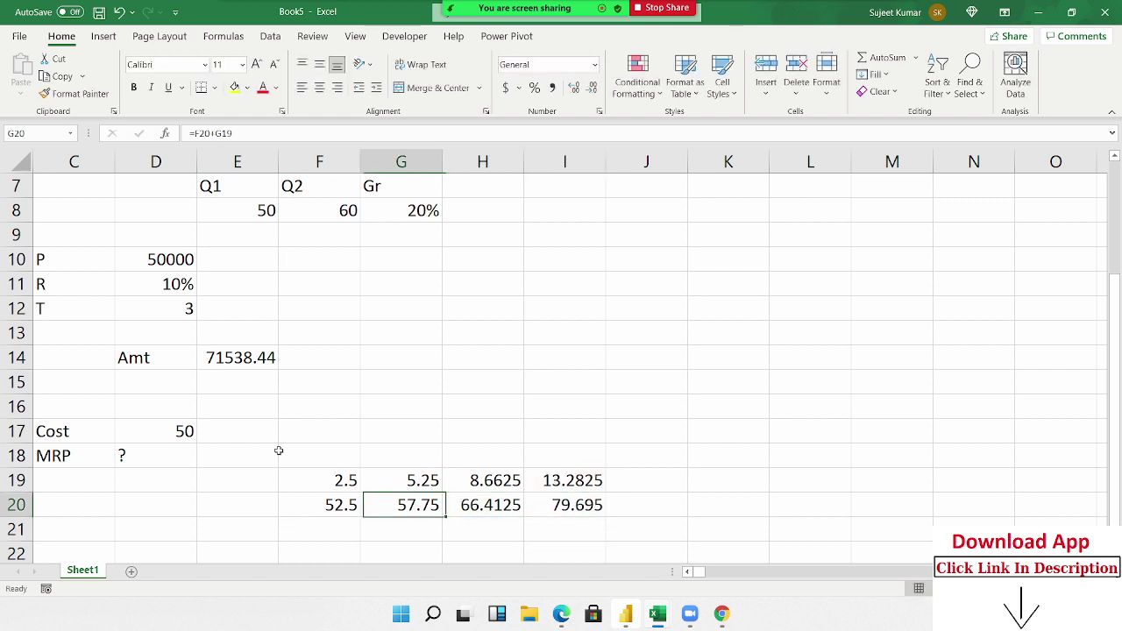
key("Up")
key("Up")
key("Left")
key("Down")
key("ctrl+shift+Right")
key("shift+Down")
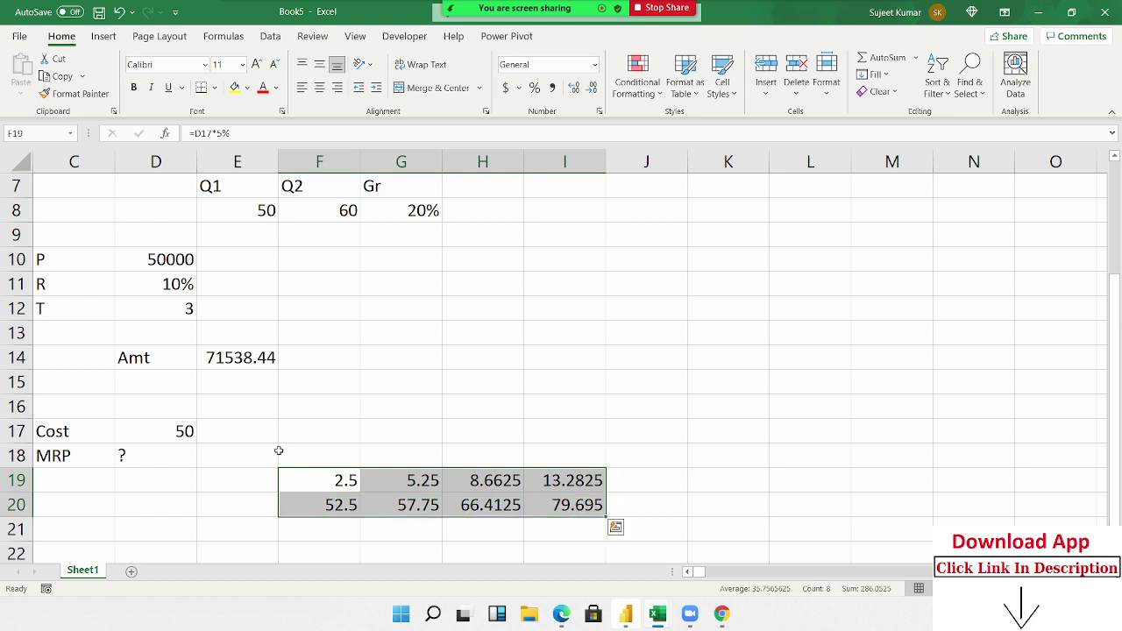
key("Up")
key("Down")
Copy the D17*5% expression from F19's formula, leaving F19 unchanged
scroll(295, 456, "down", 1)
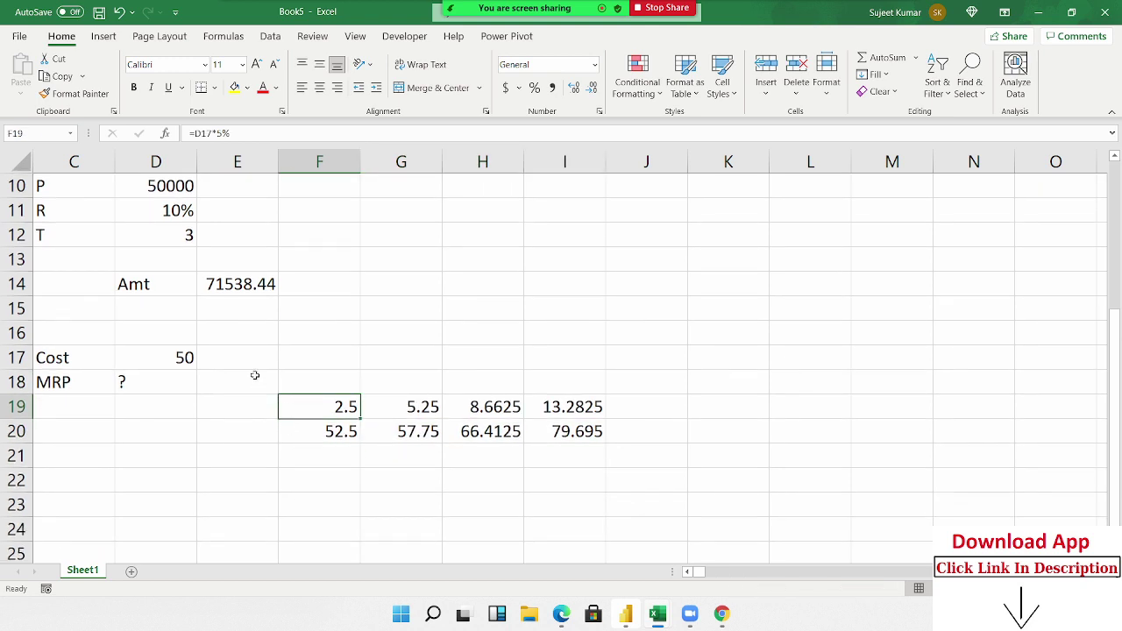
left_click(226, 286)
left_click(328, 407)
double_click(328, 407)
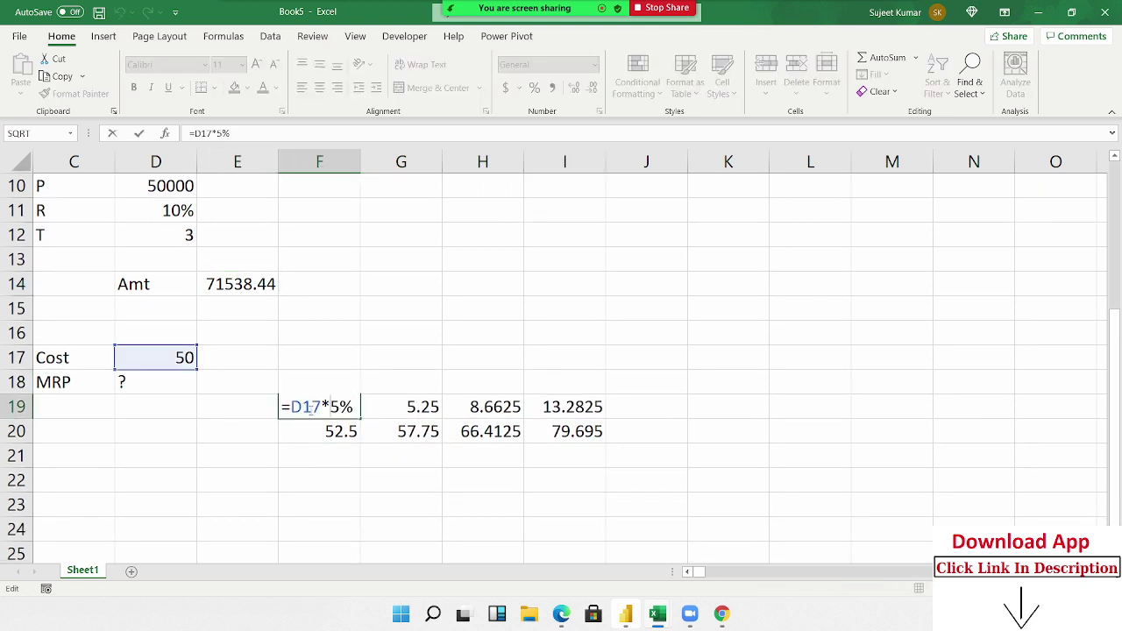
left_click_drag(292, 409, 354, 410)
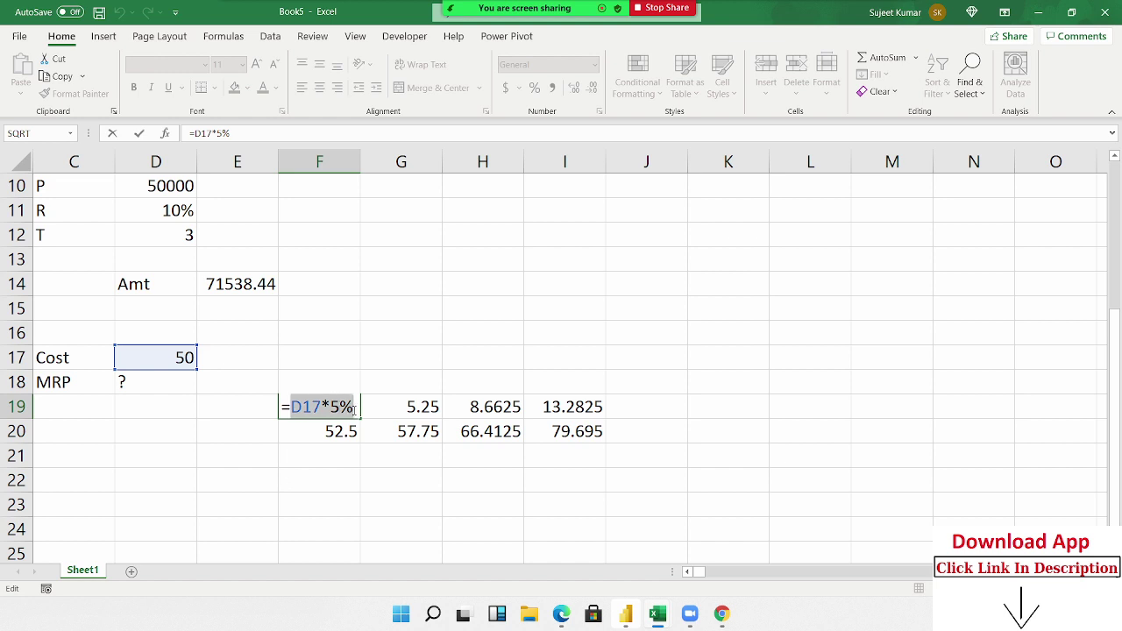
key("ctrl+c")
key("Escape")
Replace F19 in F20's formula with (D17*5%), keeping 52.5, and clear the F19 helper
left_click(339, 430)
double_click(339, 431)
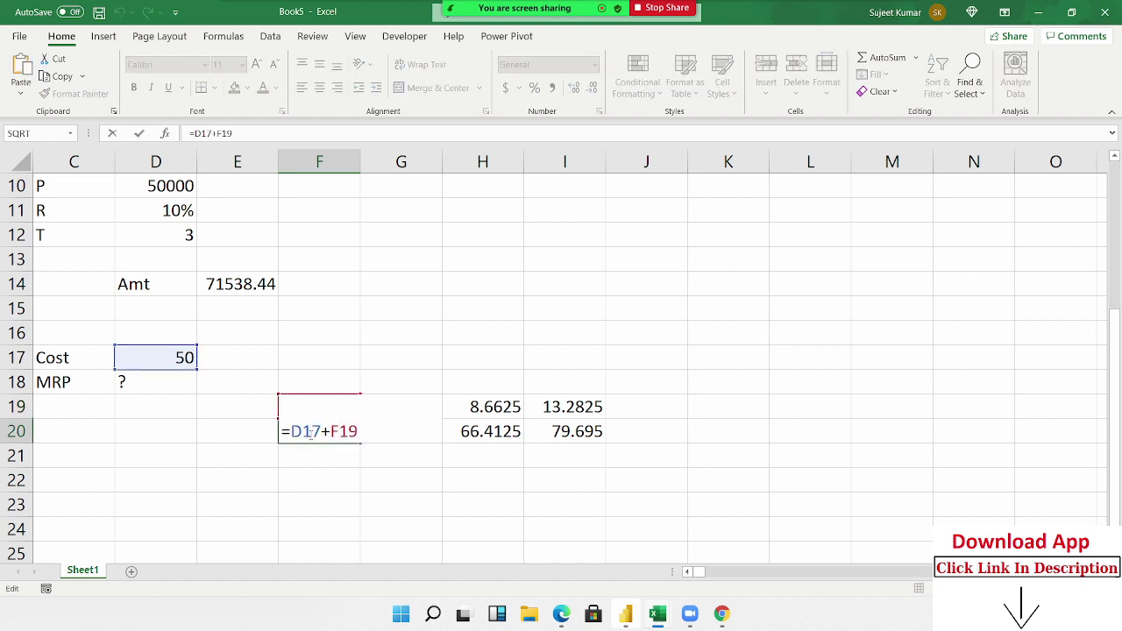
key("Escape")
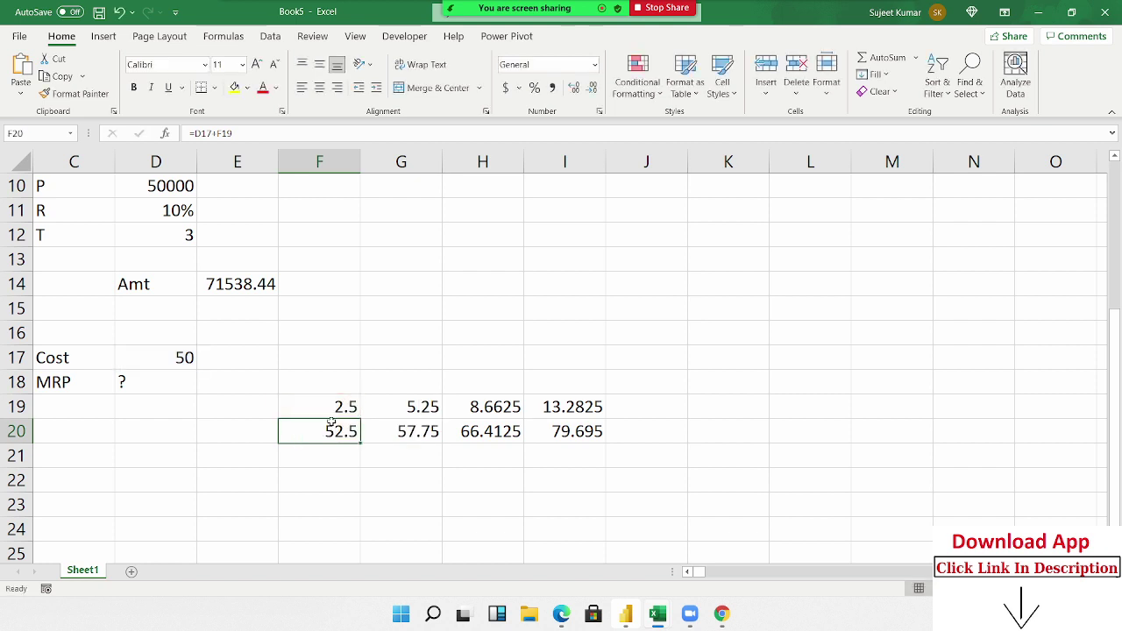
double_click(332, 424)
double_click(345, 431)
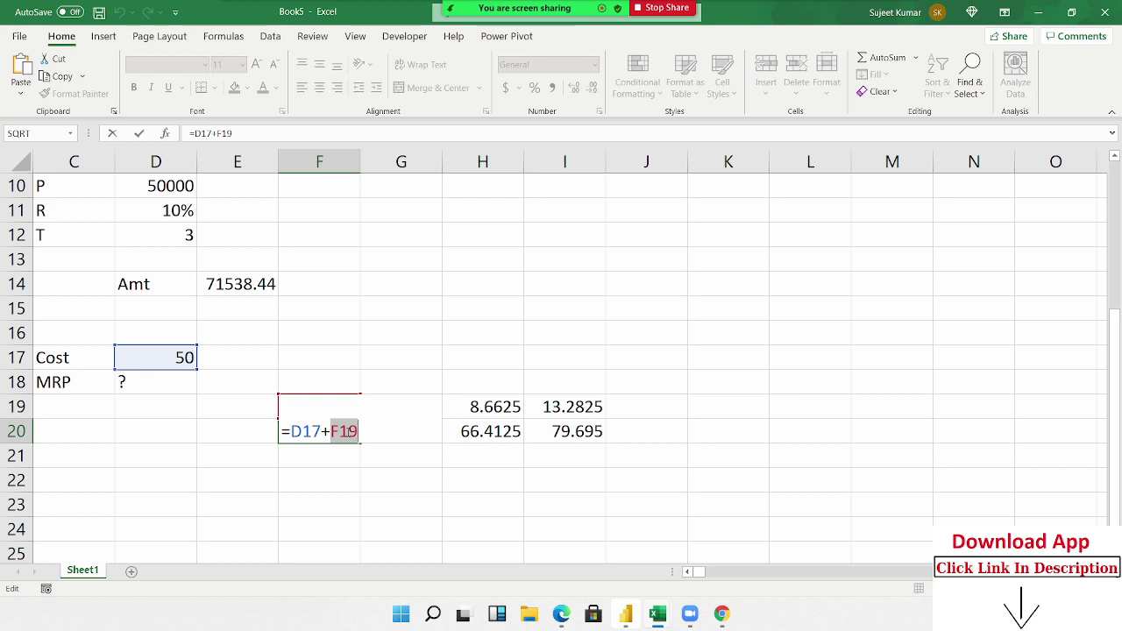
type("(")
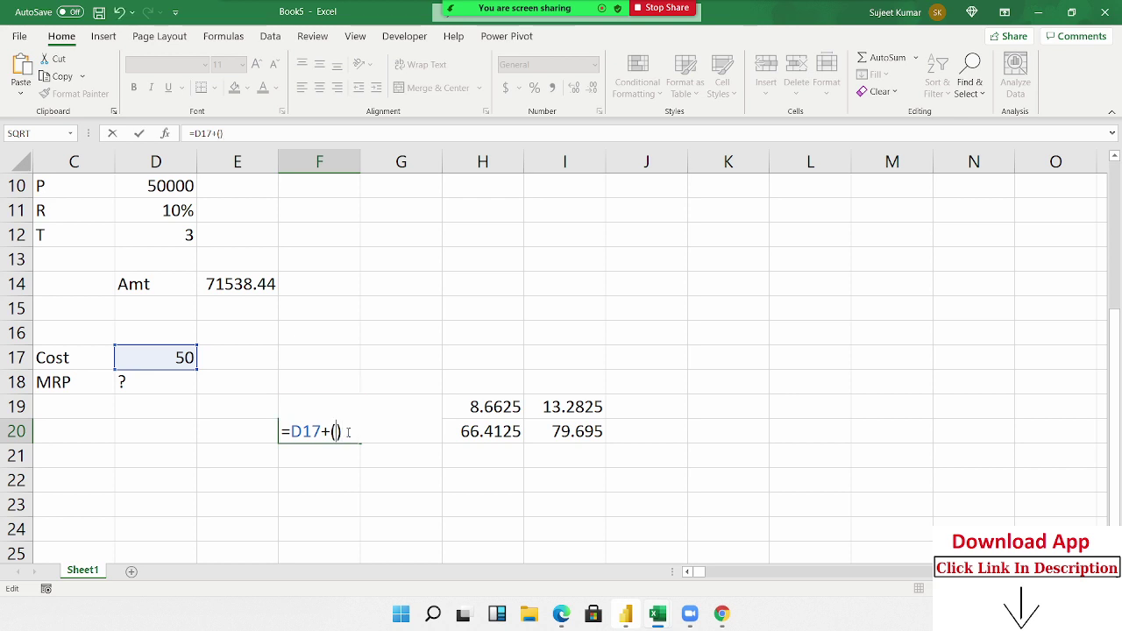
type("D17*5%)")
key("Return")
key("Up")
key("Up")
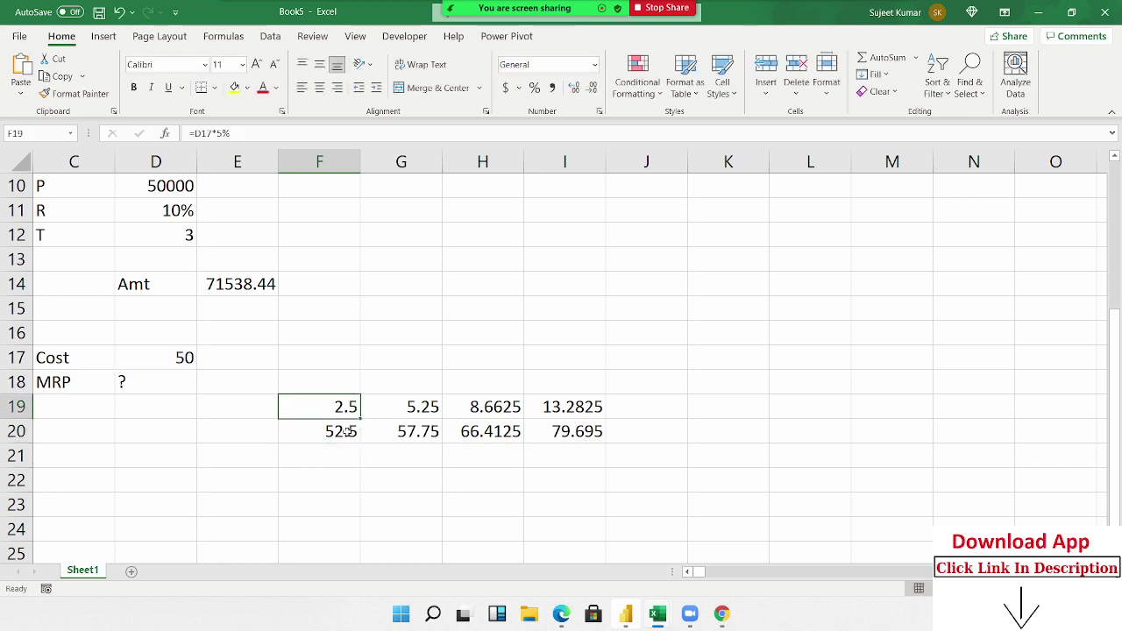
key("Delete")
left_click(346, 431)
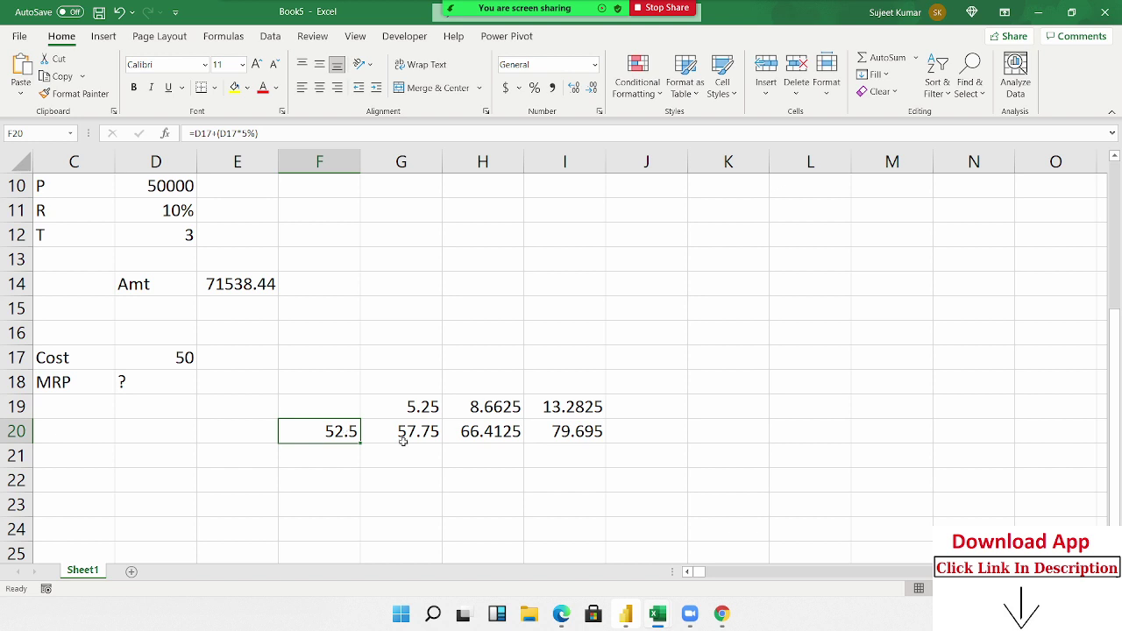
Replace the F20 reference in G19's formula with F20's bracketed cost-plus-5% expression
double_click(319, 434)
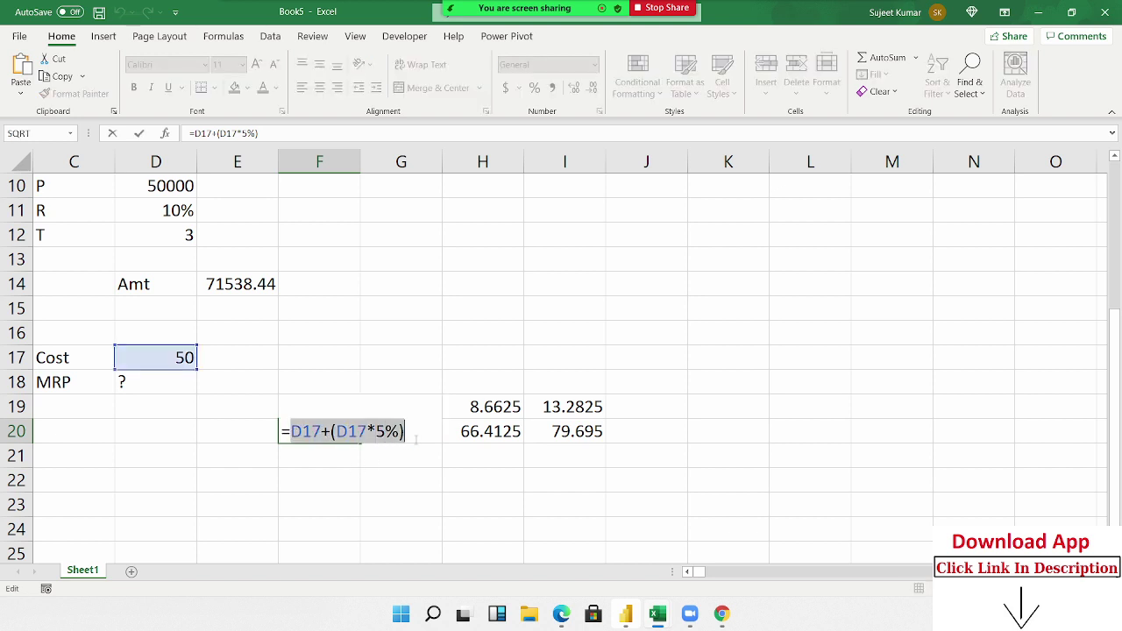
left_click_drag(292, 433, 417, 441)
key("Escape")
left_click(412, 409)
double_click(399, 408)
type("=F20*10%")
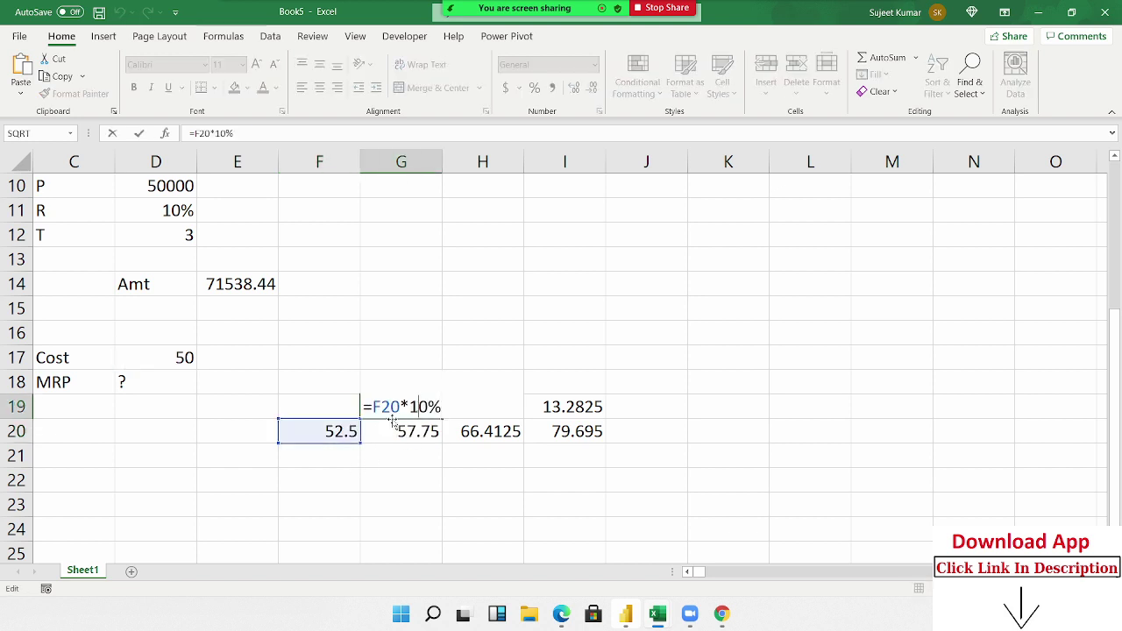
double_click(386, 407)
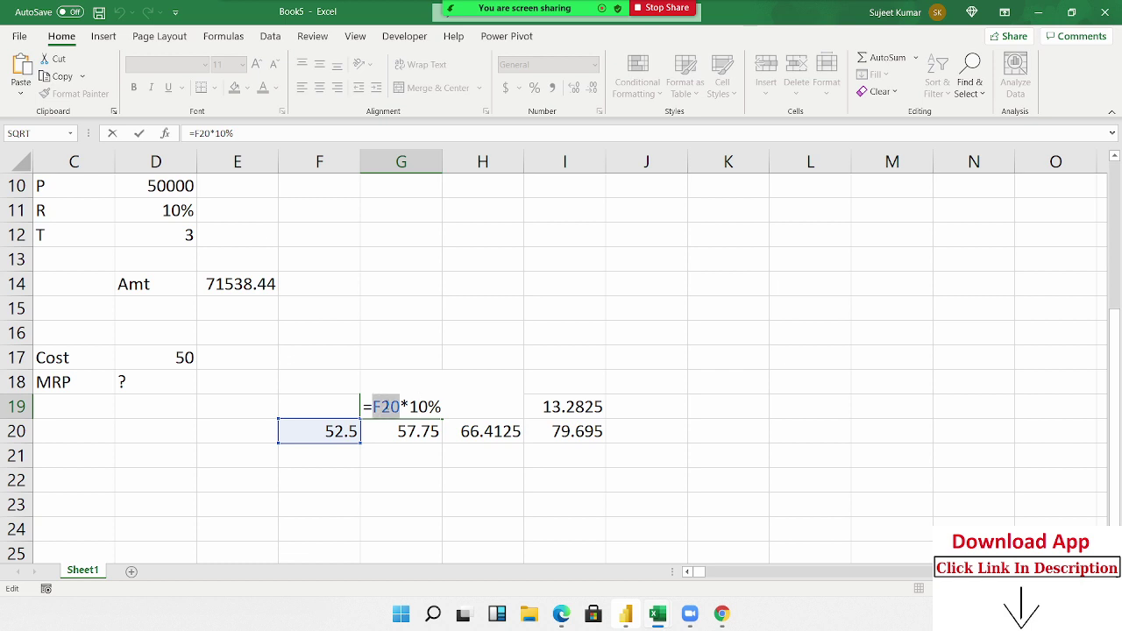
type("()")
key("Left")
key("ctrl+v")
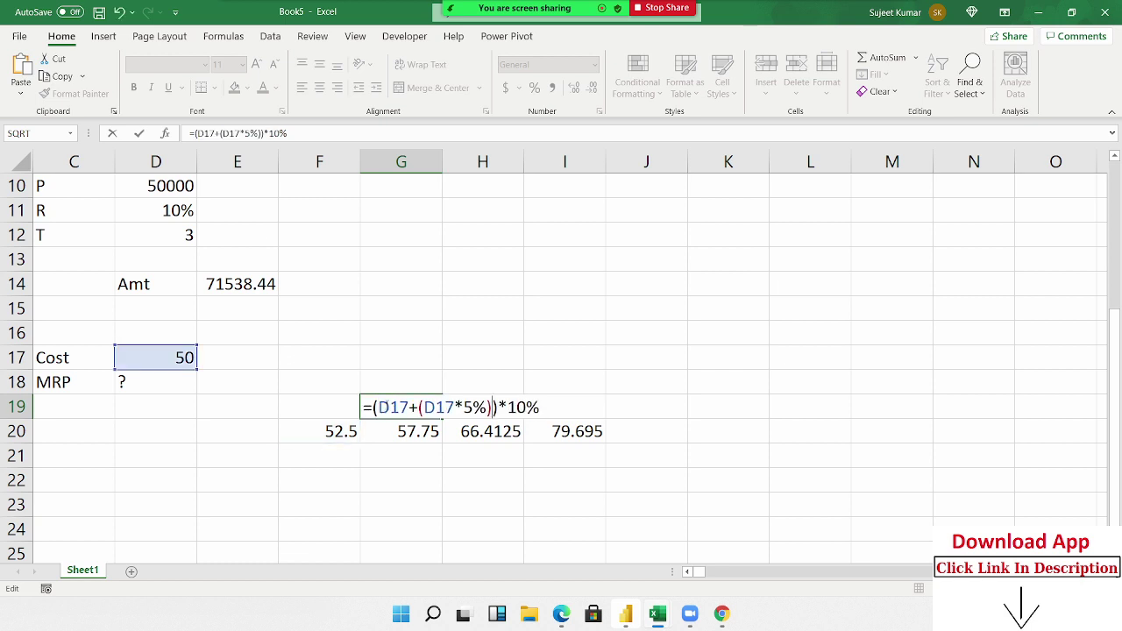
key("Return")
key("Left")
key("Delete")
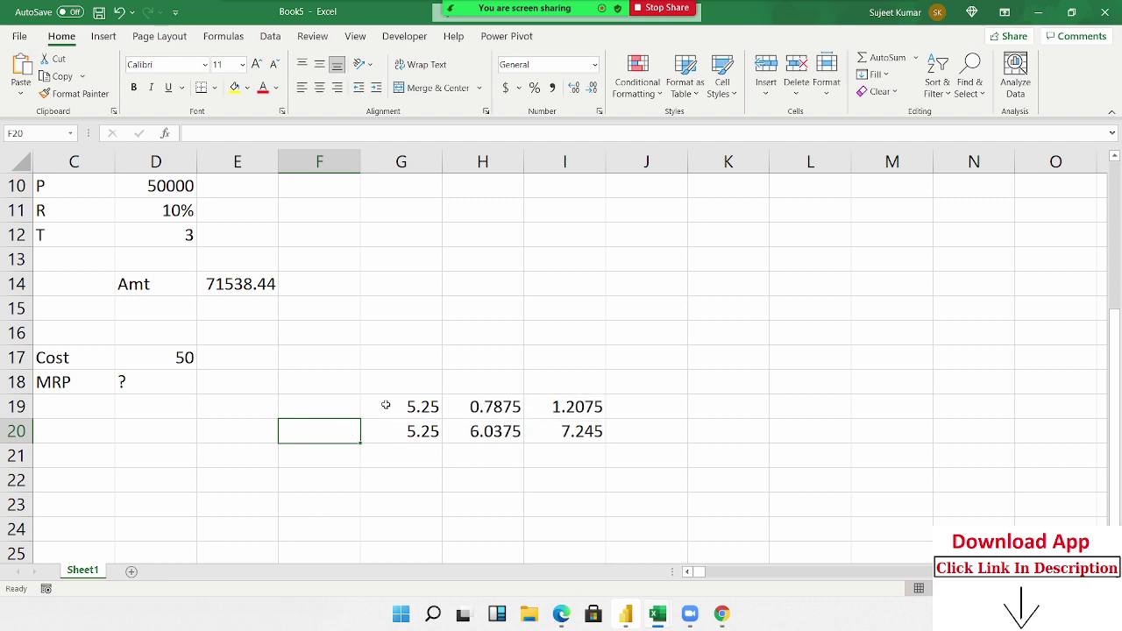
key("ctrl+z")
Substitute the same bracketed cost-plus-5% expression for F20 in G20's formula and clear F20
key("Right")
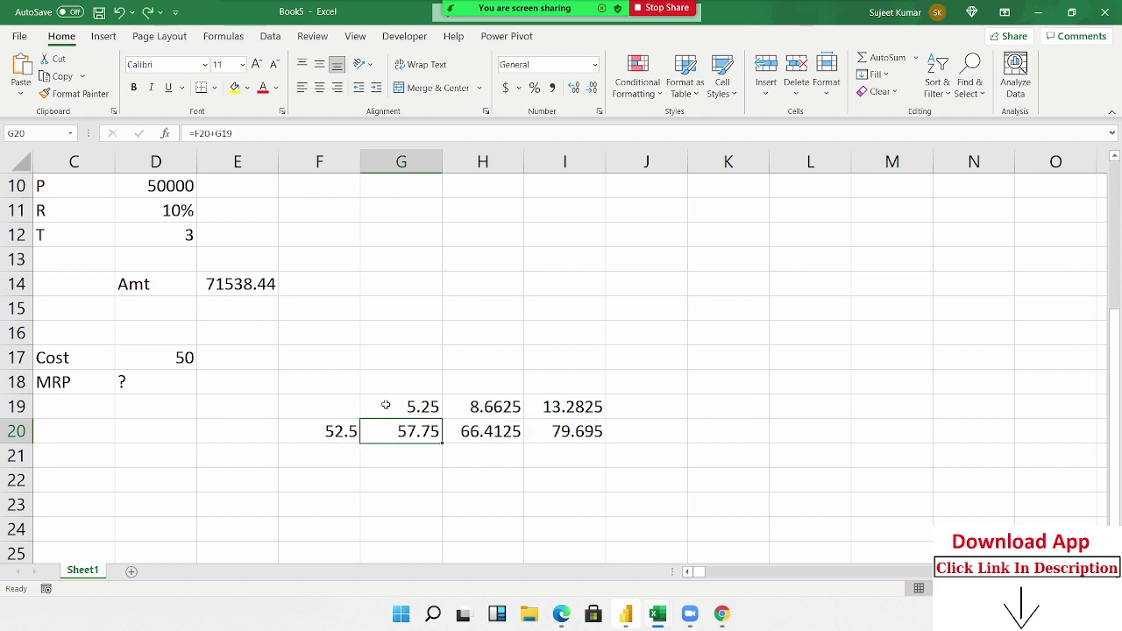
double_click(396, 431)
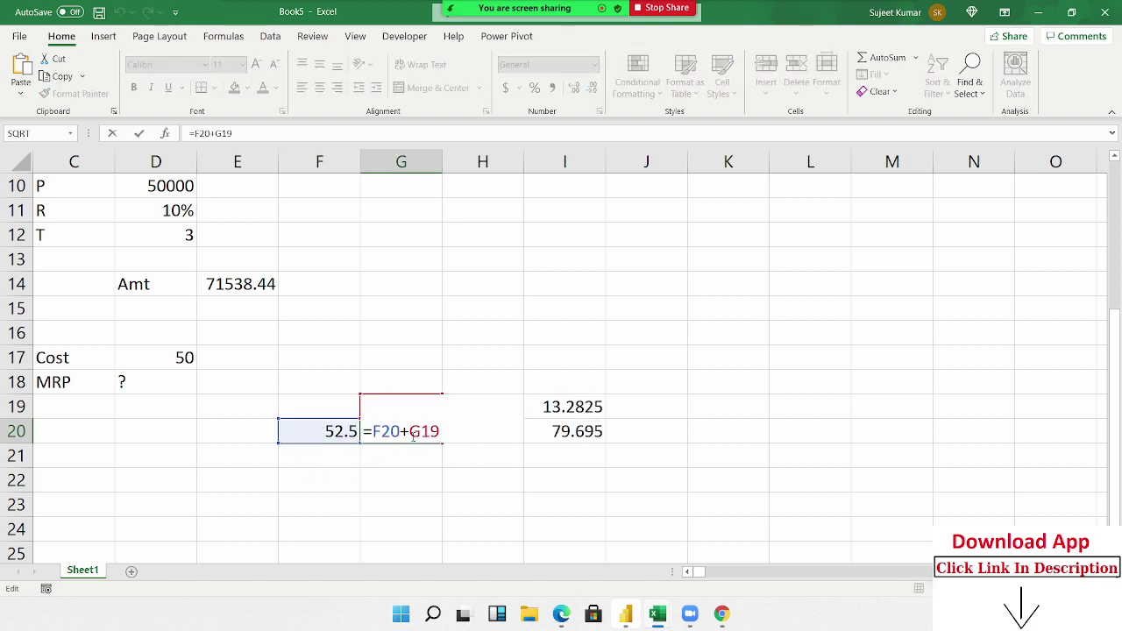
double_click(395, 431)
type("(")
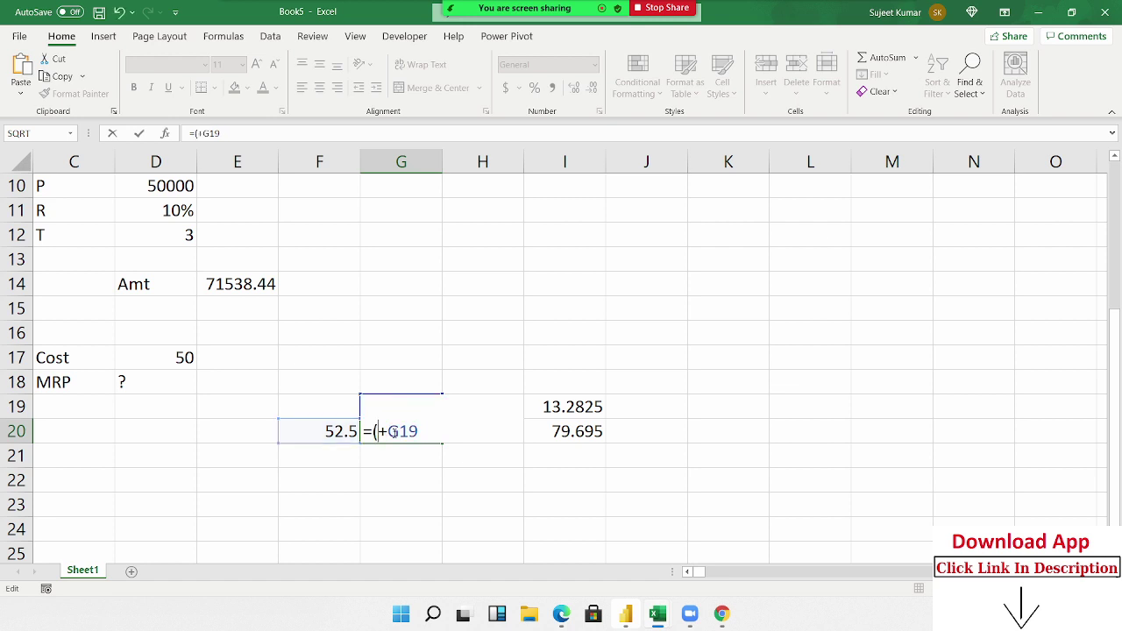
type(")")
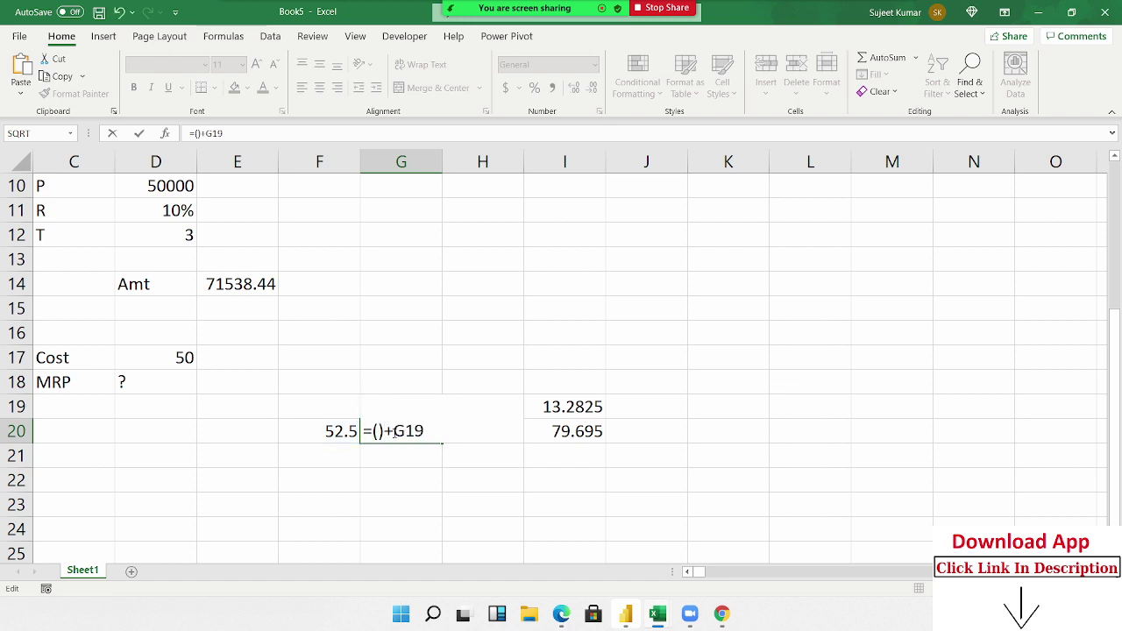
key("Left")
key("ctrl+v")
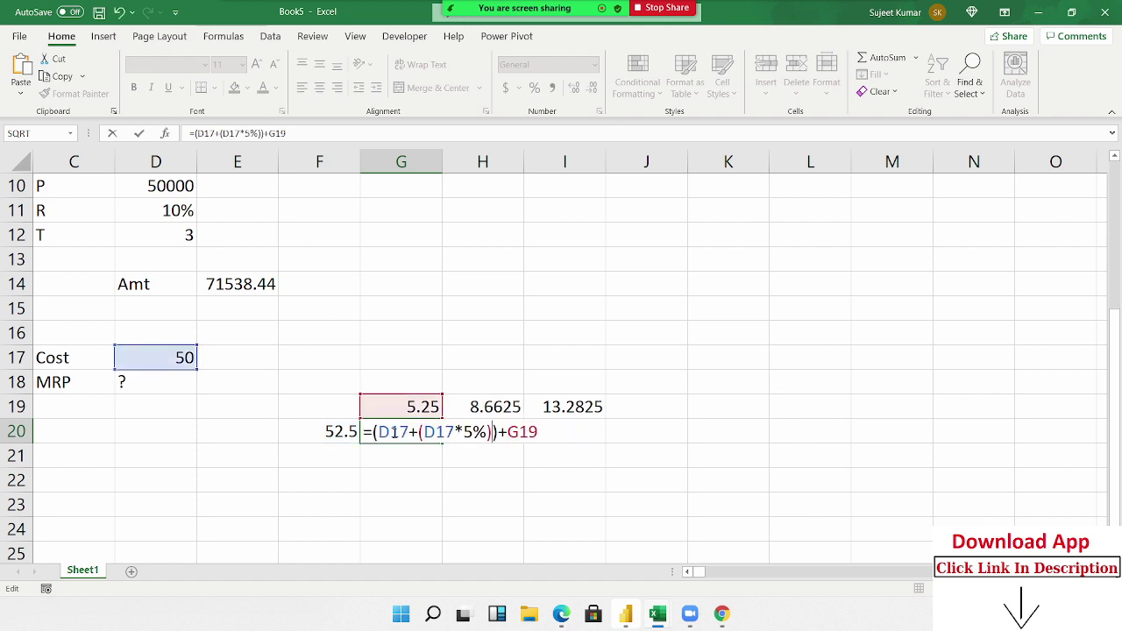
key("Return")
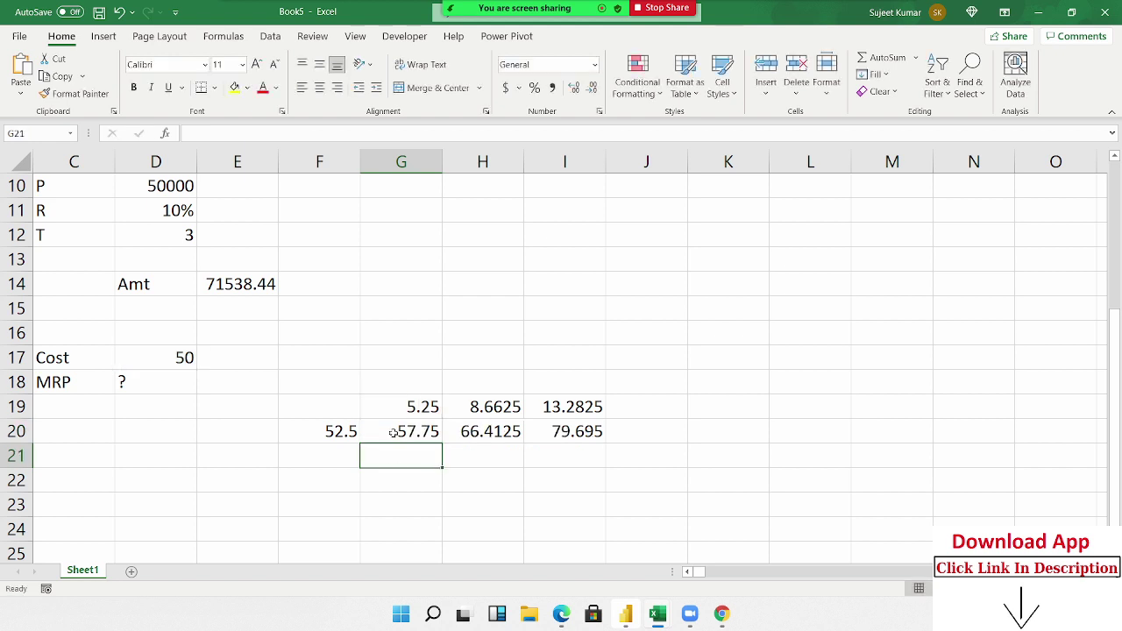
key("Up")
key("Left")
key("Delete")
key("Right")
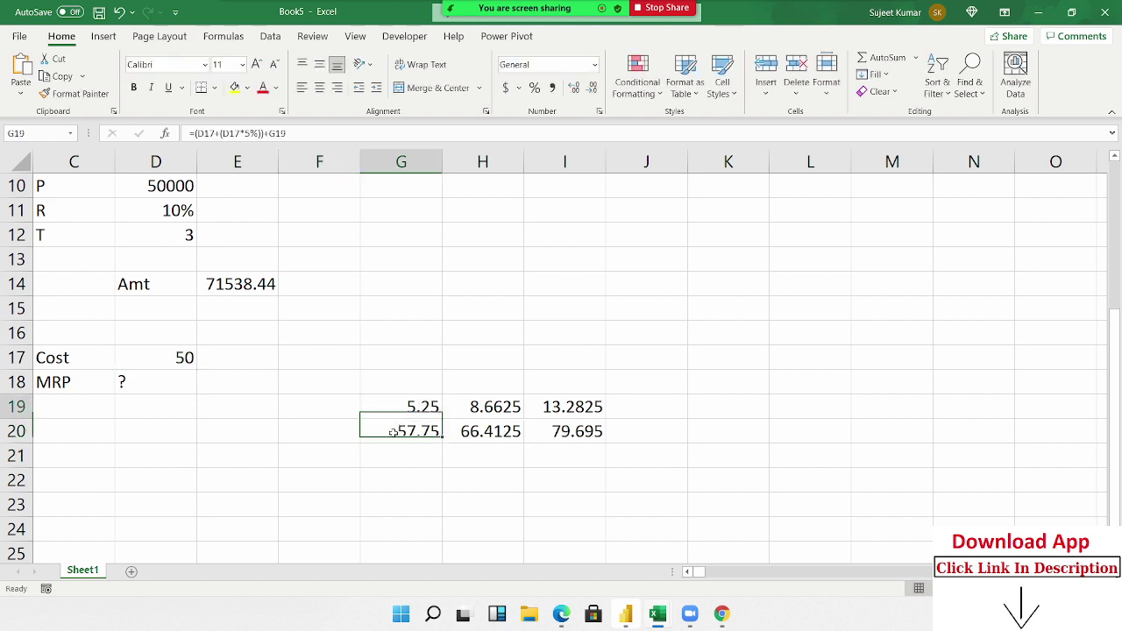
key("Up")
Replace G19 in G20 with ((D17+(D17*5%))*10%), keeping 57.75, and clear the G19 helper
double_click(386, 406)
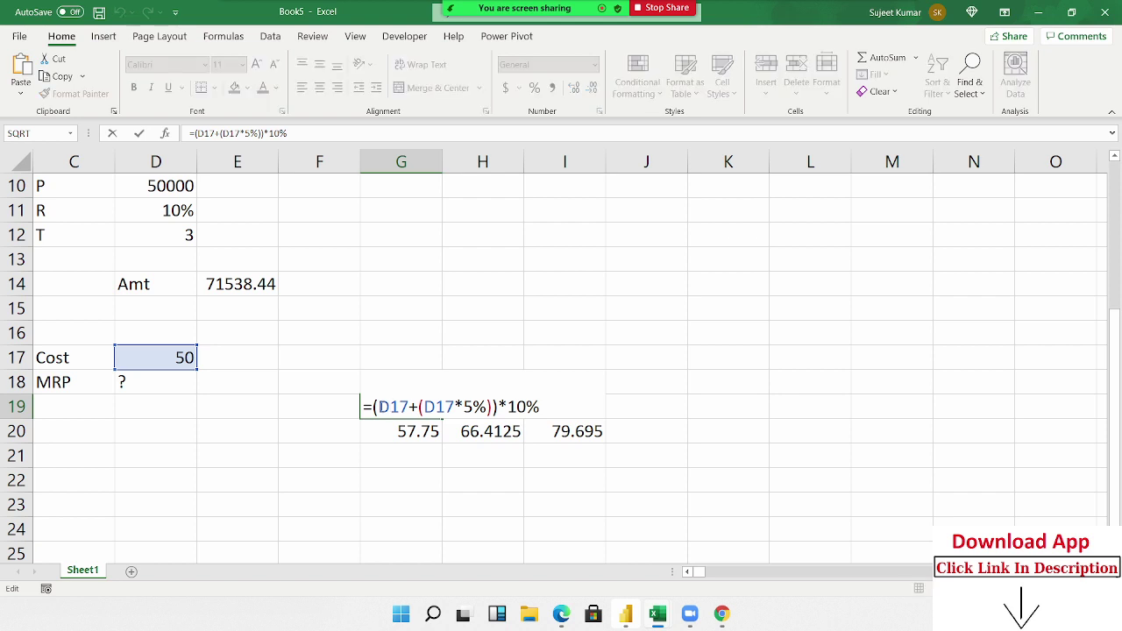
left_click_drag(374, 407, 540, 408)
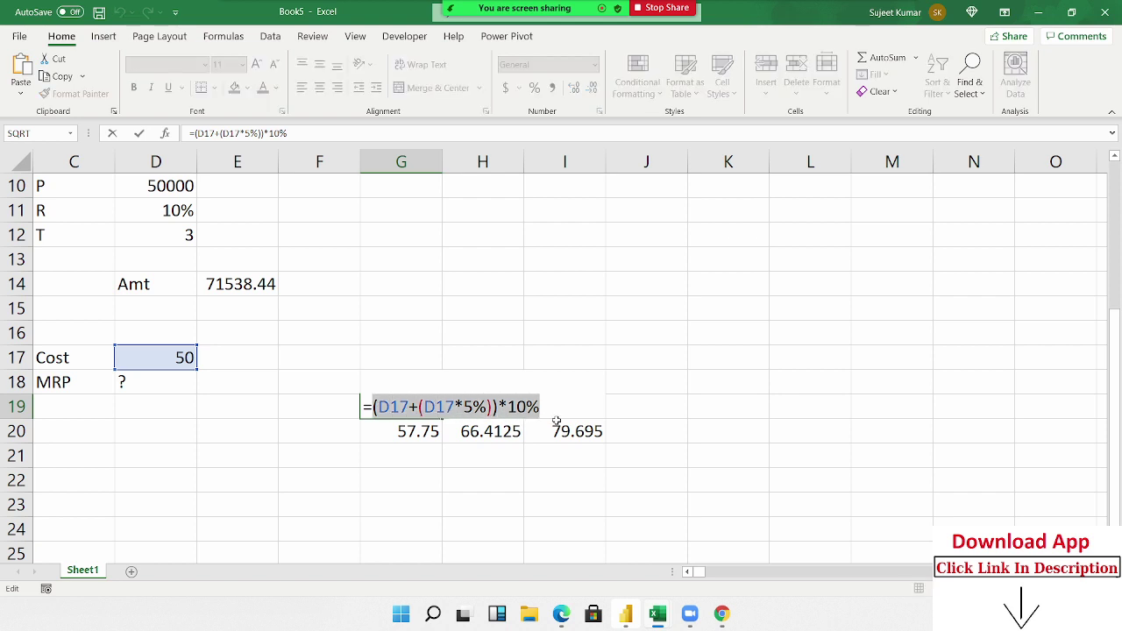
key("Escape")
double_click(429, 434)
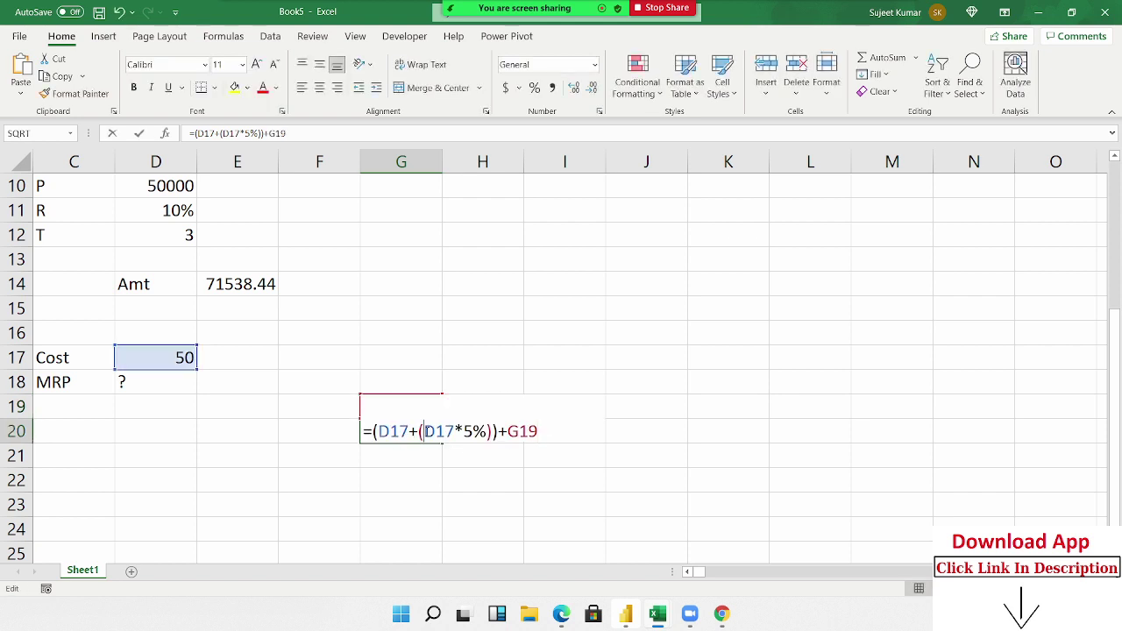
double_click(530, 431)
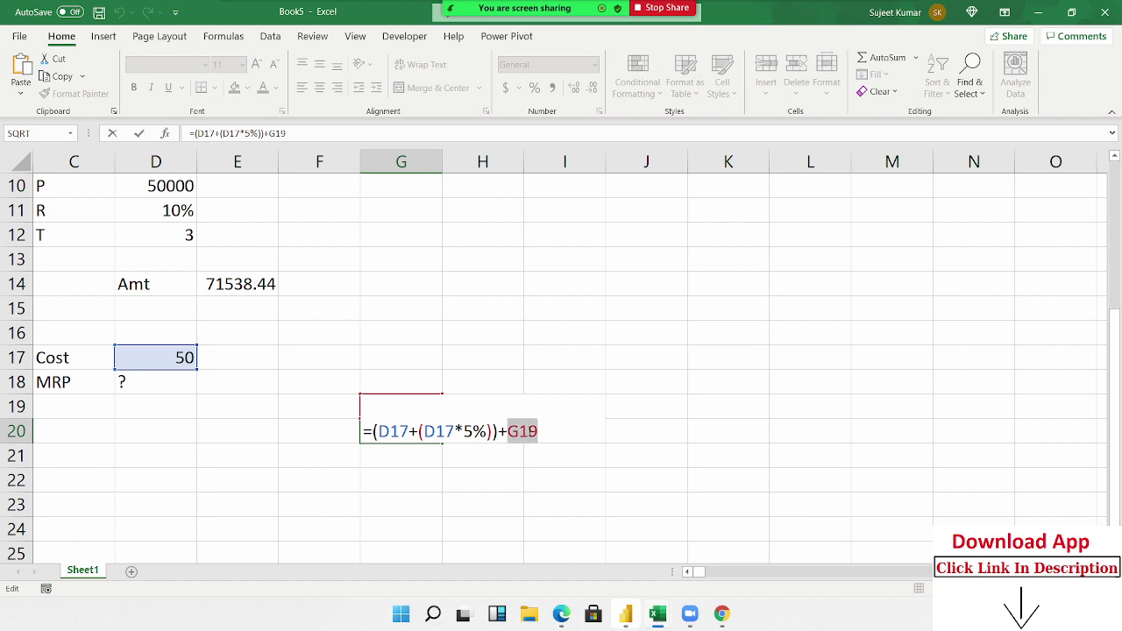
type("()")
key("Left")
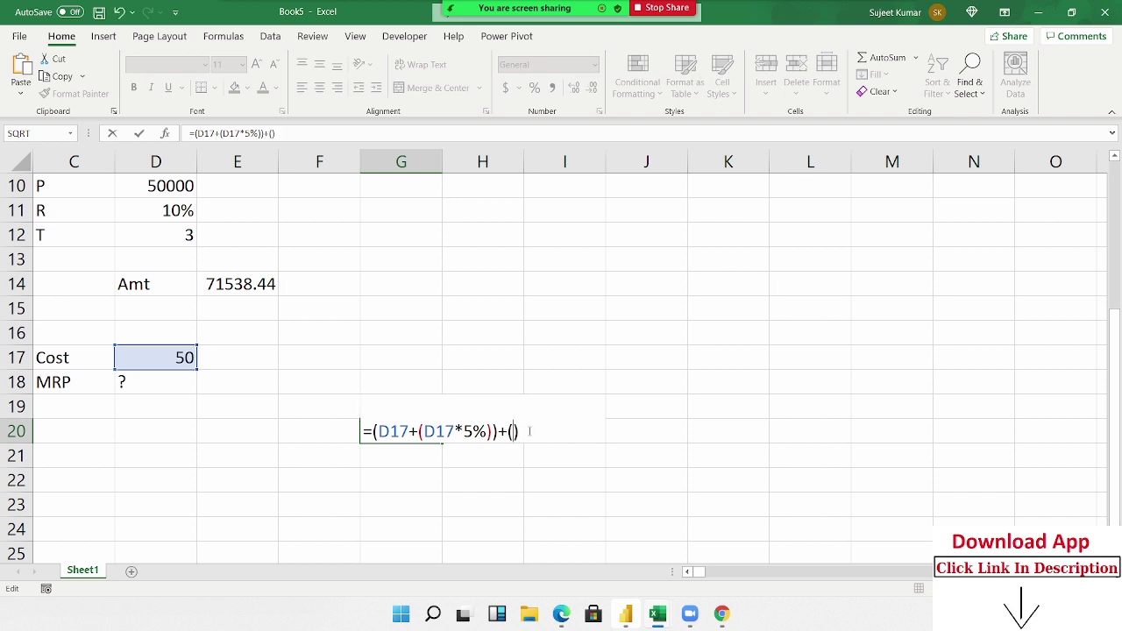
type("(D17+(D17*5%))*10%")
key("Return")
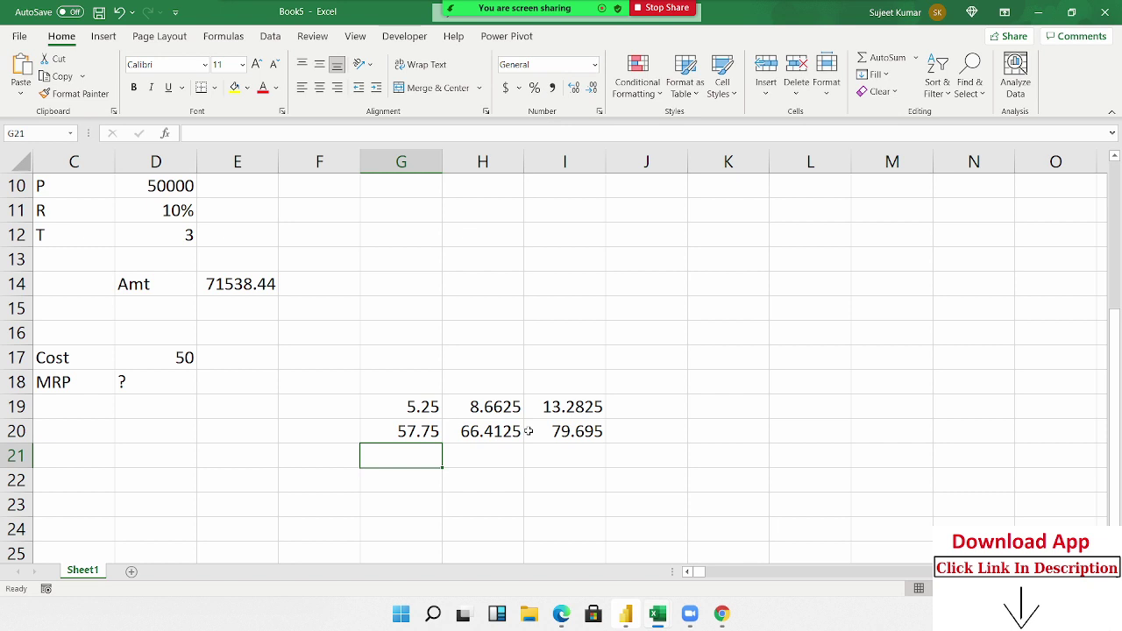
key("Up")
key("Up")
key("Delete")
key("Down")
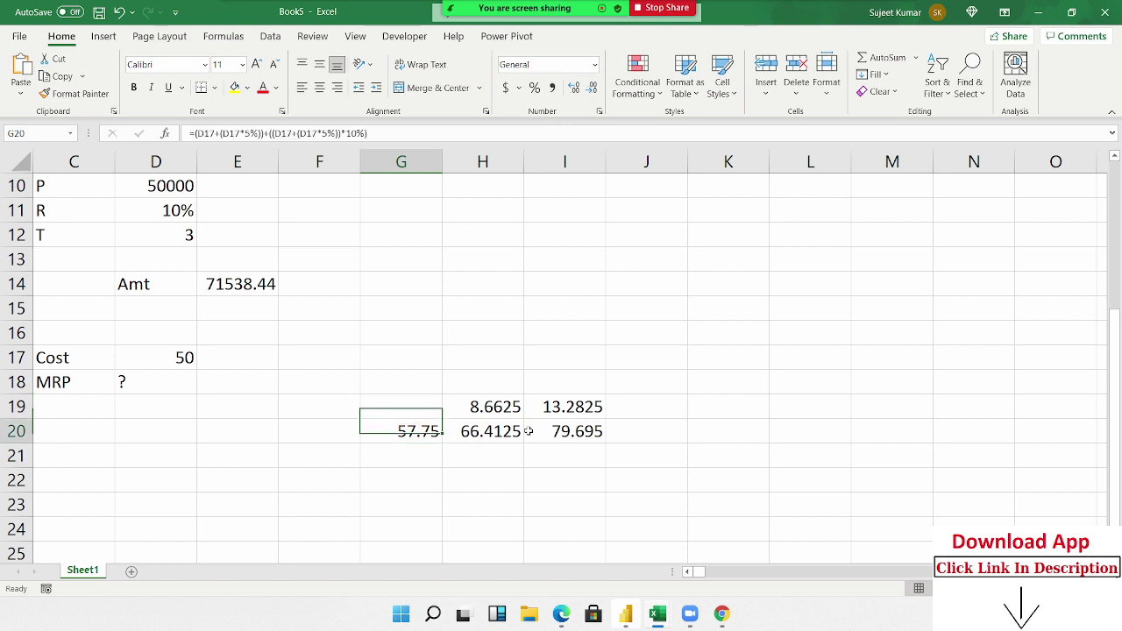
Copy G20's combined expression for reuse in column H
double_click(414, 436)
left_click_drag(372, 431, 776, 421)
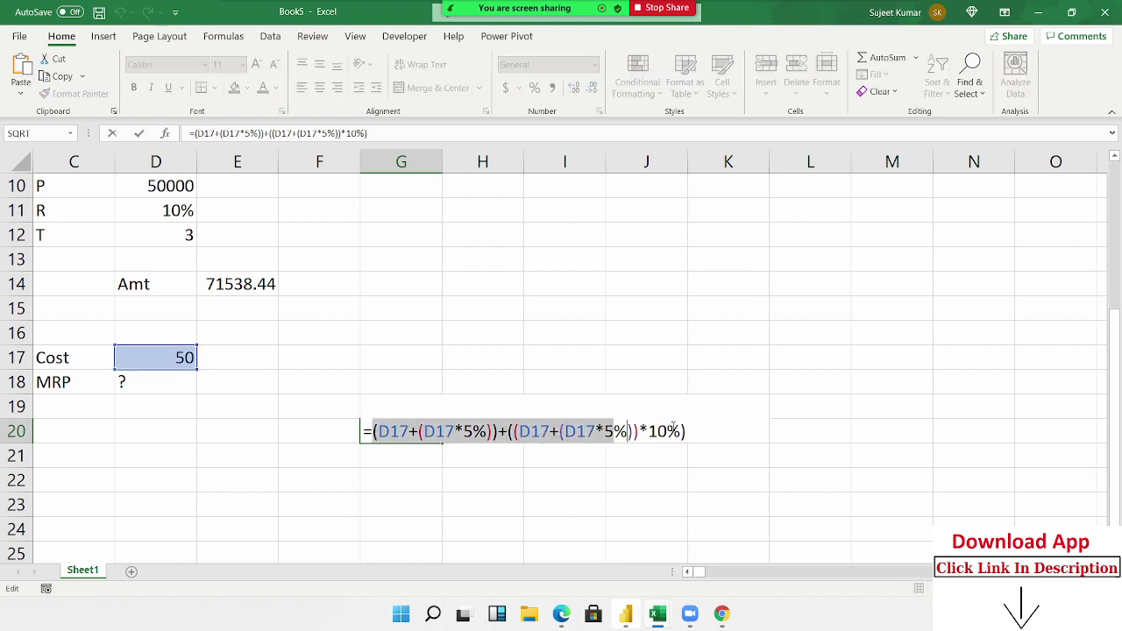
key("Escape")
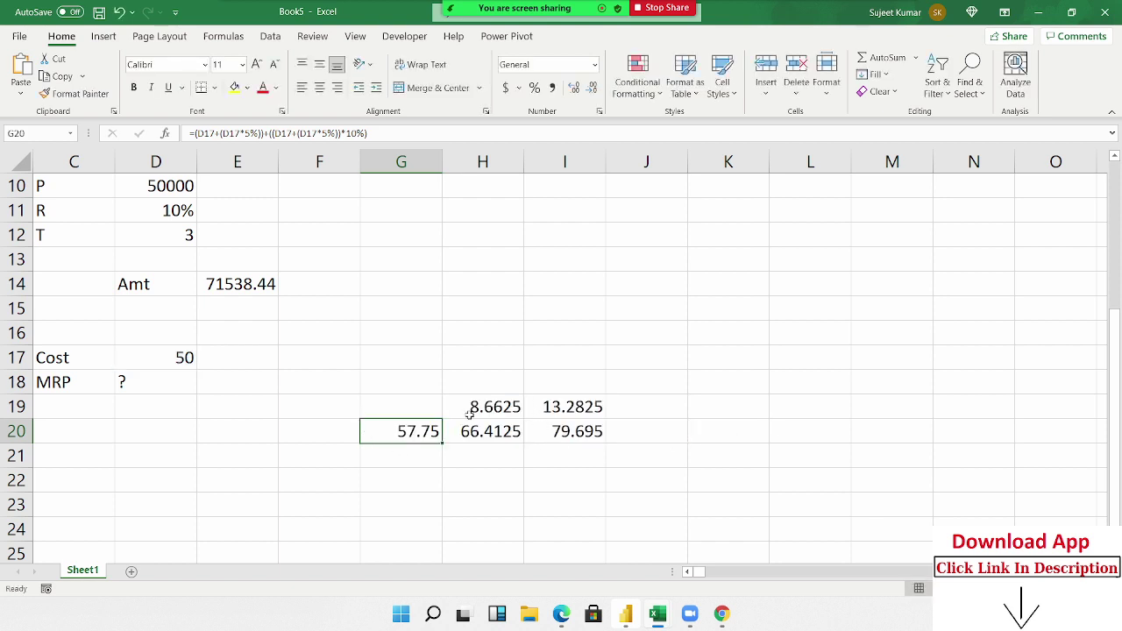
left_click(469, 414)
Replace the G20 reference in H19's formula with G20's pasted expression in brackets
double_click(469, 414)
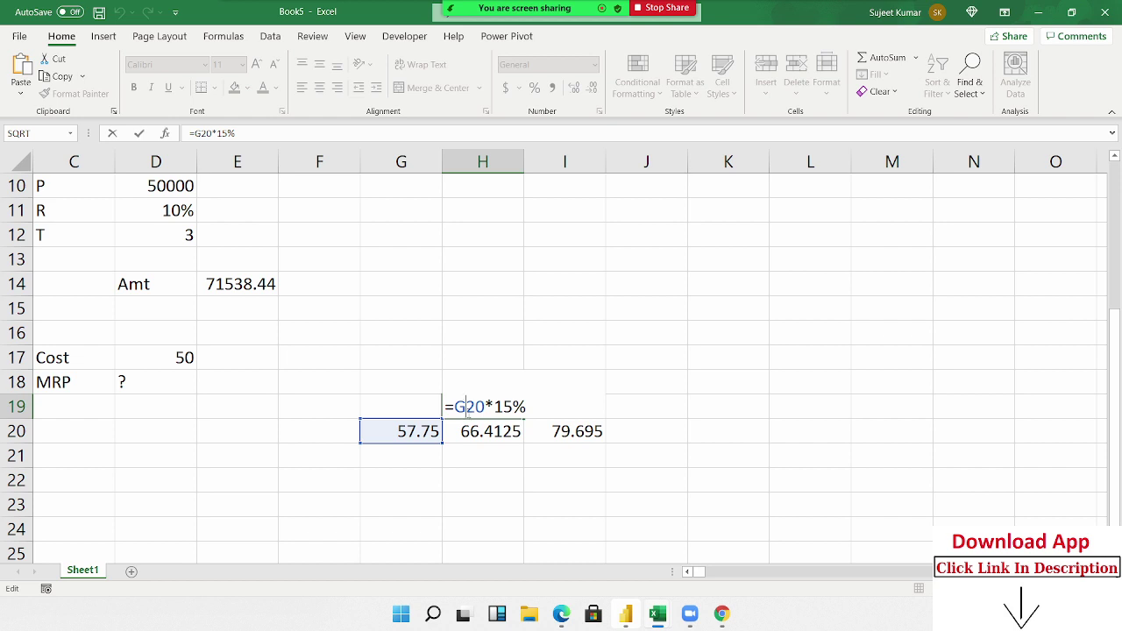
double_click(469, 407)
key("BackSpace")
type("()")
key("Left")
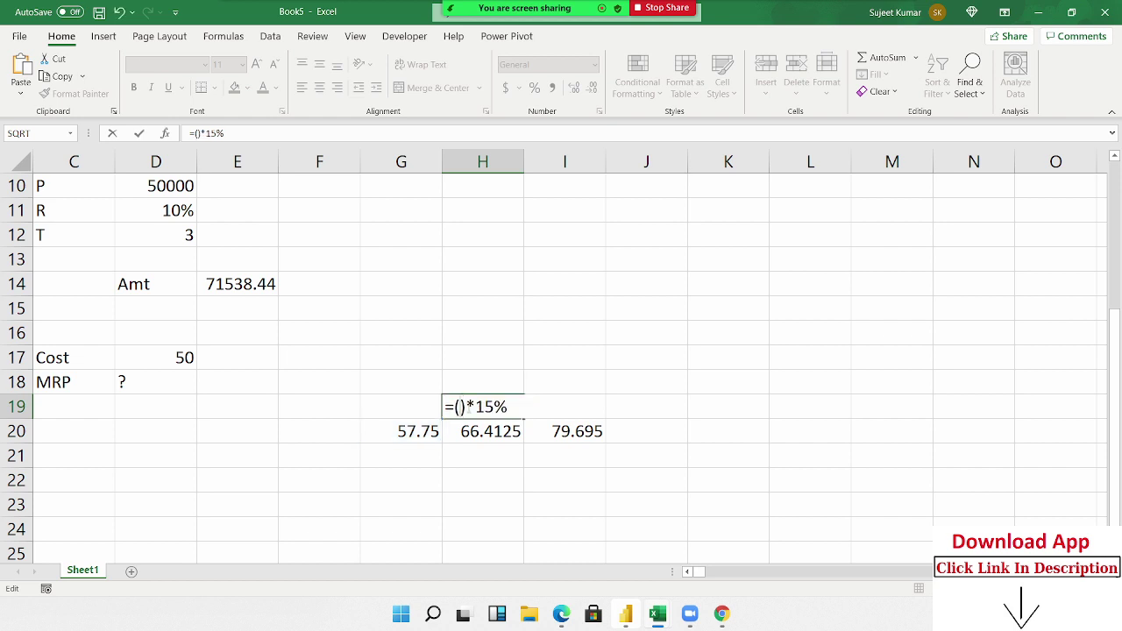
type("(D17+(D17*5%))+((D17+(D17*5%))*10%)")
key("Return")
Replace the G20 reference in H20's formula with the same bracketed G20 expression
key("Up")
key("Left")
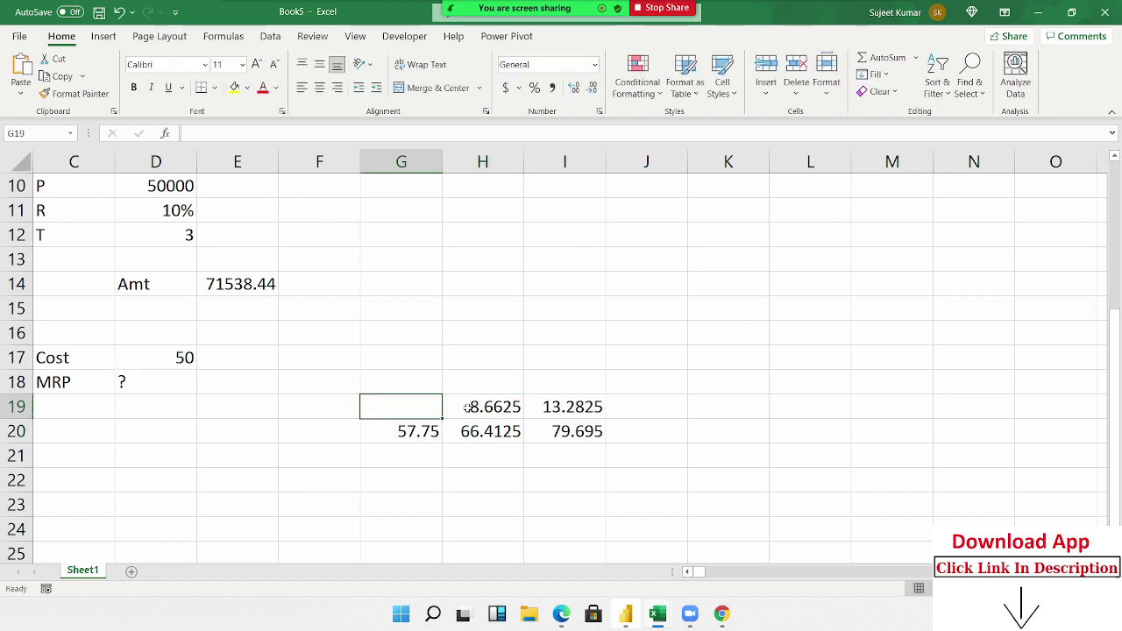
key("Down")
key("Right")
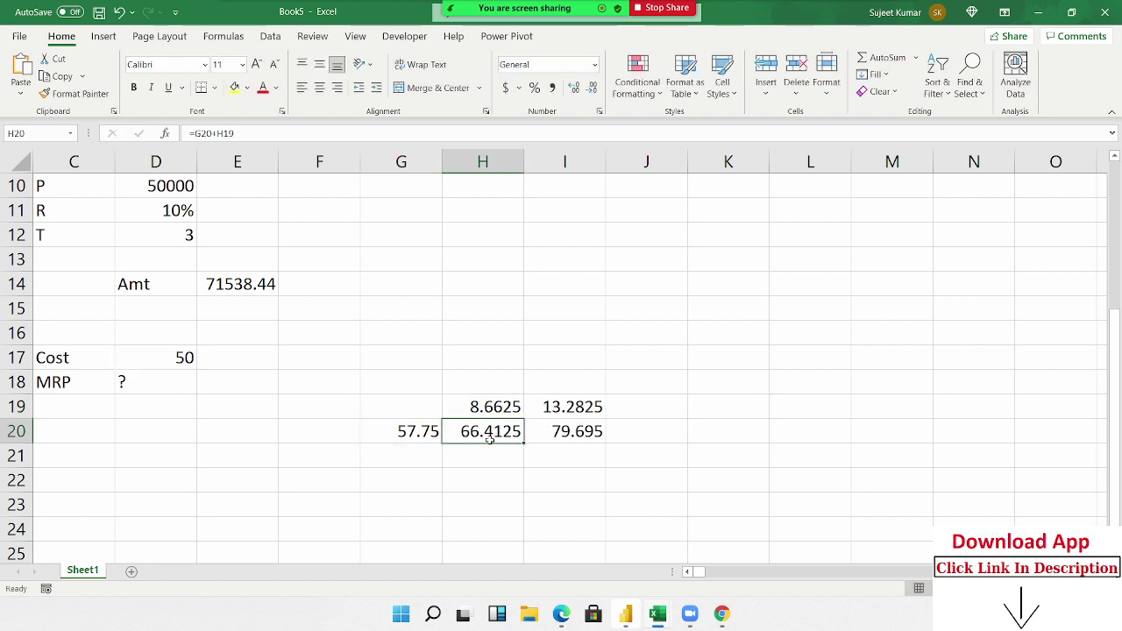
double_click(483, 429)
double_click(471, 430)
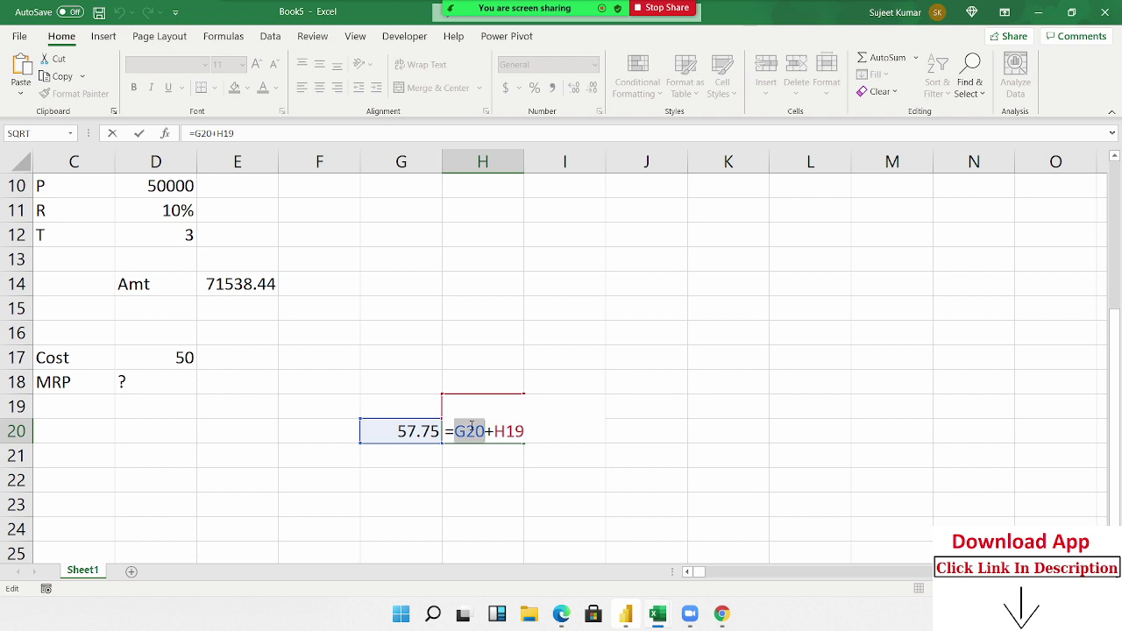
type("()")
key("Left")
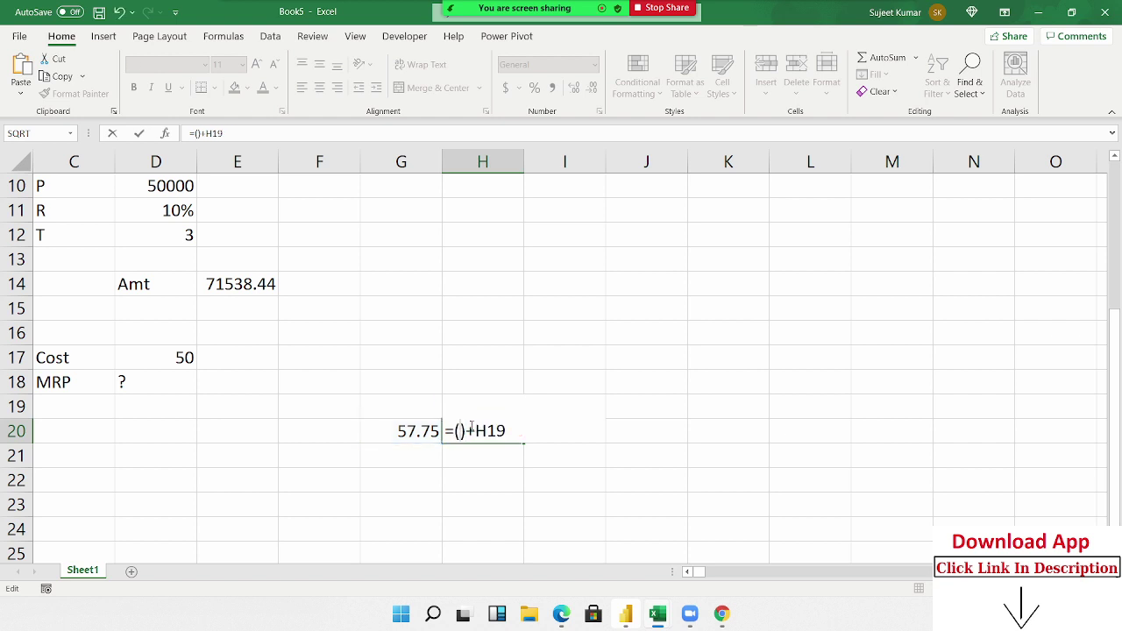
type("(D17+(D17*5%))+((D17+(D17*5%))*10%)")
key("ctrl+Return")
Copy H19's full formula text after the equals sign
key("Left")
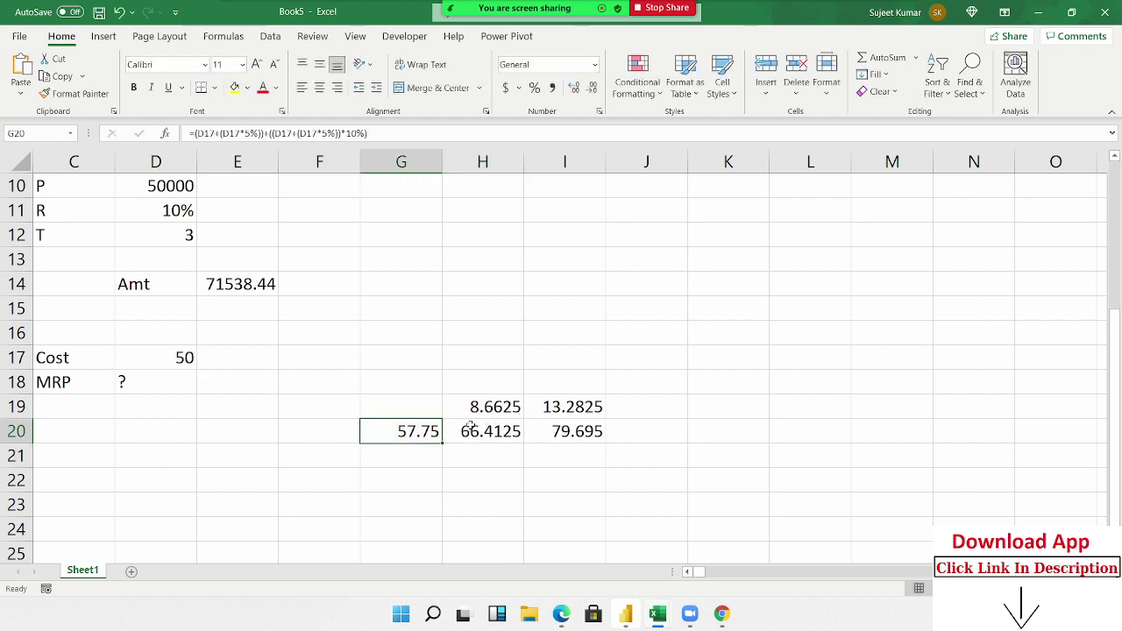
key("Right")
key("Up")
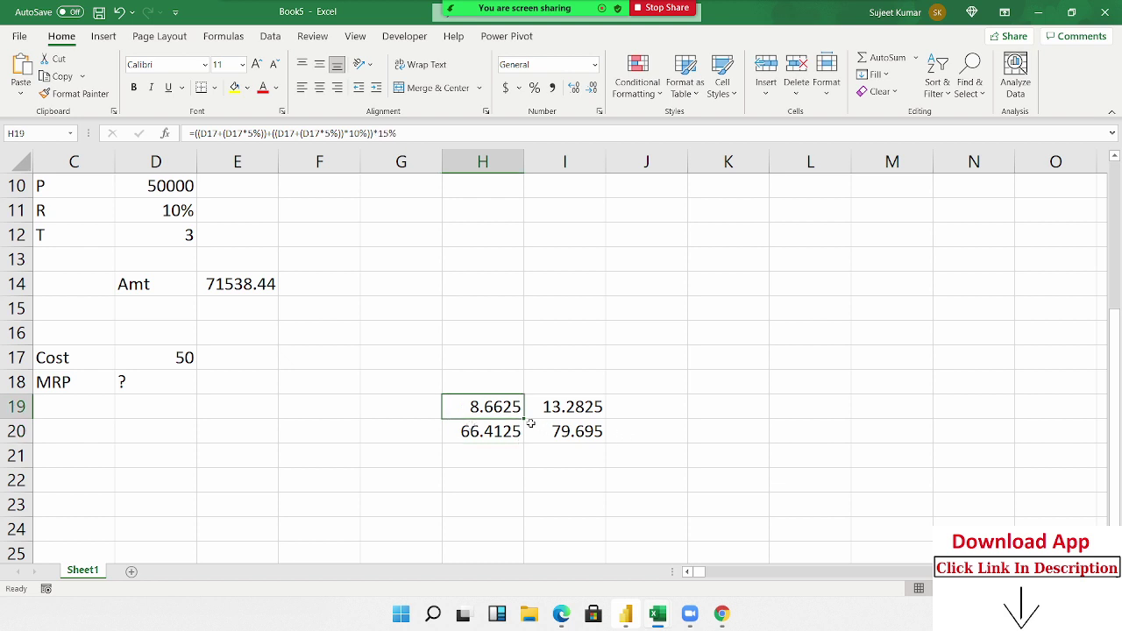
double_click(506, 407)
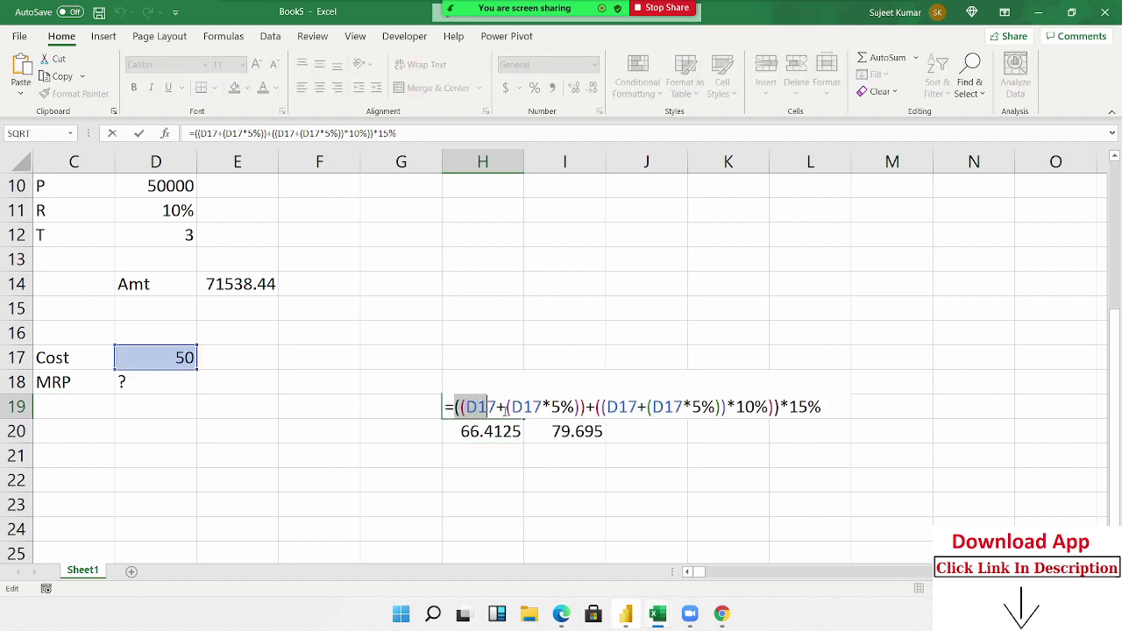
left_click_drag(454, 407, 935, 421)
key("ctrl+c")
key("Return")
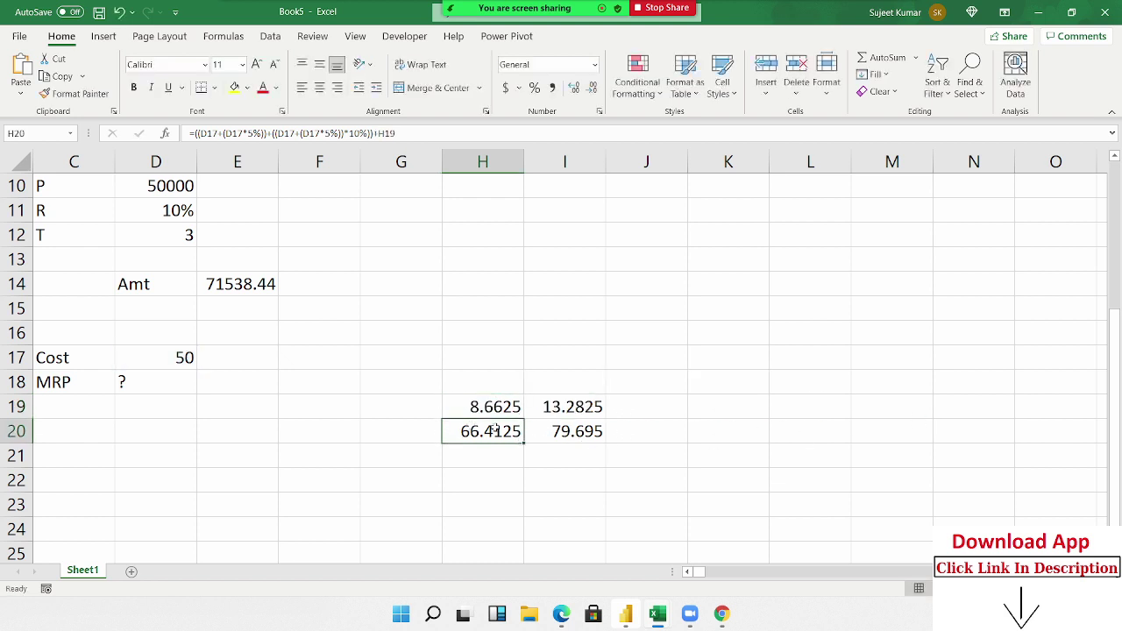
Swap H19 in H20's formula for its bracketed expression, giving 66.4125, and clear H19
double_click(497, 431)
double_click(804, 432)
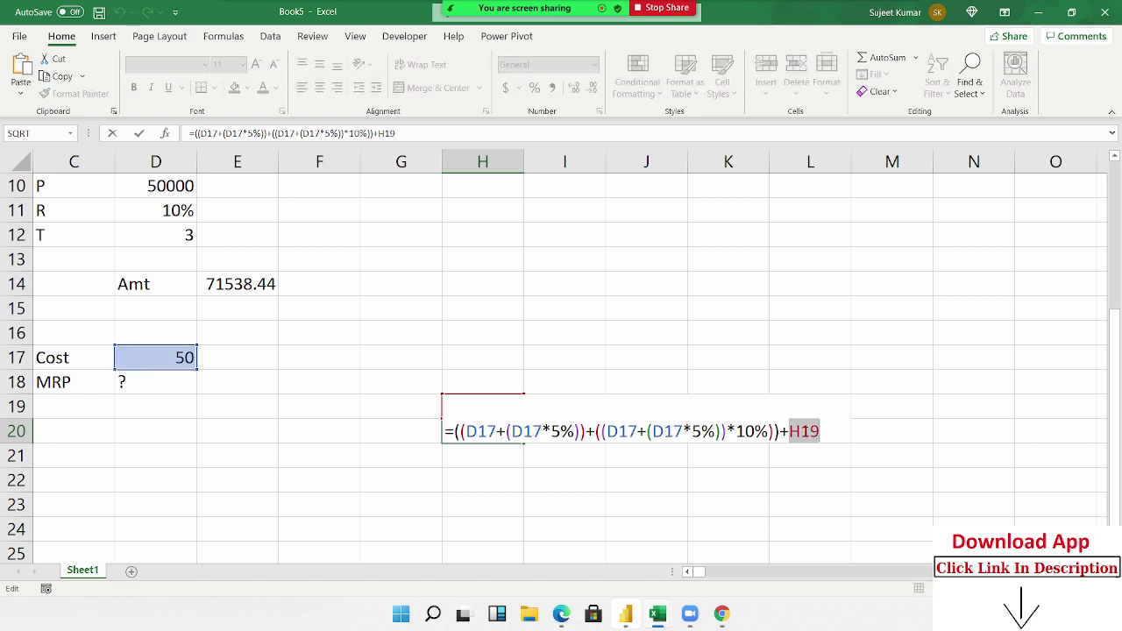
type("(")
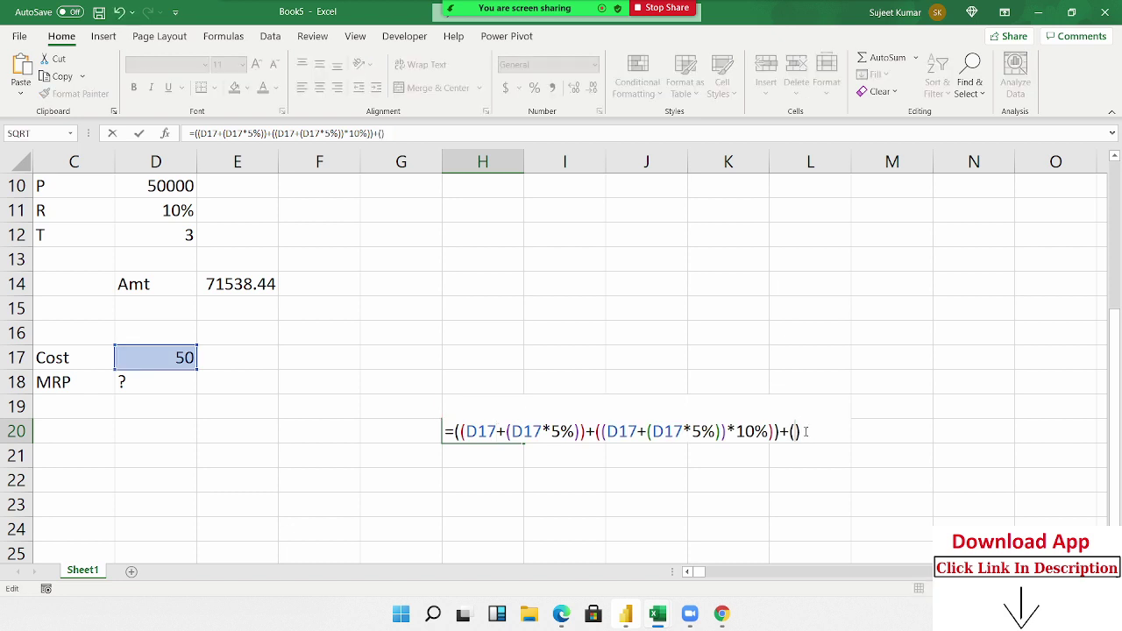
key("ctrl+v")
type(")")
key("Return")
key("Up")
key("Up")
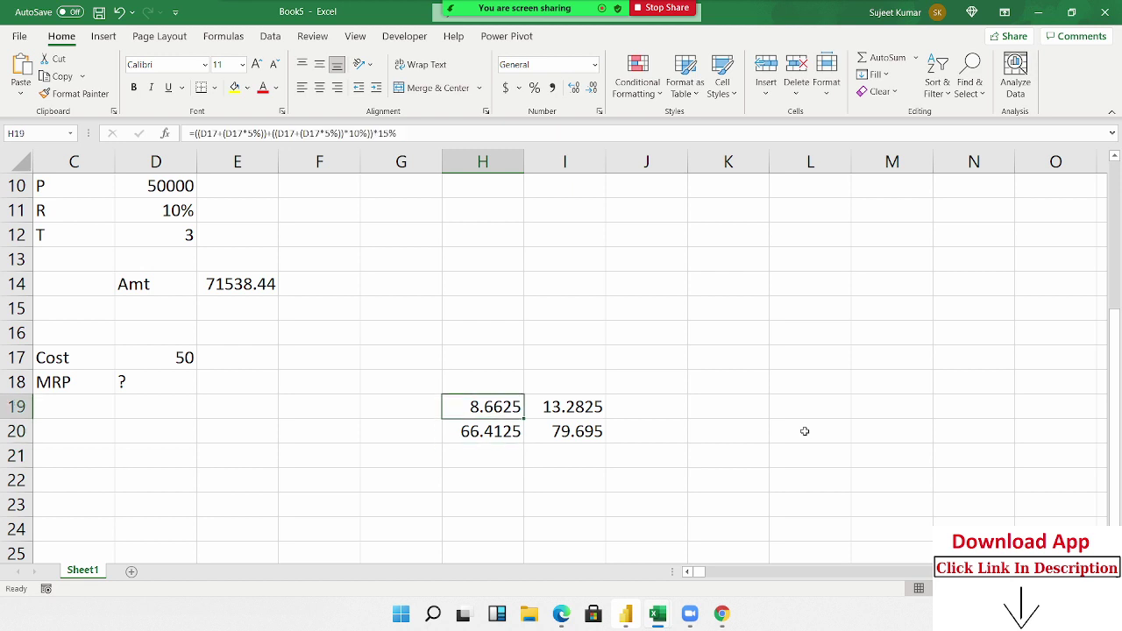
key("Delete")
Copy H20's fully merged formula text
key("Down")
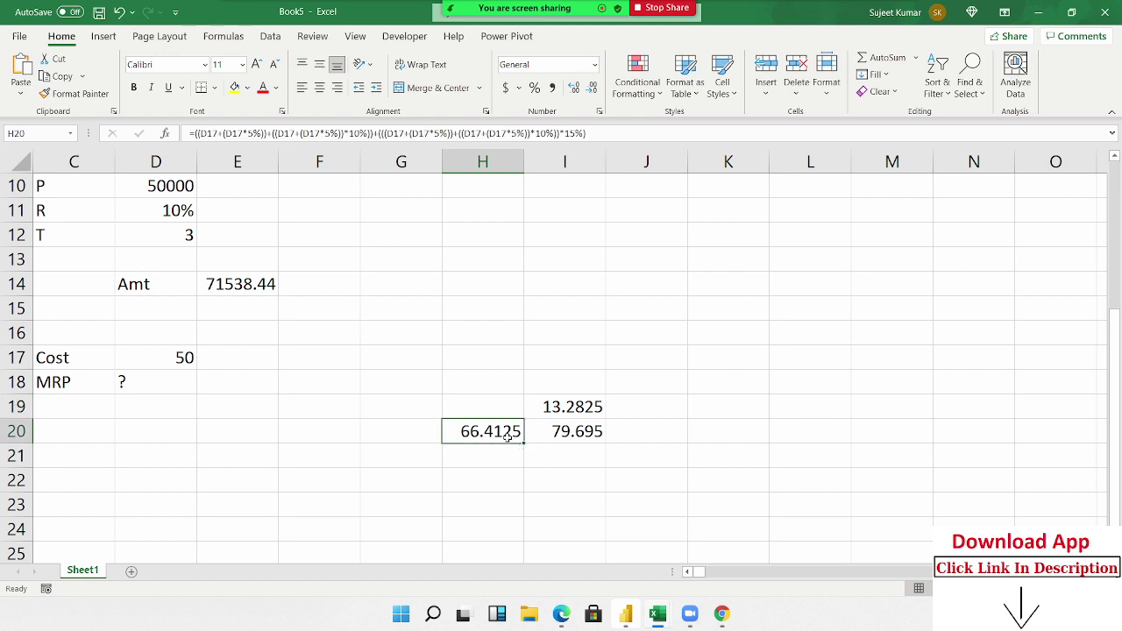
double_click(509, 436)
left_click_drag(548, 464, 454, 431)
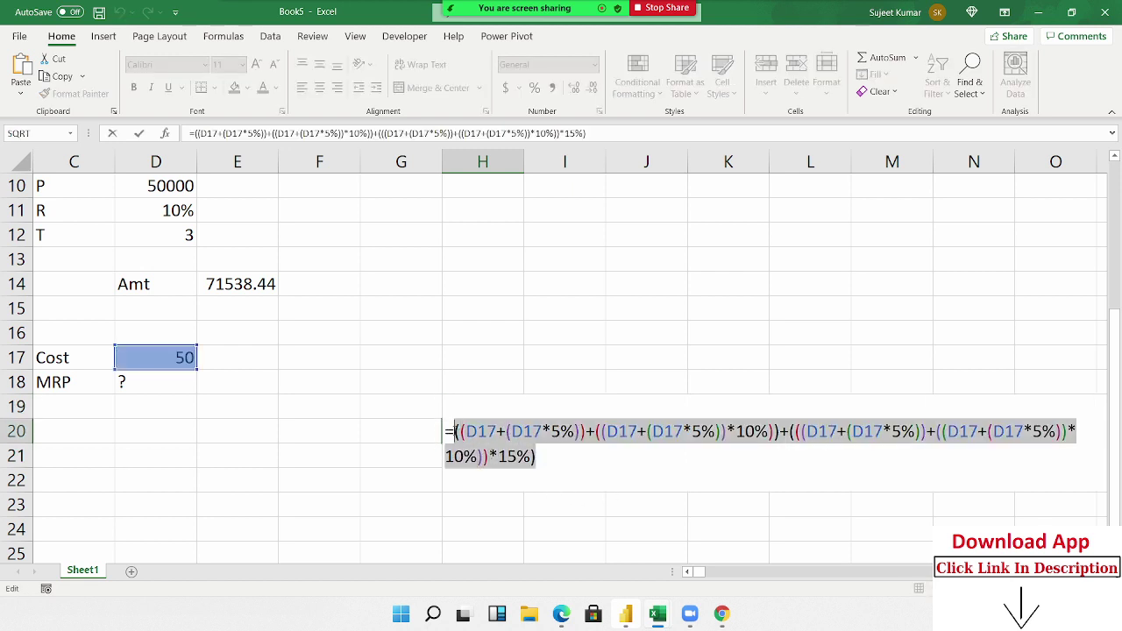
key("Escape")
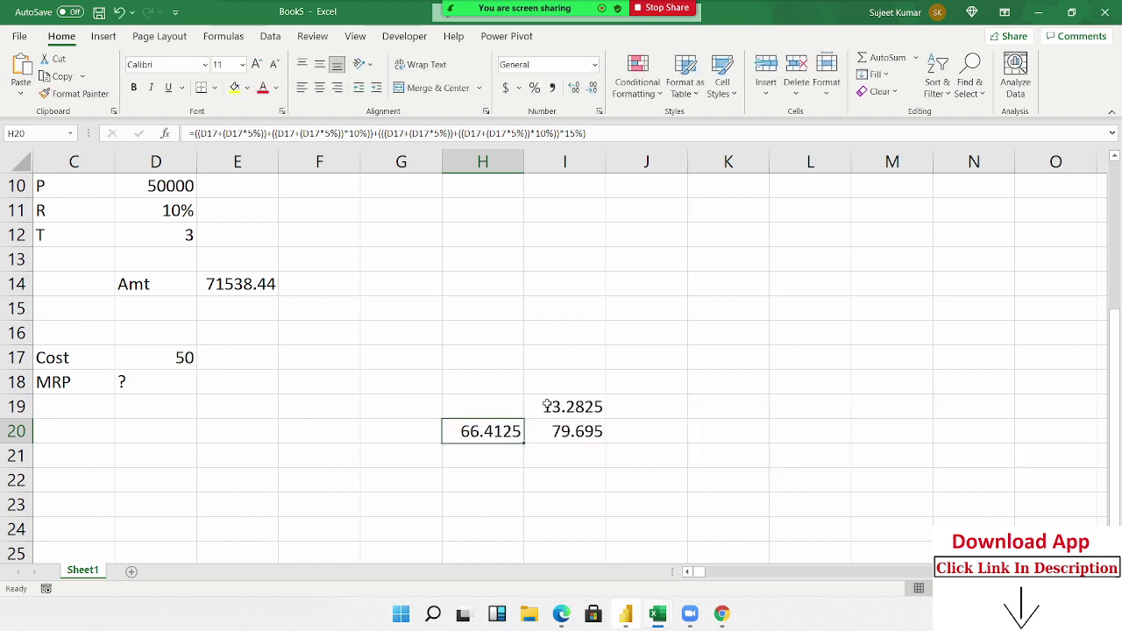
Replace the H20 reference in I19's formula with H20's expression in brackets
double_click(546, 405)
double_click(551, 405)
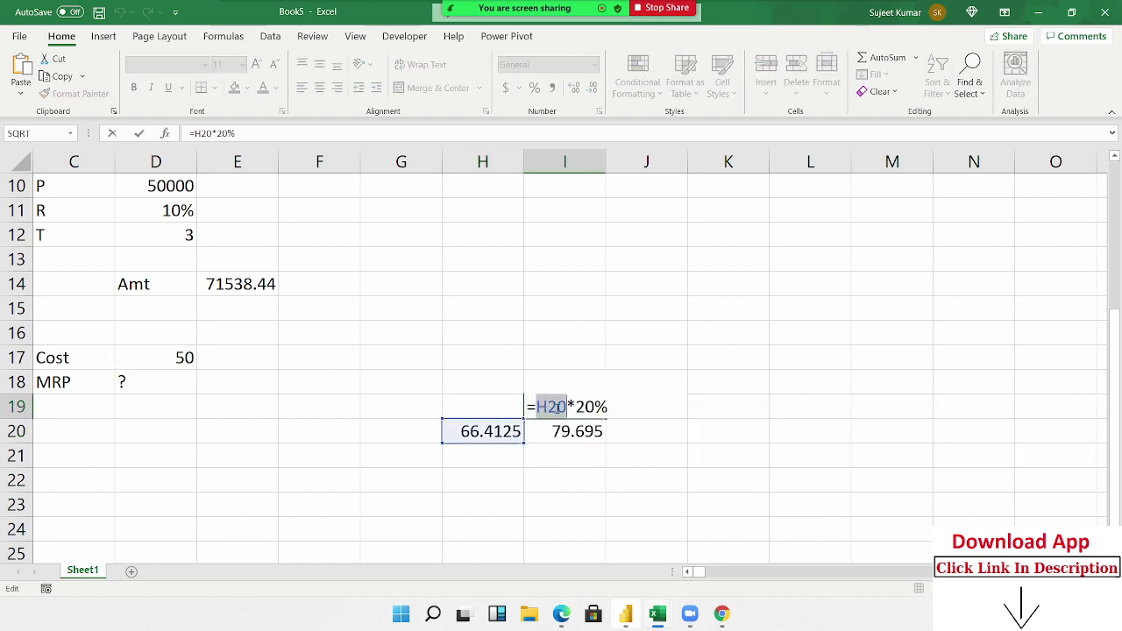
type("()")
key("Left")
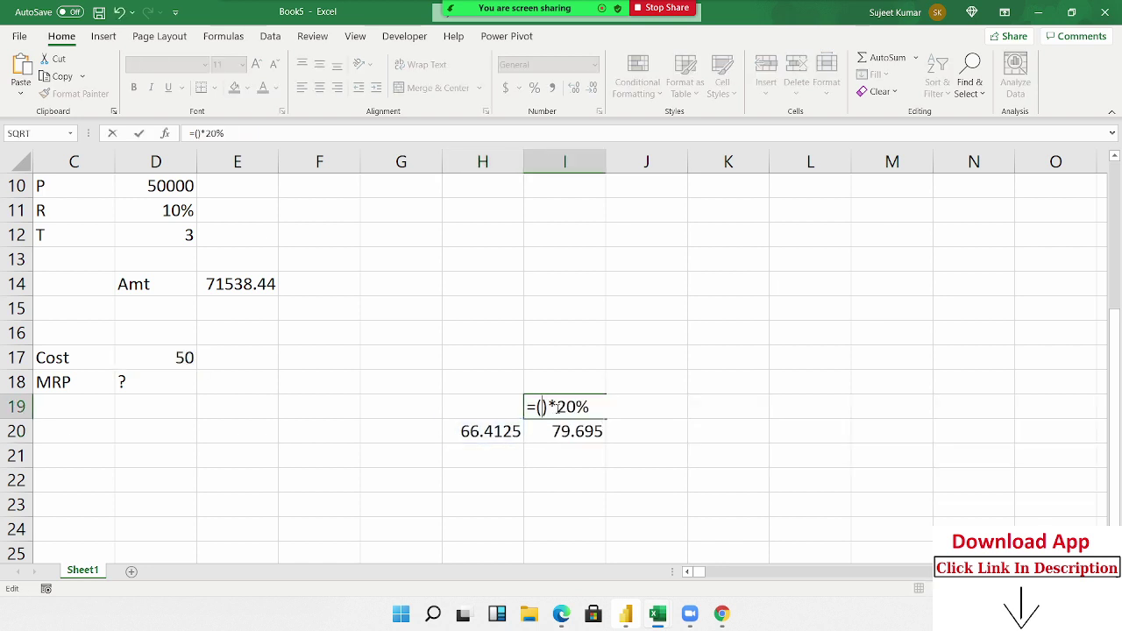
type("((D17+(D17*5%))+((D17+(D17*5%))*10%))+(((D17+(D17*5%))+((D17+(D17*5%))*10%))*15%)")
key("Return")
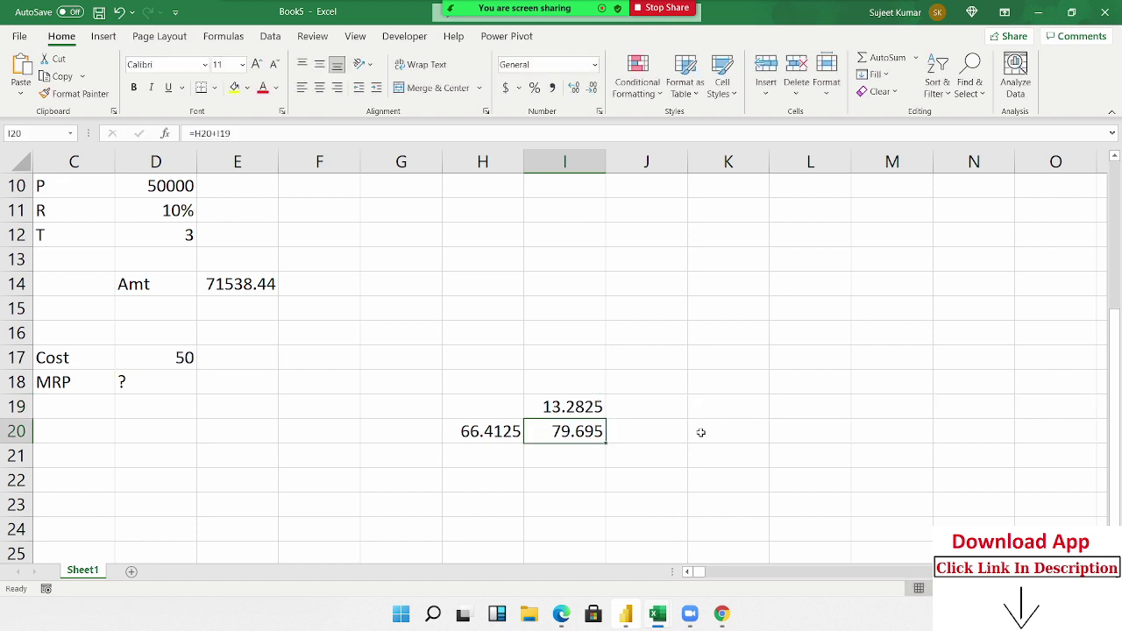
Replace the H20 reference in I20's formula with H20's bracketed expression
double_click(571, 432)
double_click(560, 431)
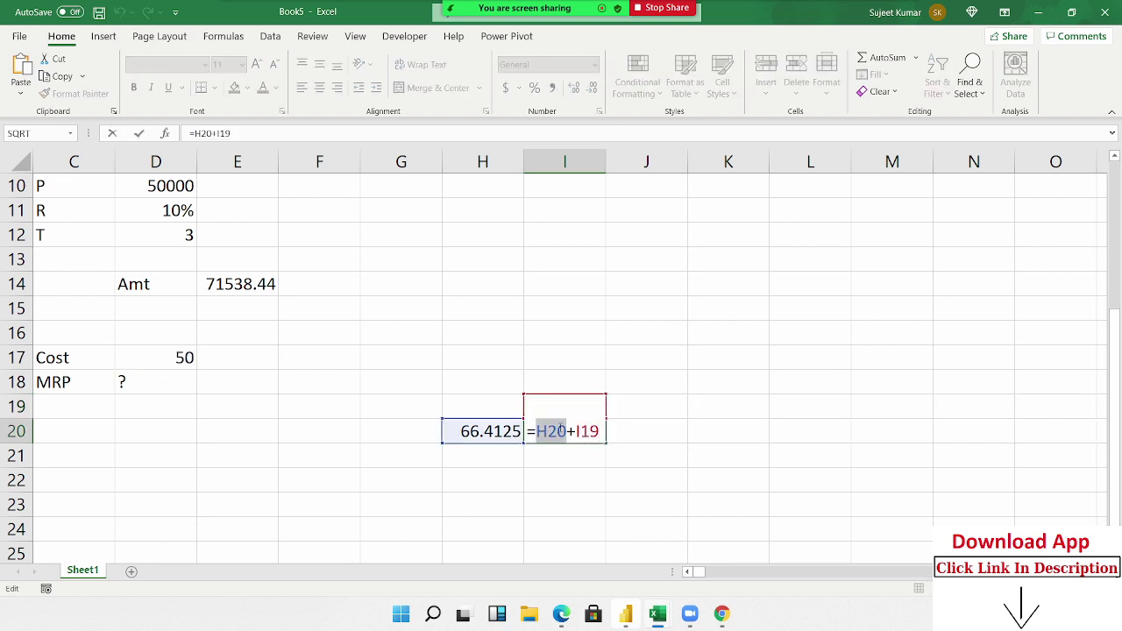
type("()")
key("Left")
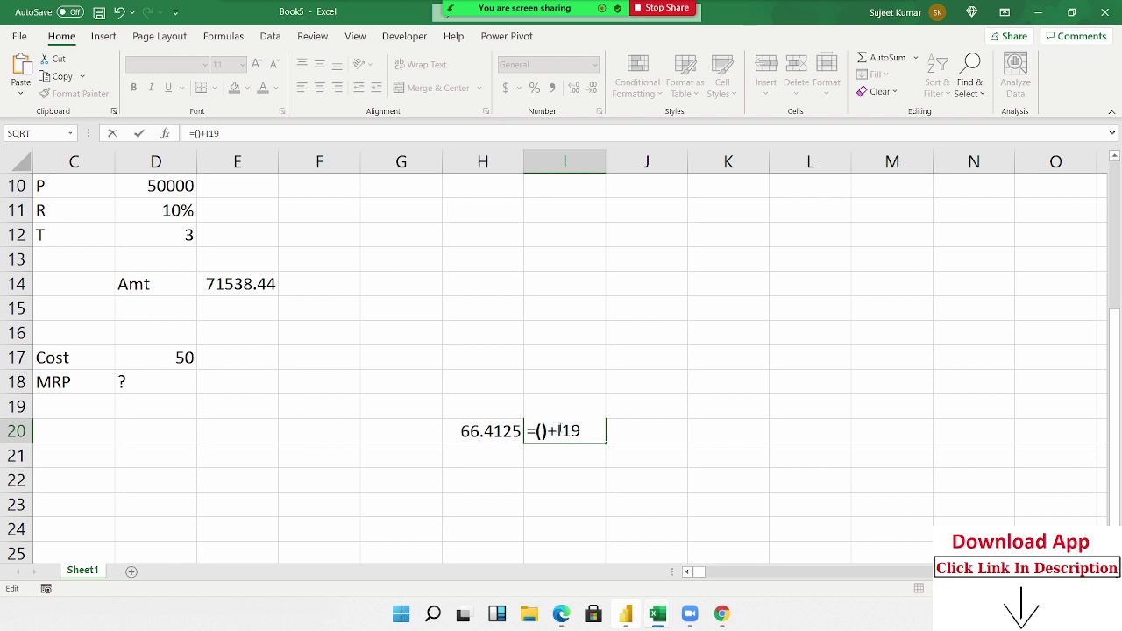
type("((D17+(D17*5%))+((D17+(D17*5%))*10%))+(((D17+(D17*5%))+((D17+(D17*5%))*10%))*15%)")
key("Return")
Clear the no-longer-needed H20 helper cell
key("Up")
key("Left")
key("Delete")
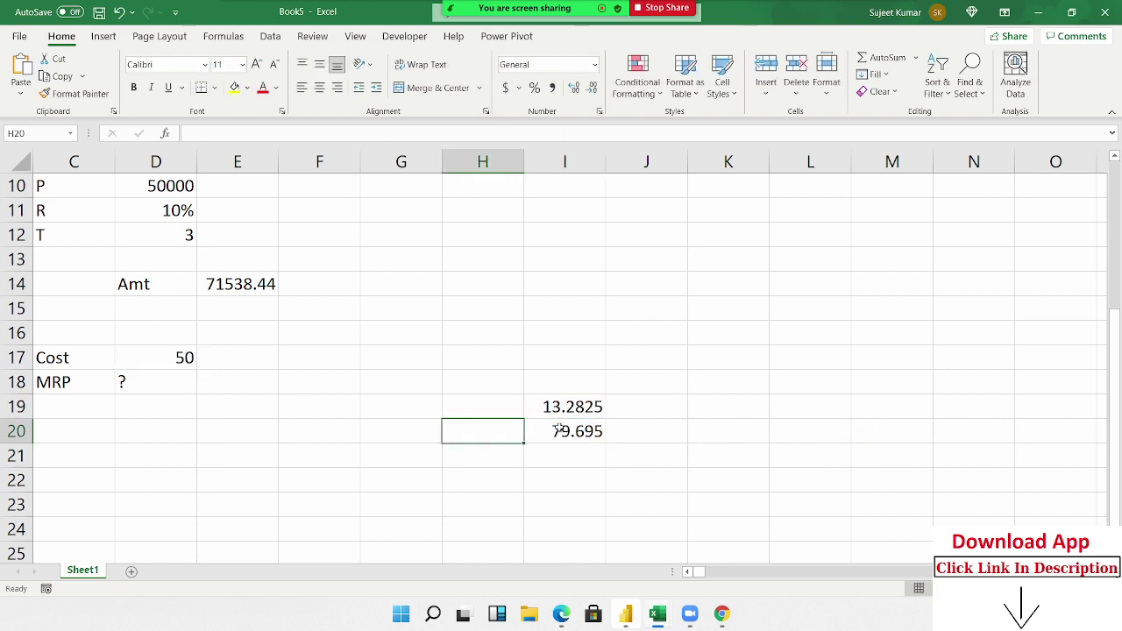
key("Up")
key("Right")
Substitute I19's formula, without the equals sign, in brackets for the I19 reference in I20
double_click(543, 406)
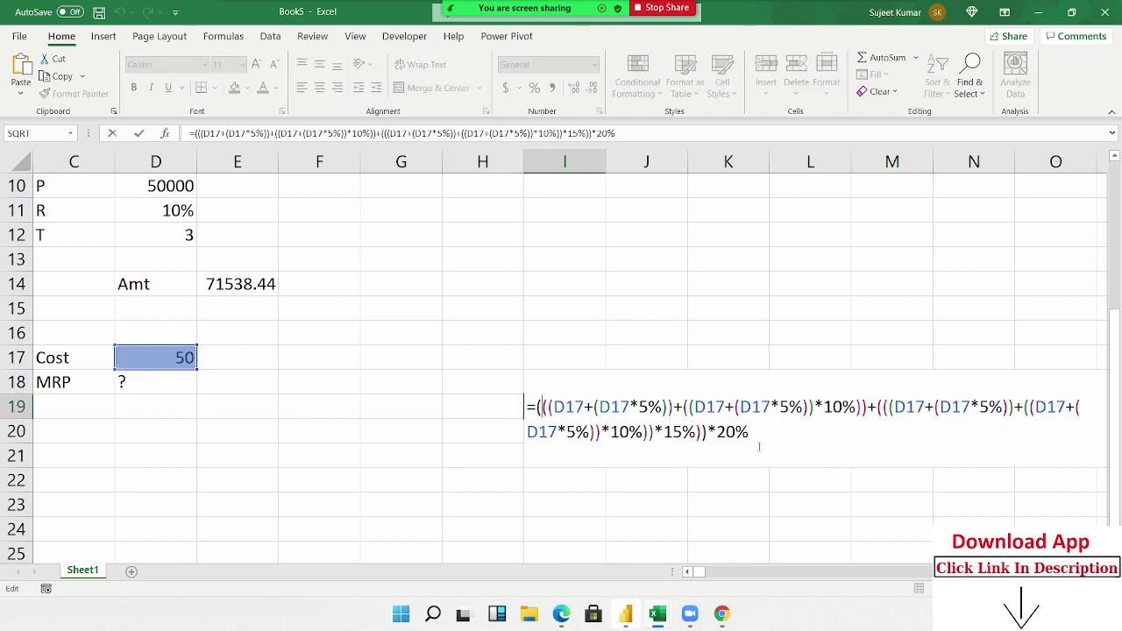
key("ctrl+a")
key("shift+Right")
key("ctrl+c")
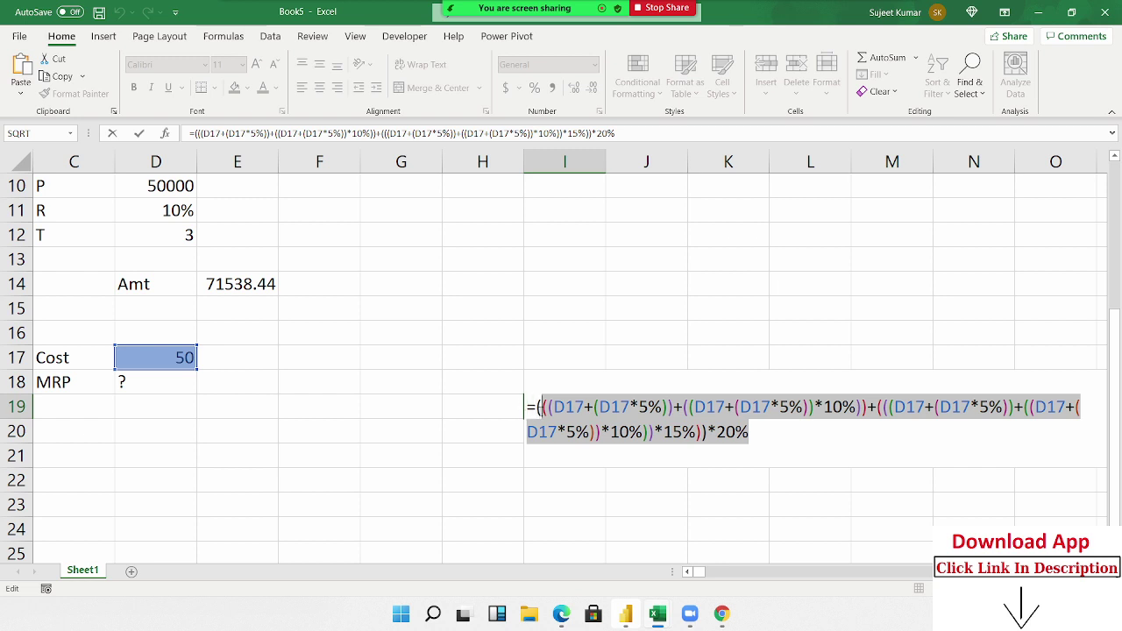
key("Escape")
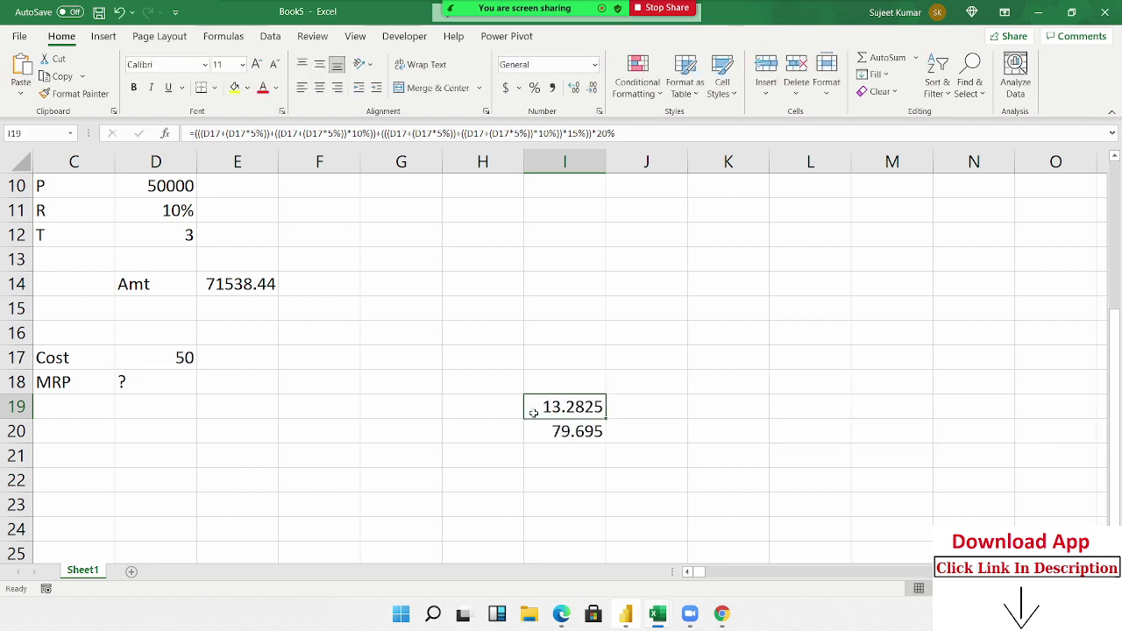
left_click(559, 429)
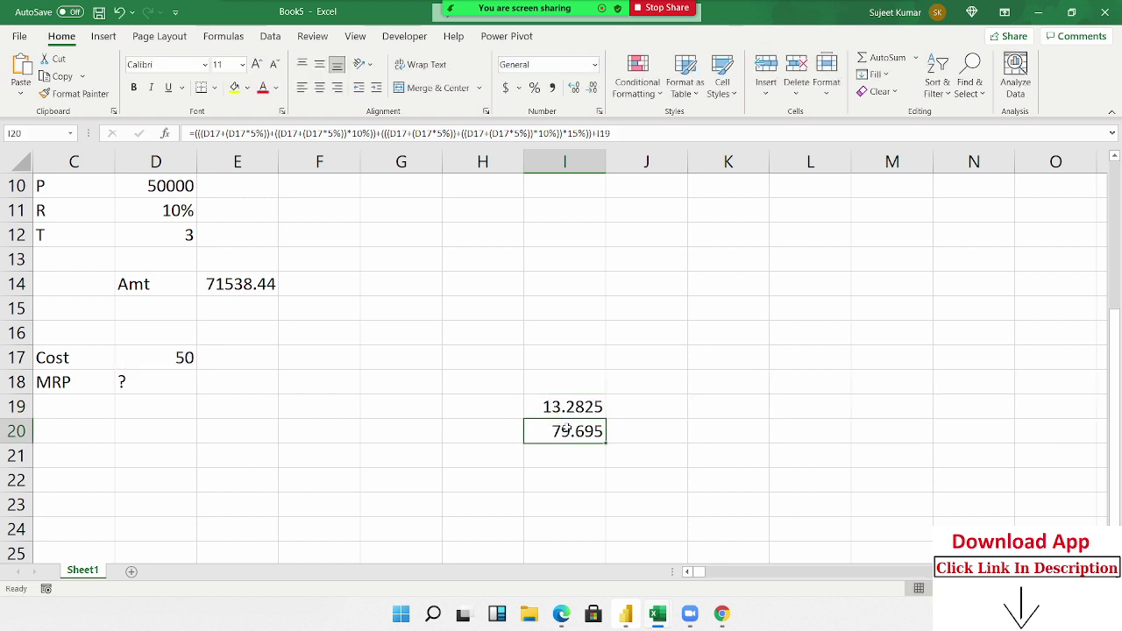
double_click(566, 428)
double_click(731, 457)
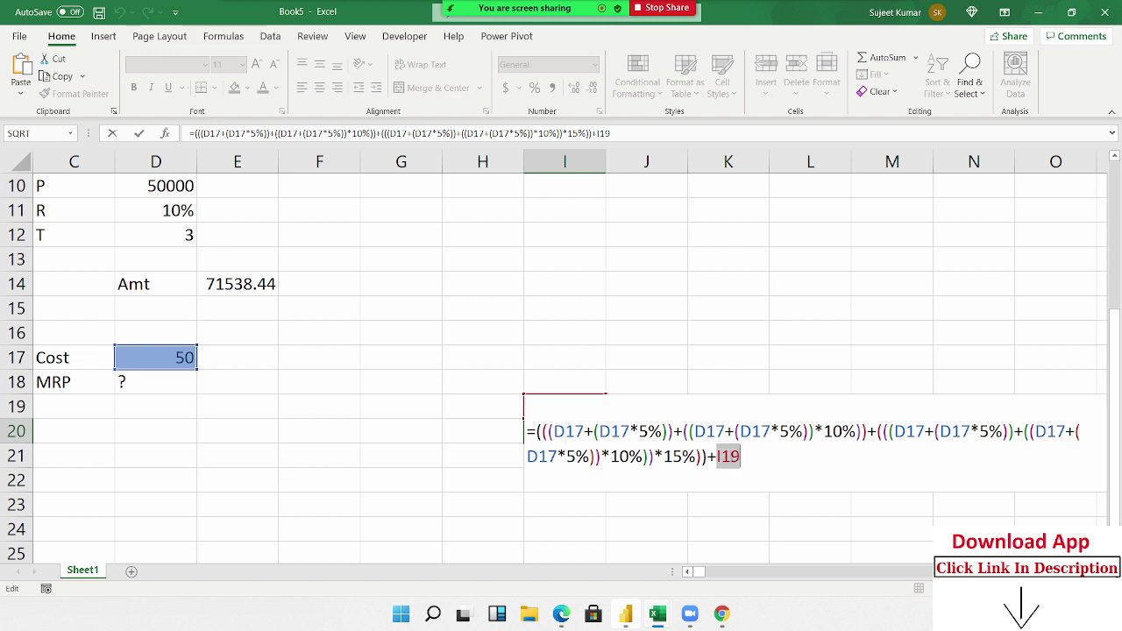
type("(")
key("ctrl+v")
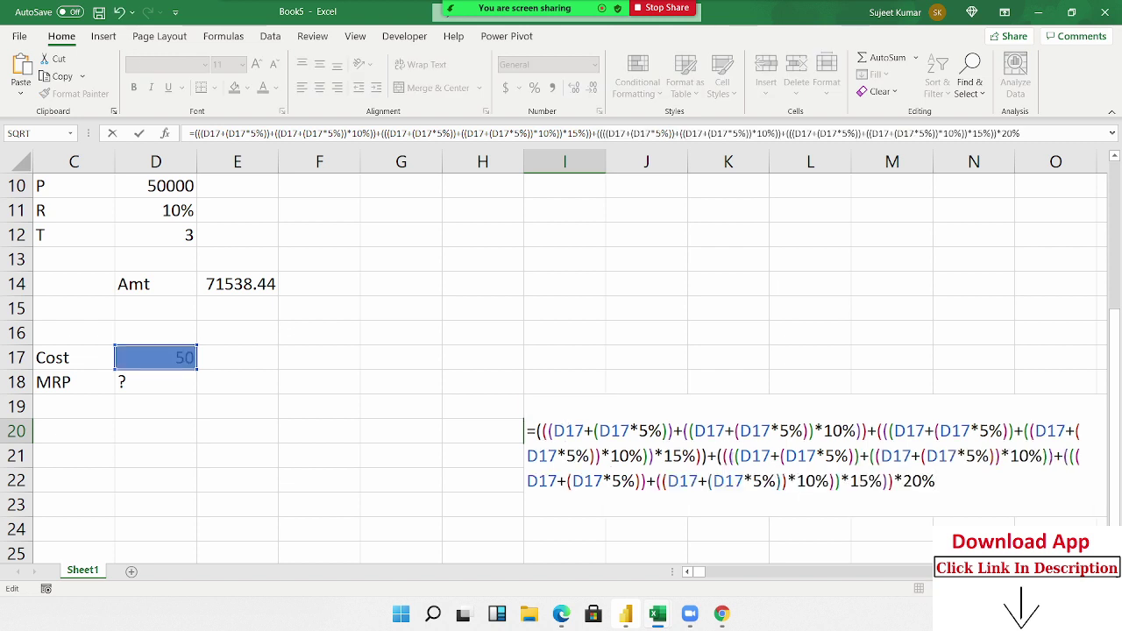
type(")")
key("Return")
Clear the I19 helper and cut the finished I20 formula
key("Up")
key("Up")
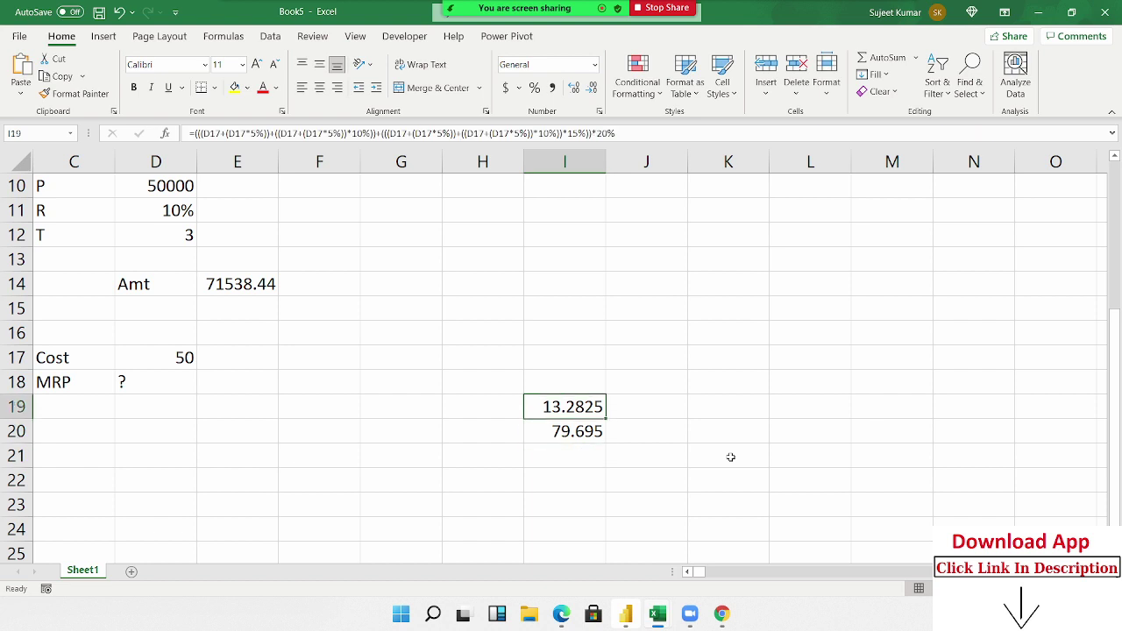
key("Delete")
key("Down")
key("ctrl+x")
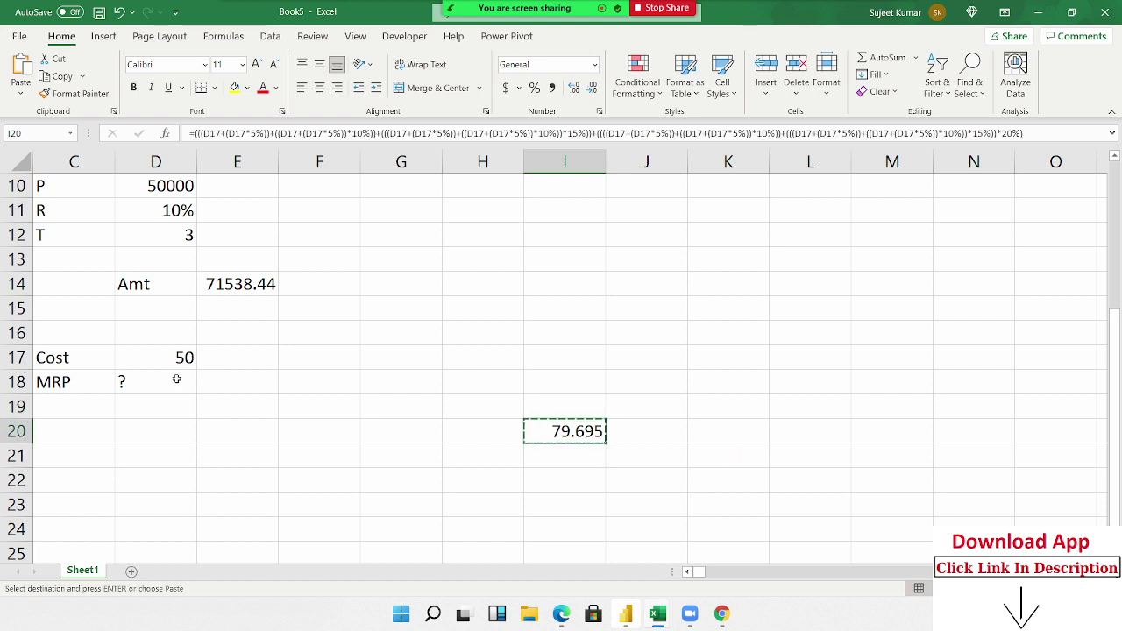
Paste the cut long markup formula into MRP cell D18, confirming it shows 79.695
left_click(166, 379)
key("ctrl+v")
double_click(167, 379)
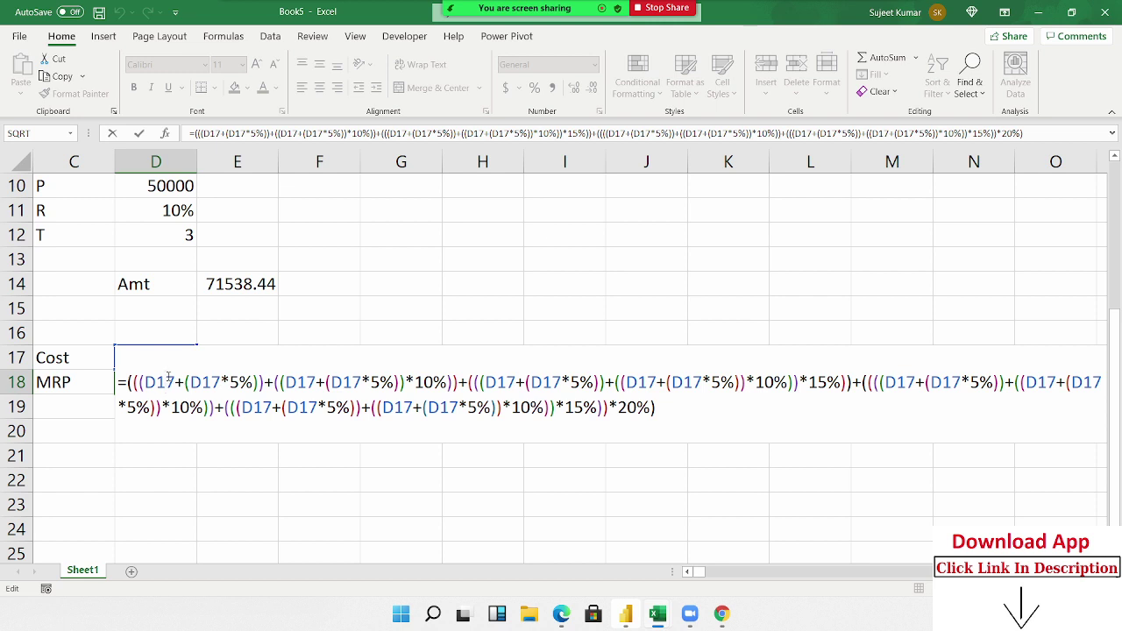
key("Return")
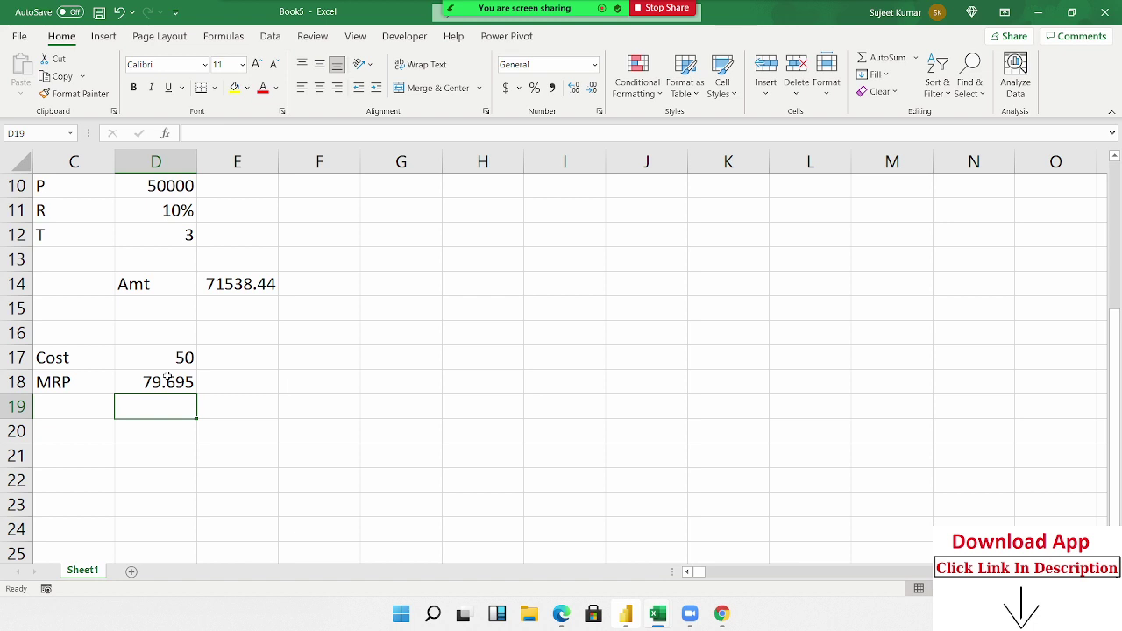
left_click(168, 378)
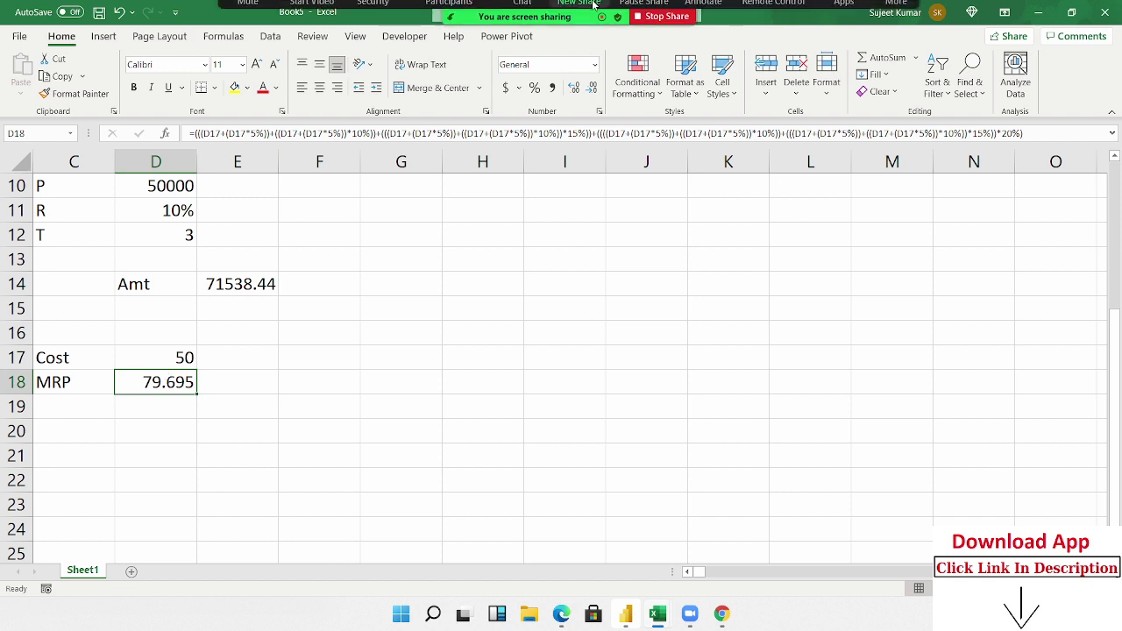
mouse_move(594, 7)
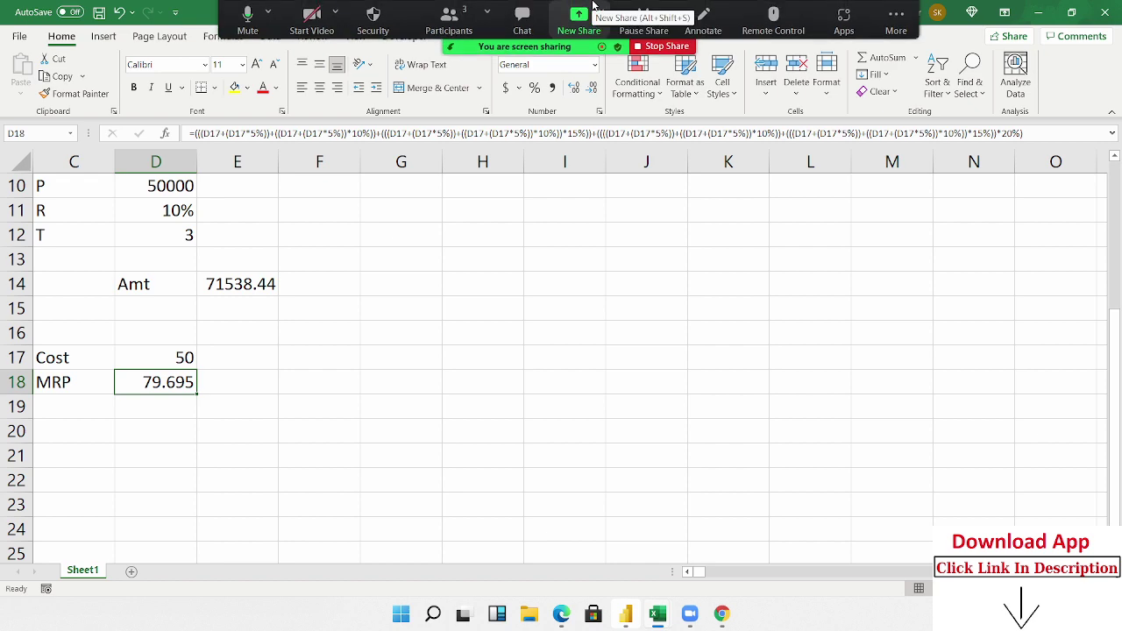